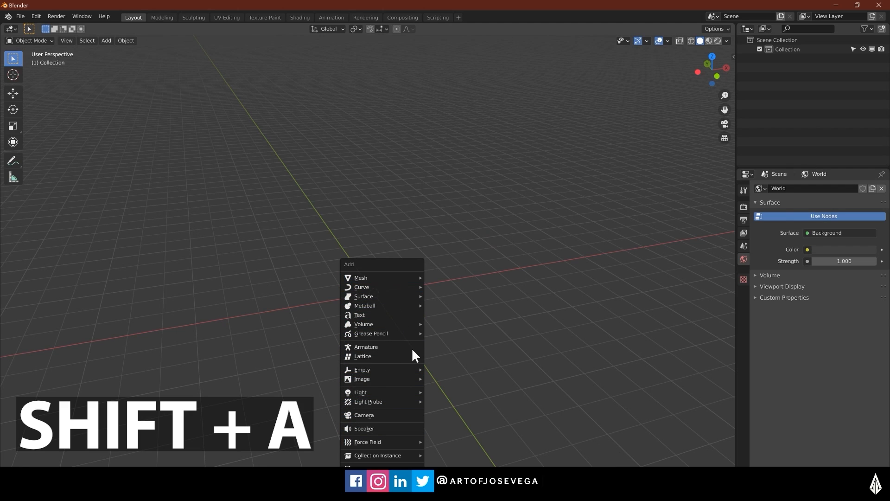
{"action": "mouse_move", "coordinate": [385, 290]}
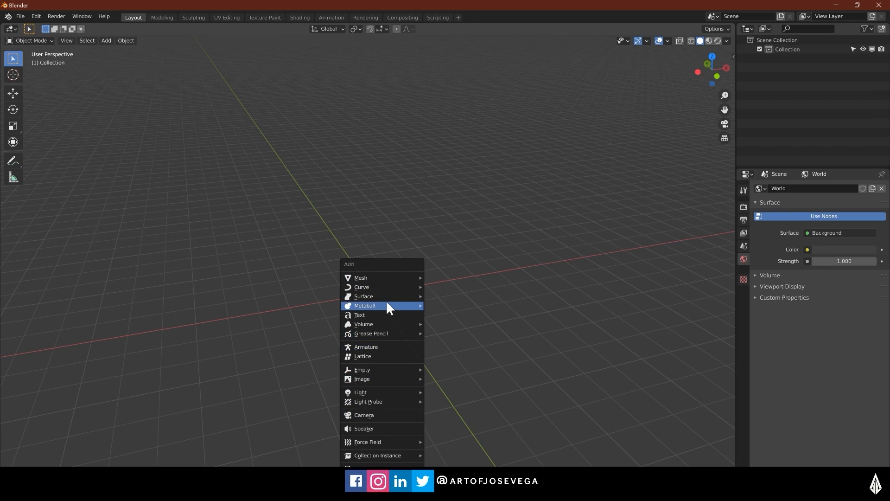
{"action": "mouse_move", "coordinate": [379, 371]}
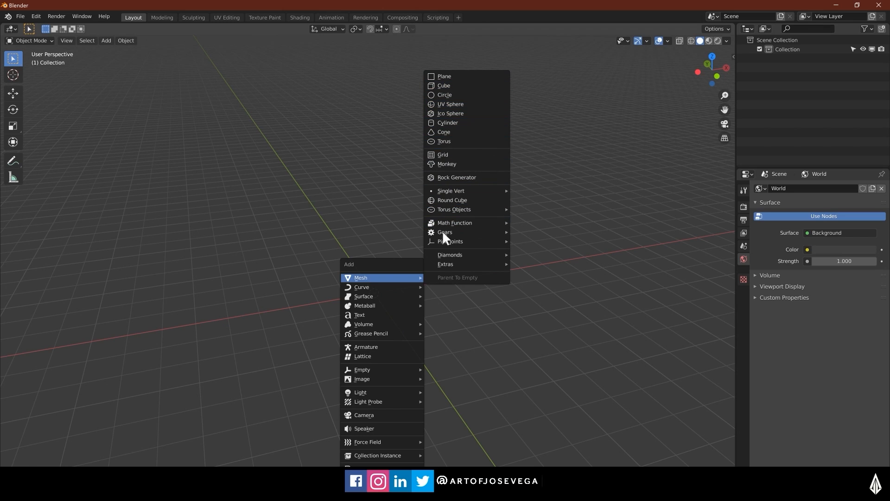
{"action": "mouse_move", "coordinate": [455, 241]}
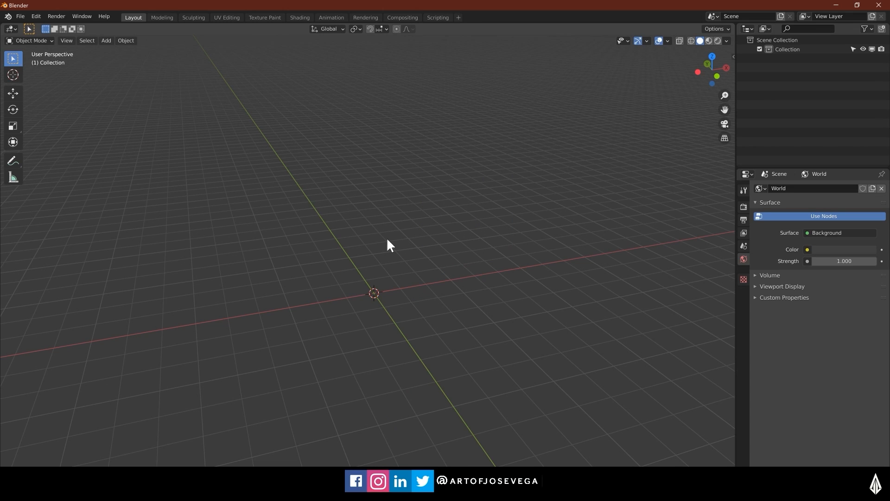
Step: Open the preferences to review the enabled add-ons, and close them without changing anything
{"action": "left_click", "coordinate": [33, 17]}
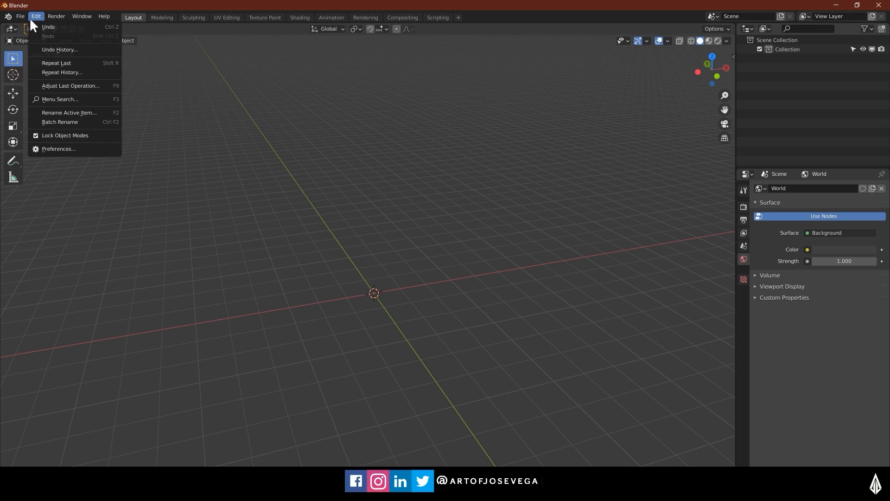
{"action": "left_click", "coordinate": [74, 147]}
{"action": "left_click_drag", "start_coordinate": [171, 4], "coordinate": [483, 49]}
{"action": "left_click", "coordinate": [340, 146]}
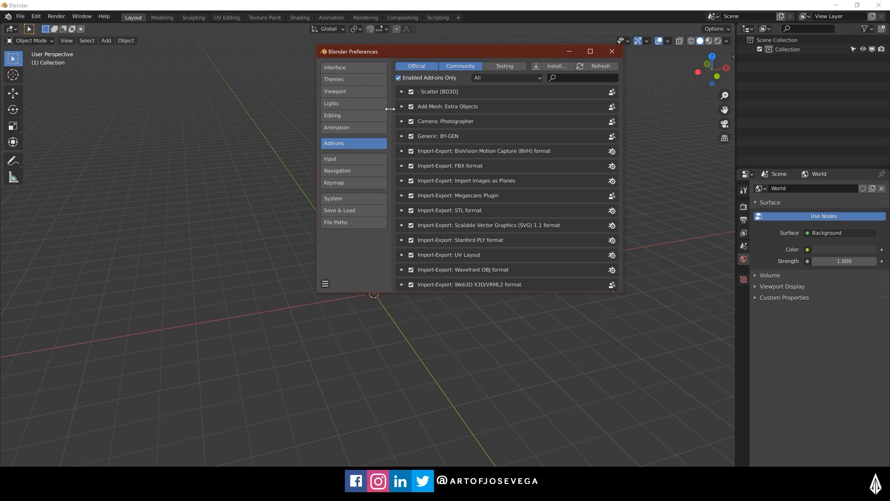
{"action": "left_click", "coordinate": [611, 51]}
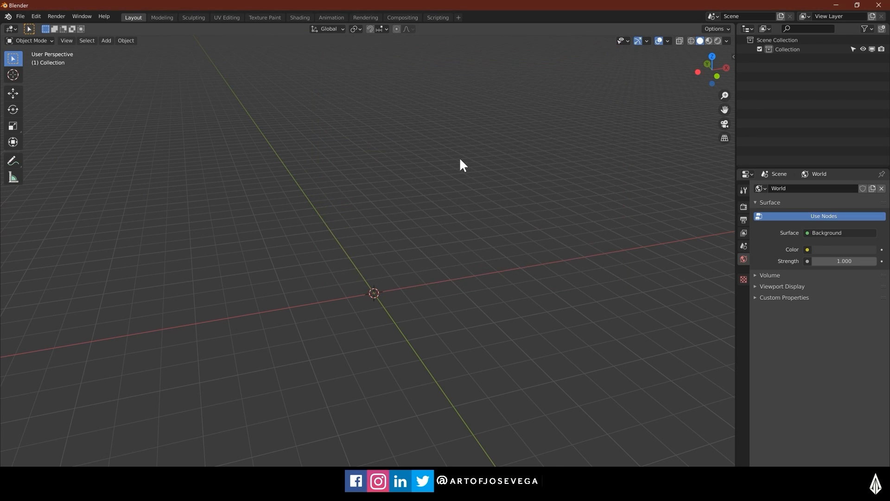
{"action": "key", "text": "shift+a"}
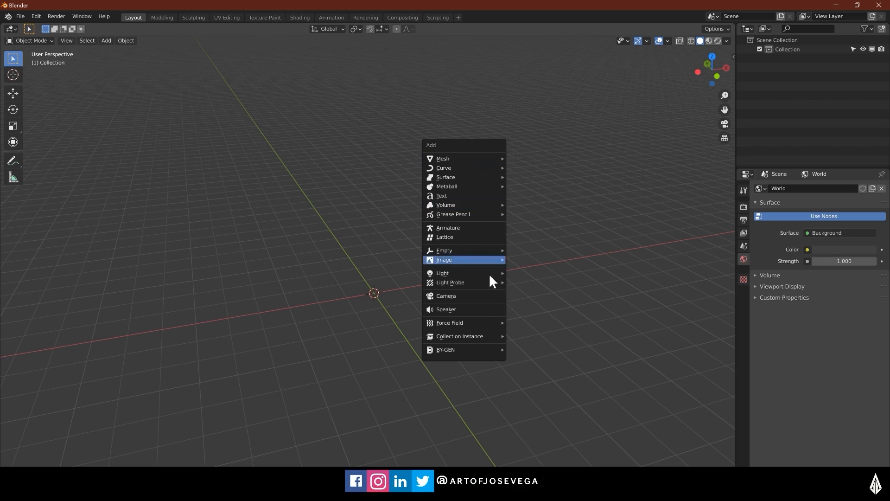
{"action": "key", "text": "Escape"}
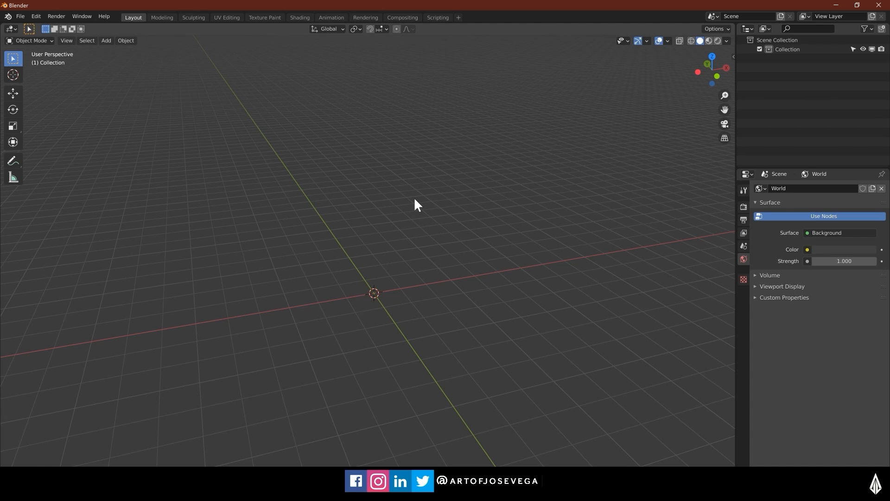
{"action": "middle_click_drag", "start_coordinate": [415, 205], "coordinate": [389, 272]}
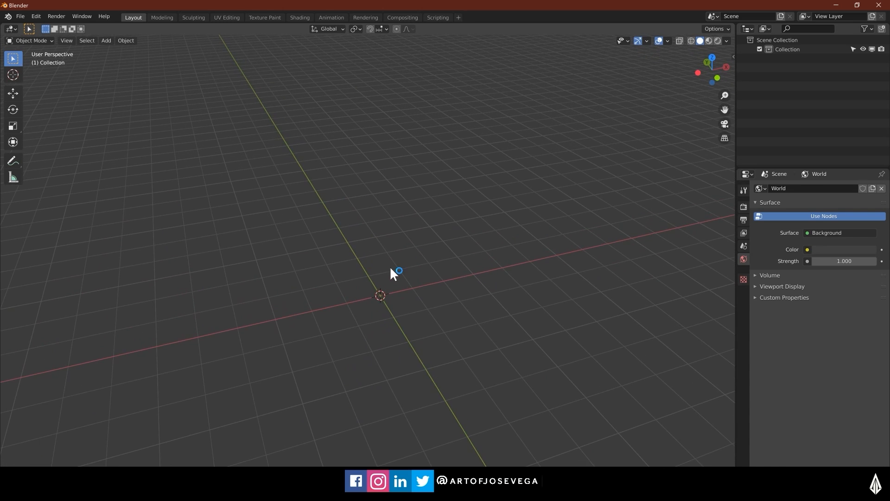
Step: Add a cube mesh at the world origin
{"action": "key", "text": "shift+a"}
{"action": "mouse_move", "coordinate": [390, 268]}
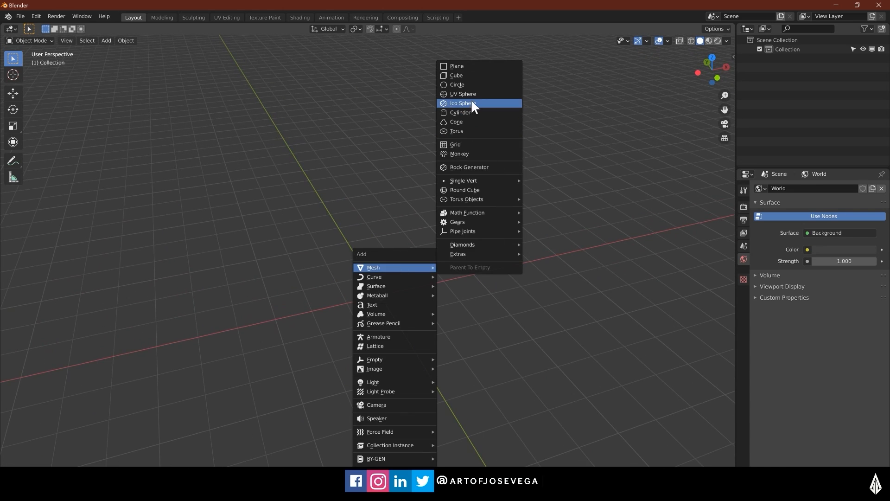
{"action": "left_click", "coordinate": [464, 76]}
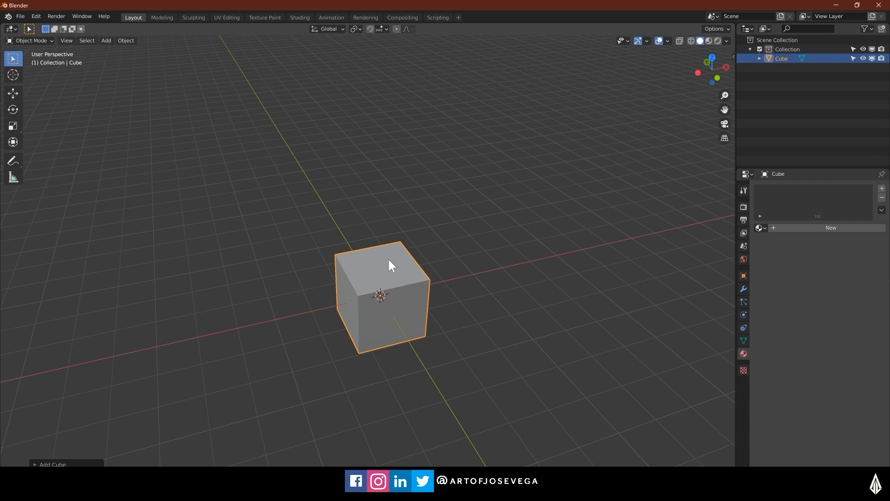
Step: Examine the cube's mesh in Edit Mode from several angles and return to Object Mode
{"action": "middle_click_drag", "start_coordinate": [388, 241], "coordinate": [440, 261]}
{"action": "scroll", "coordinate": [445, 278], "scroll_direction": "up", "scroll_amount": 3}
{"action": "scroll", "coordinate": [376, 302], "scroll_direction": "down", "scroll_amount": 3}
{"action": "middle_click_drag", "start_coordinate": [376, 302], "coordinate": [545, 189]}
{"action": "scroll", "coordinate": [386, 257], "scroll_direction": "up", "scroll_amount": 4}
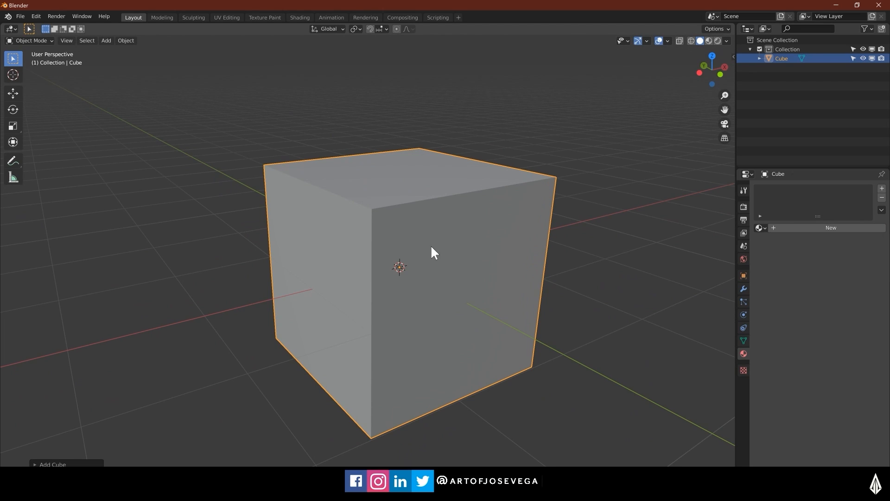
{"action": "middle_click_drag", "start_coordinate": [431, 247], "coordinate": [356, 295]}
{"action": "key", "text": "ctrl+Tab"}
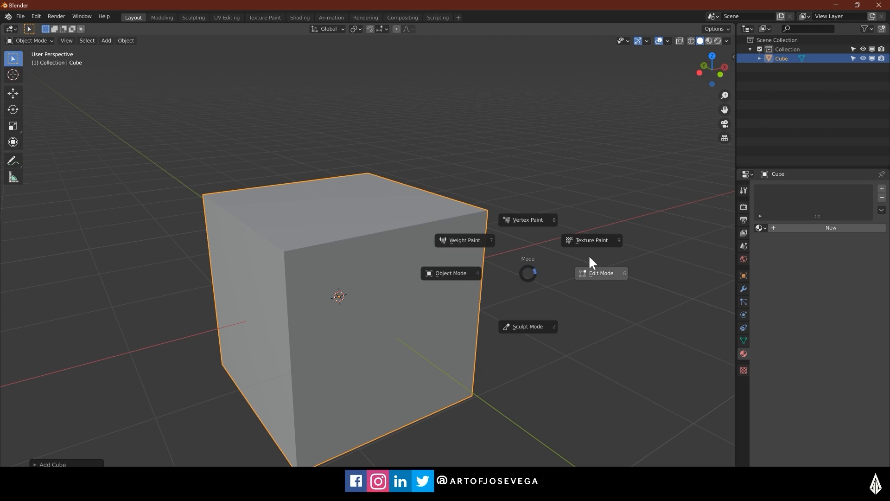
{"action": "left_click", "coordinate": [598, 270]}
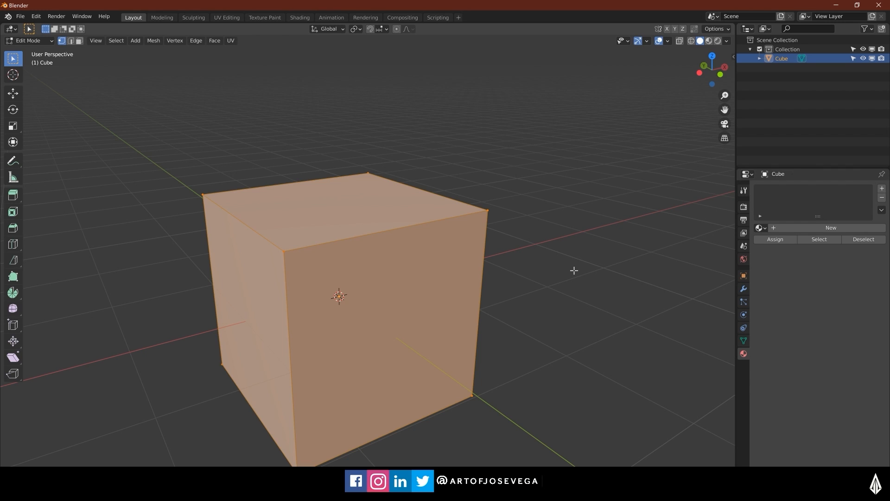
{"action": "middle_click_drag", "start_coordinate": [574, 270], "coordinate": [496, 311]}
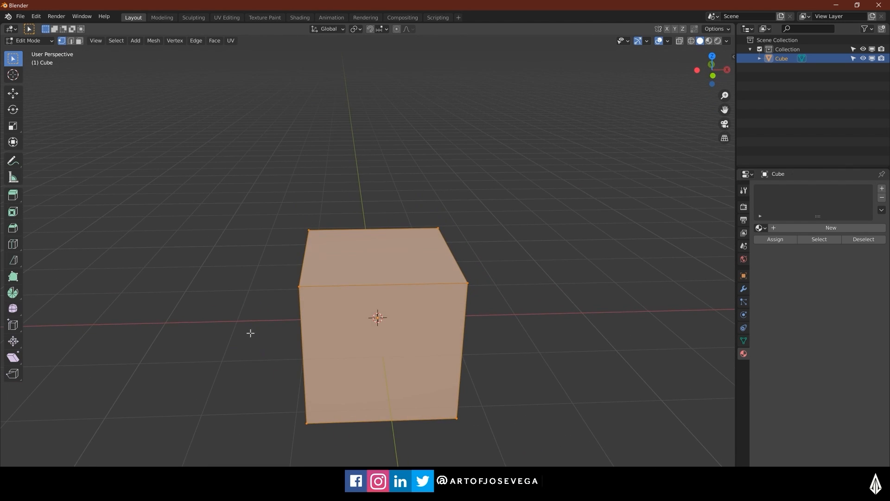
{"action": "middle_click_drag", "start_coordinate": [298, 281], "coordinate": [366, 260]}
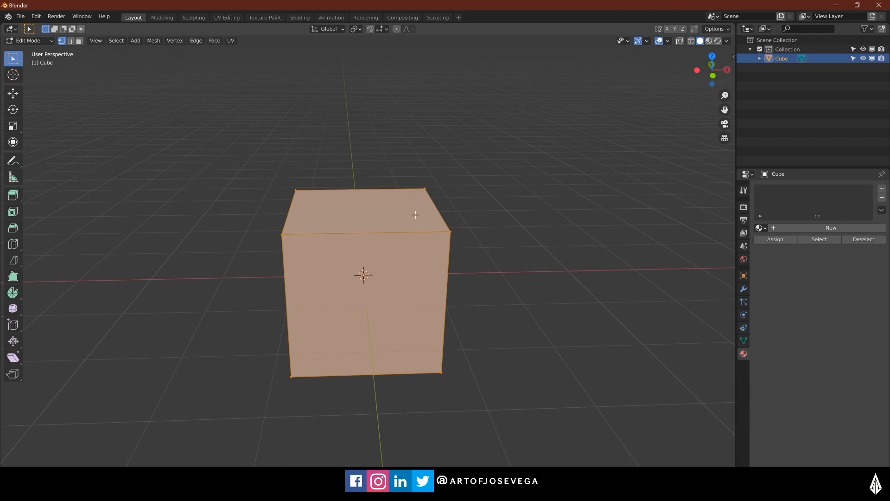
{"action": "key", "text": "Tab"}
Step: Add a cylinder mesh and move it along the positive X axis until it stands clear beside the cube
{"action": "middle_click_drag", "start_coordinate": [280, 265], "coordinate": [399, 312]}
{"action": "key", "text": "shift+a"}
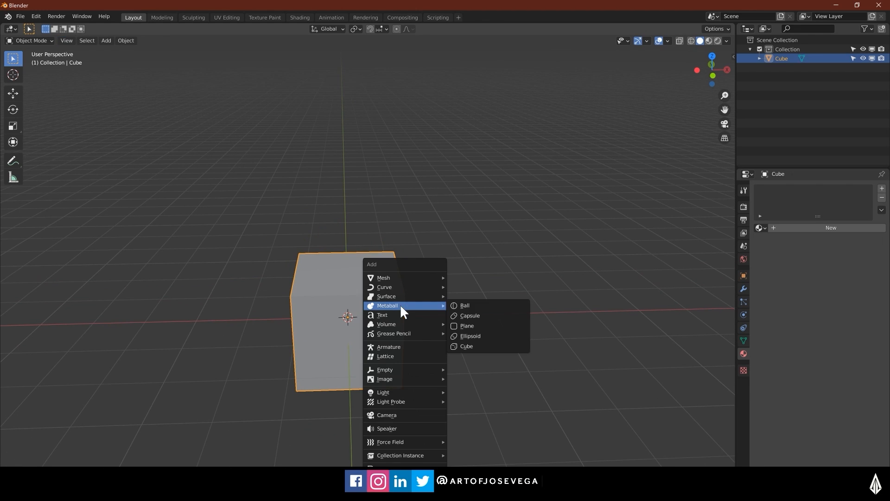
{"action": "mouse_move", "coordinate": [401, 279]}
{"action": "left_click", "coordinate": [477, 122]}
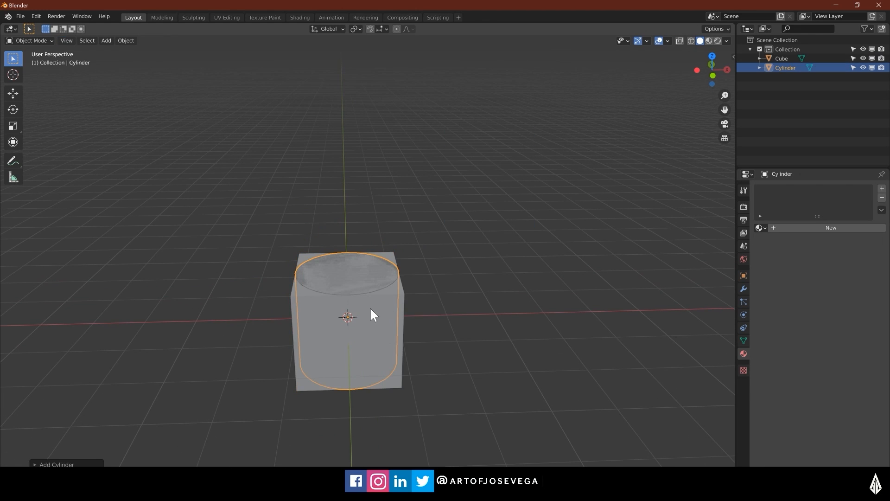
{"action": "key", "text": "g"}
{"action": "key", "text": "x"}
{"action": "left_click", "coordinate": [575, 313]}
Step: Add a monkey mesh, move it about 3.3 ft along negative X to the cube's other side, and deselect it
{"action": "key", "text": "shift+a"}
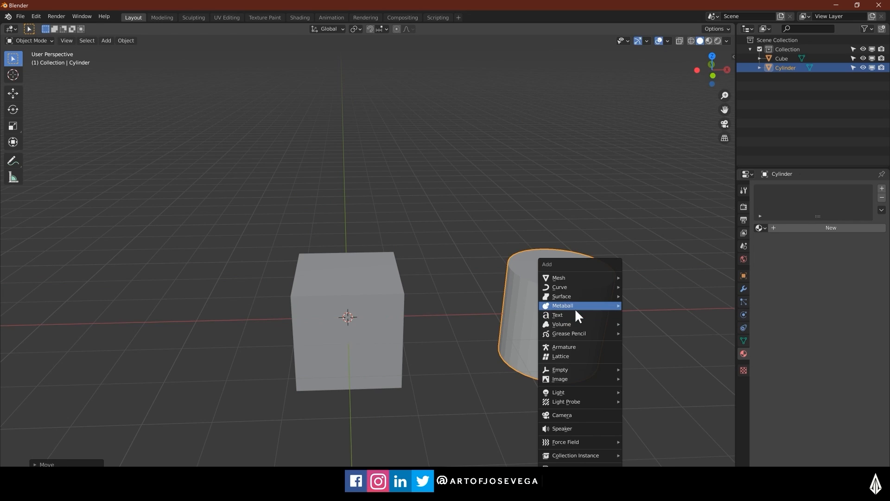
{"action": "mouse_move", "coordinate": [571, 275]}
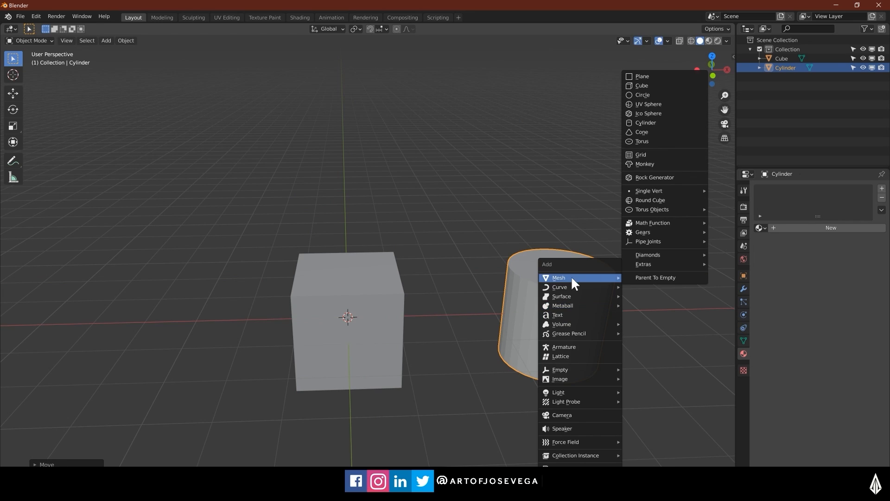
{"action": "left_click", "coordinate": [639, 165]}
{"action": "key", "text": "g"}
{"action": "key", "text": "x"}
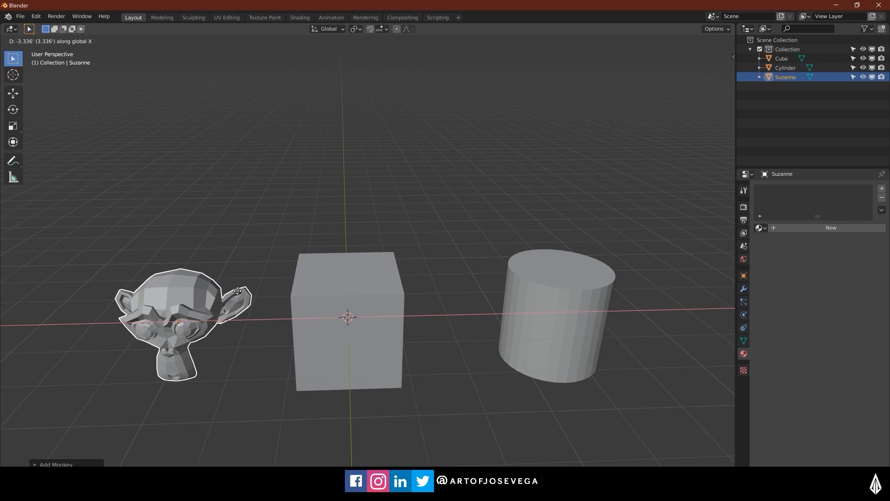
{"action": "left_click", "coordinate": [229, 274]}
{"action": "left_click", "coordinate": [267, 230]}
Step: Select only the cube, enter Edit Mode and box-select all of its vertices
{"action": "middle_click_drag", "start_coordinate": [219, 293], "coordinate": [358, 271]}
{"action": "left_click", "coordinate": [354, 236]}
{"action": "middle_click_drag", "start_coordinate": [354, 236], "coordinate": [364, 266]}
{"action": "key", "text": "Tab"}
{"action": "left_click", "coordinate": [598, 205]}
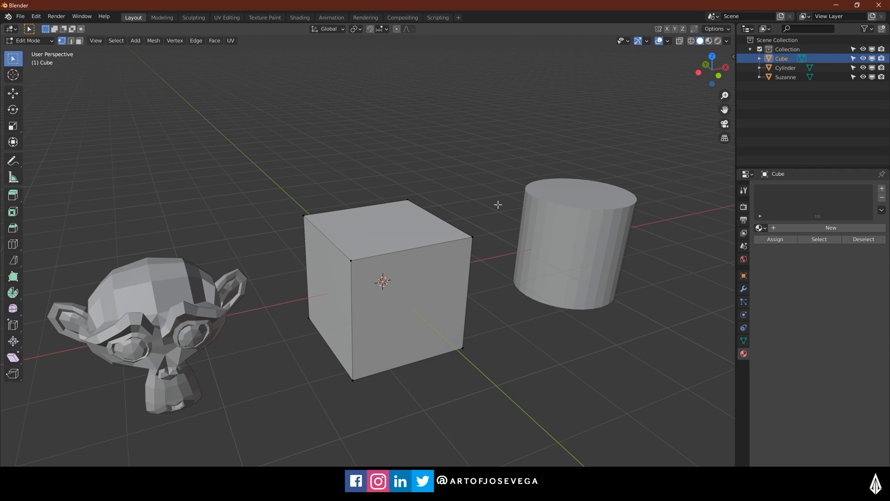
{"action": "middle_click_drag", "start_coordinate": [498, 204], "coordinate": [459, 249]}
{"action": "left_click_drag", "start_coordinate": [238, 185], "coordinate": [413, 362]}
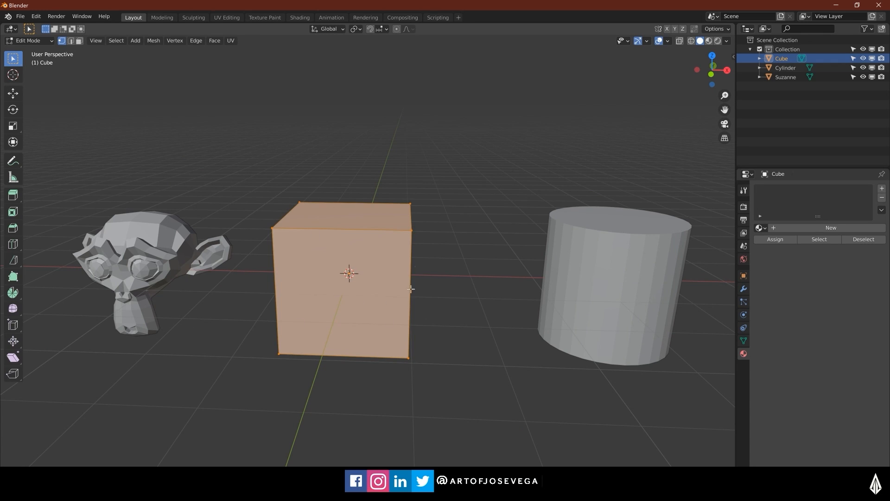
Step: Return to Object Mode and box-select the cube and the cylinder together
{"action": "key", "text": "ctrl+Tab"}
{"action": "left_click", "coordinate": [318, 264]}
{"action": "middle_click_drag", "start_coordinate": [394, 272], "coordinate": [385, 300], "text": "shift"}
{"action": "left_click_drag", "start_coordinate": [335, 163], "coordinate": [551, 329]}
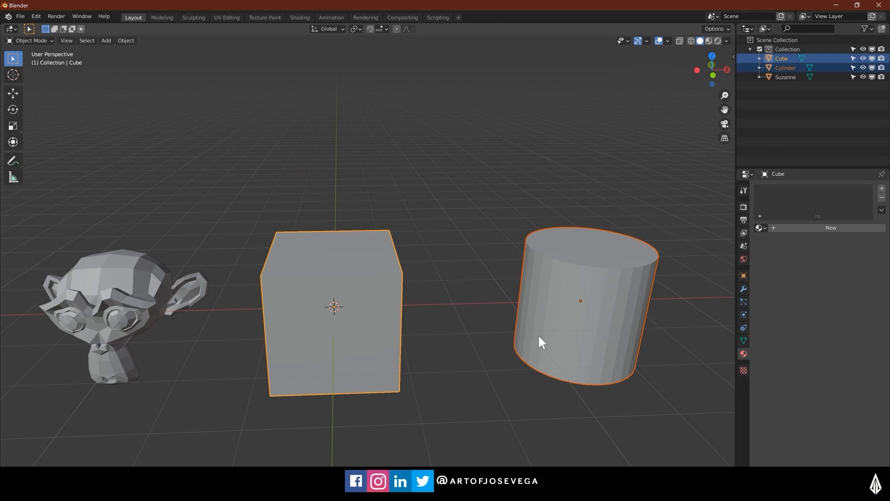
Step: Enter Edit Mode for the cube and cylinder together and box-select vertices on the two meshes
{"action": "middle_click_drag", "start_coordinate": [360, 239], "coordinate": [289, 239], "text": "shift"}
{"action": "key", "text": "ctrl+Tab"}
{"action": "left_click", "coordinate": [509, 281]}
{"action": "left_click_drag", "start_coordinate": [390, 187], "coordinate": [517, 277]}
{"action": "left_click_drag", "start_coordinate": [352, 200], "coordinate": [306, 278]}
{"action": "left_click_drag", "start_coordinate": [325, 171], "coordinate": [549, 282]}
{"action": "left_click_drag", "start_coordinate": [368, 238], "coordinate": [538, 268]}
{"action": "left_click_drag", "start_coordinate": [329, 250], "coordinate": [533, 279]}
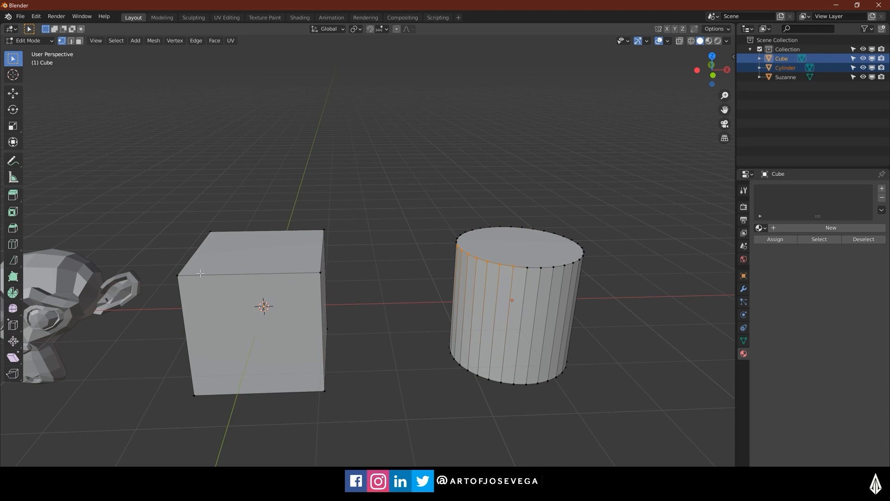
Step: Try to box-select the monkey's vertices while only the cube and cylinder are in Edit Mode
{"action": "middle_click_drag", "start_coordinate": [324, 254], "coordinate": [538, 246], "text": "shift"}
{"action": "left_click_drag", "start_coordinate": [220, 242], "coordinate": [221, 300]}
{"action": "middle_click_drag", "start_coordinate": [318, 256], "coordinate": [220, 255], "text": "shift"}
{"action": "middle_click_drag", "start_coordinate": [314, 303], "coordinate": [424, 310], "text": "shift"}
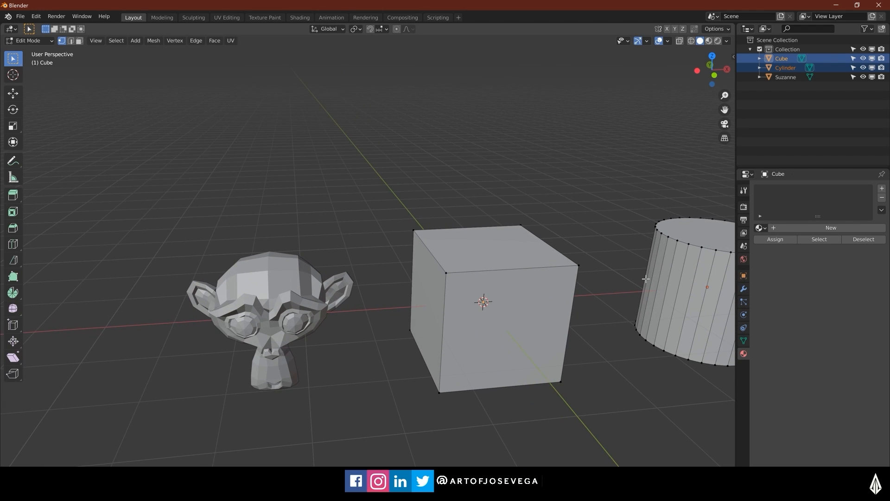
{"action": "key", "text": "ctrl+Tab"}
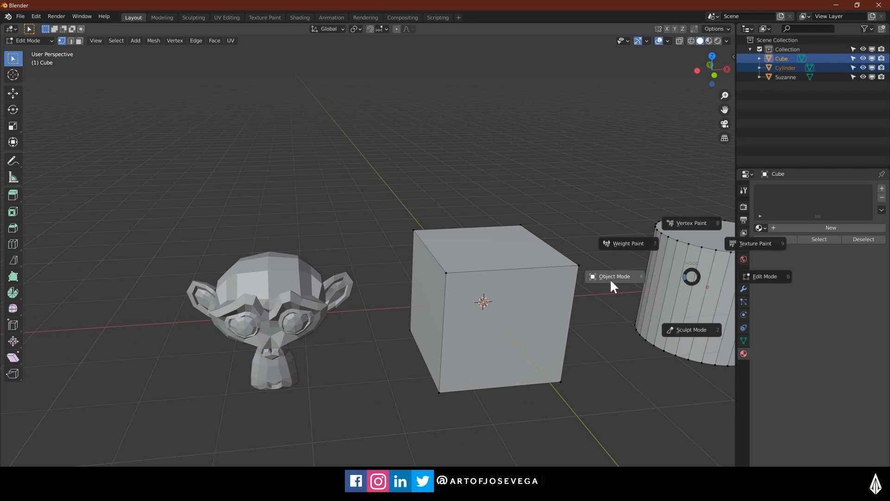
{"action": "left_click", "coordinate": [754, 280]}
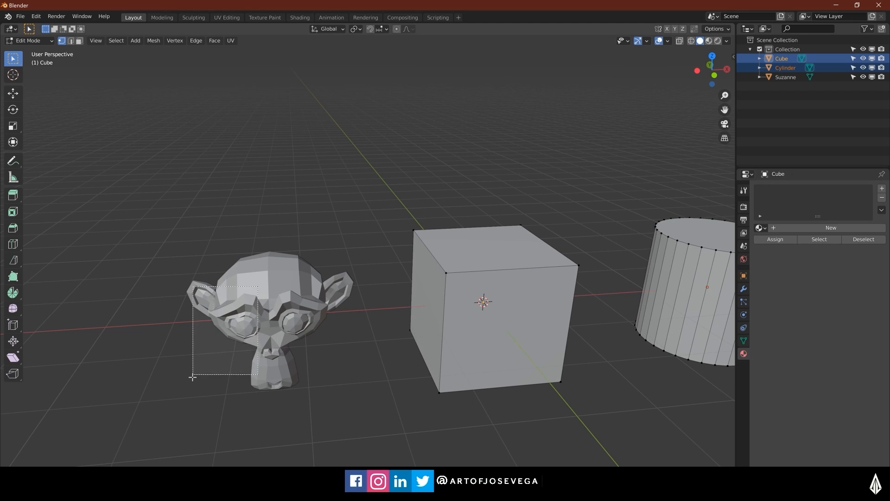
{"action": "left_click_drag", "start_coordinate": [270, 240], "coordinate": [211, 324]}
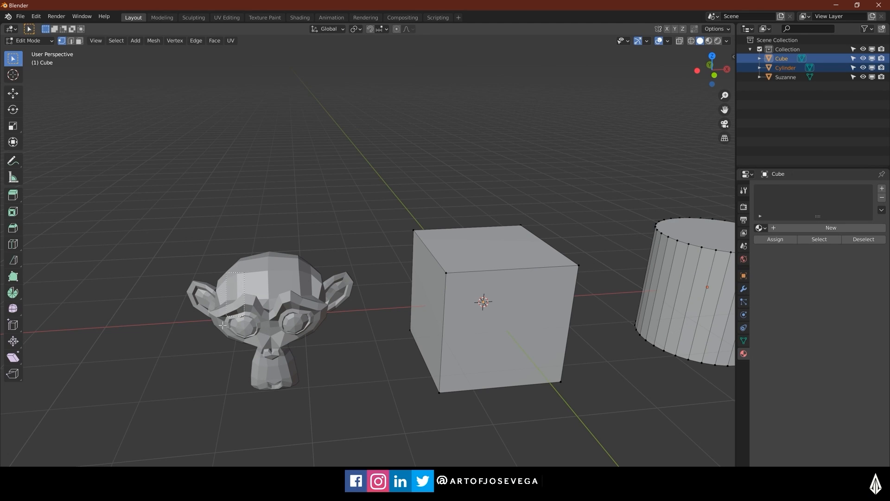
Step: Switch the cube and cylinder back to Object Mode
{"action": "middle_click_drag", "start_coordinate": [435, 280], "coordinate": [284, 289], "text": "shift"}
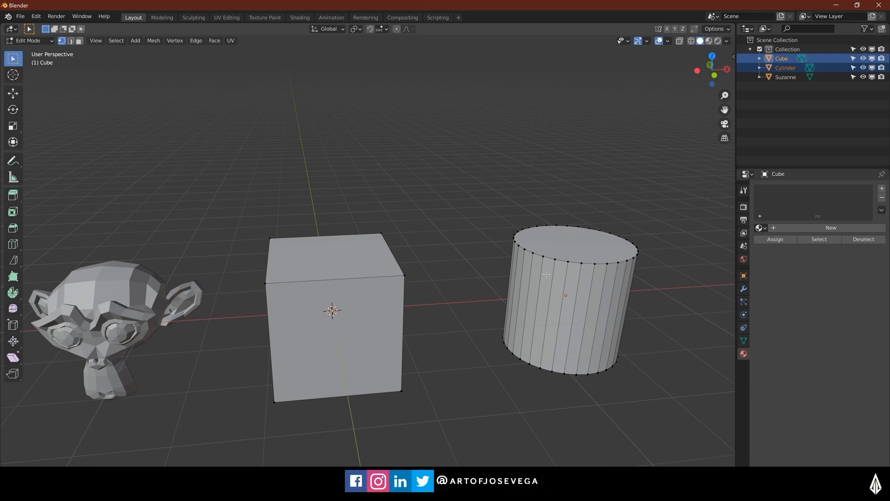
{"action": "middle_click_drag", "start_coordinate": [295, 245], "coordinate": [336, 231], "text": "shift"}
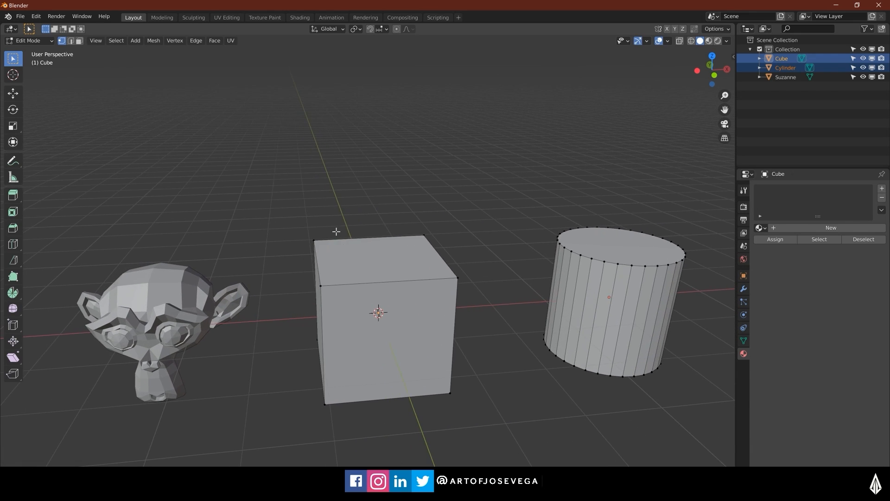
{"action": "middle_click_drag", "start_coordinate": [489, 287], "coordinate": [445, 277], "text": "shift"}
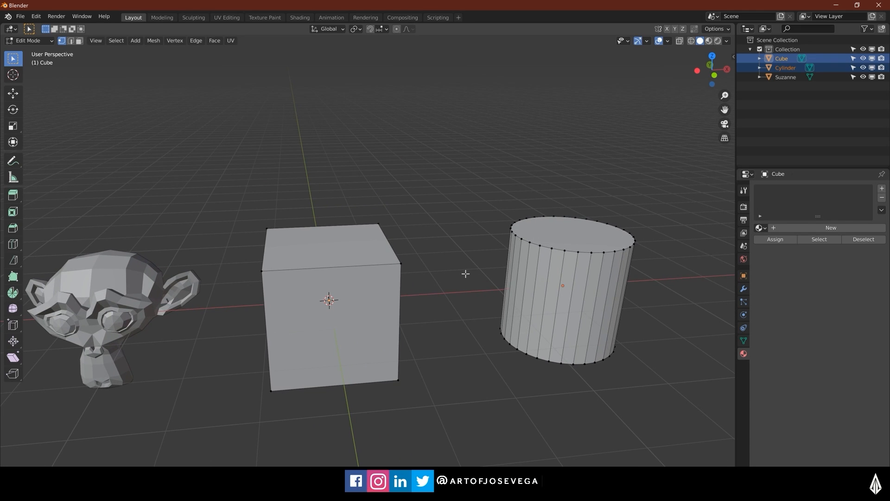
{"action": "key", "text": "ctrl+Tab"}
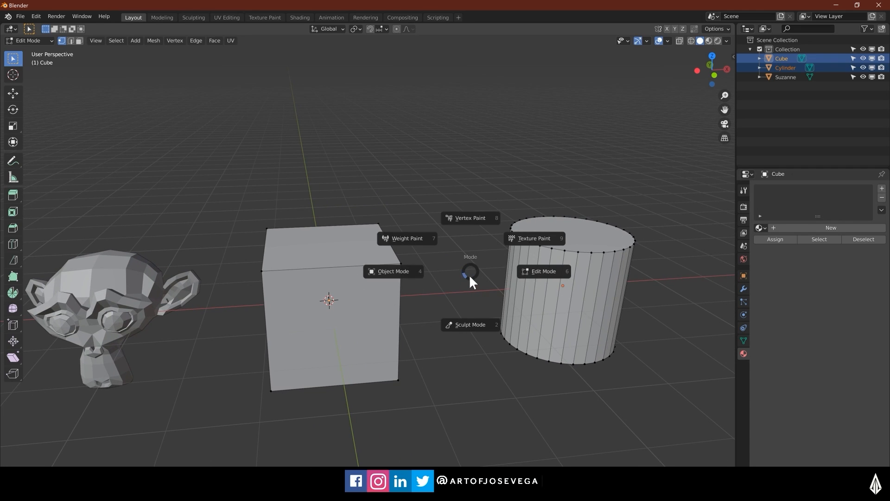
{"action": "left_click", "coordinate": [460, 278]}
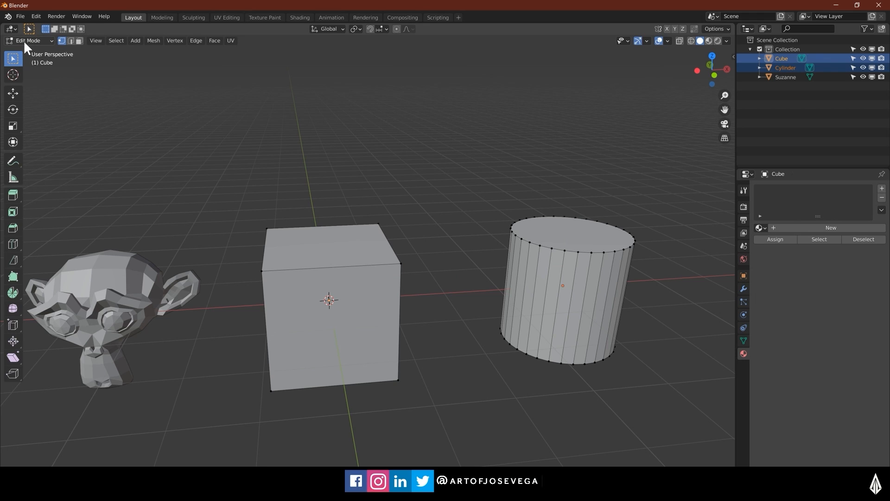
{"action": "left_click", "coordinate": [25, 41]}
{"action": "left_click", "coordinate": [26, 51]}
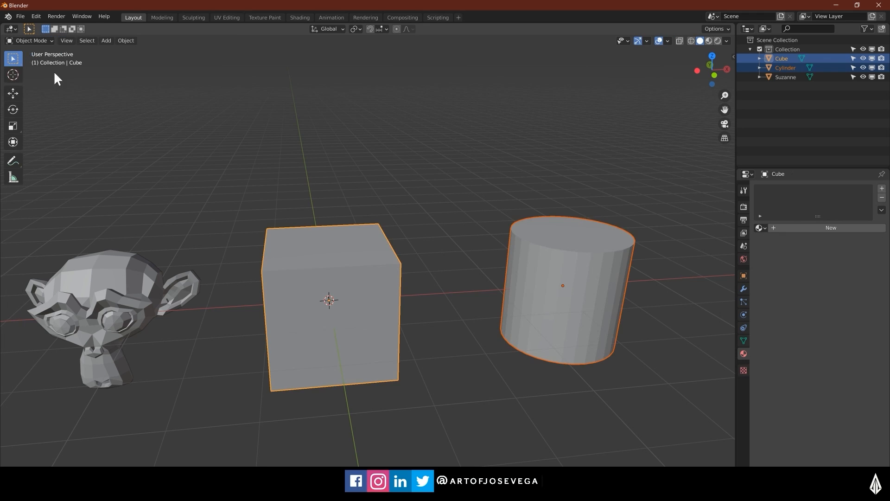
Step: Clear the selection and select the cube, the monkey and the cylinder one at a time in Object Mode, ending on the monkey
{"action": "left_click", "coordinate": [364, 203]}
{"action": "left_click", "coordinate": [317, 275]}
{"action": "left_click", "coordinate": [108, 290]}
{"action": "left_click", "coordinate": [524, 280]}
{"action": "left_click", "coordinate": [450, 271]}
{"action": "left_click", "coordinate": [297, 264]}
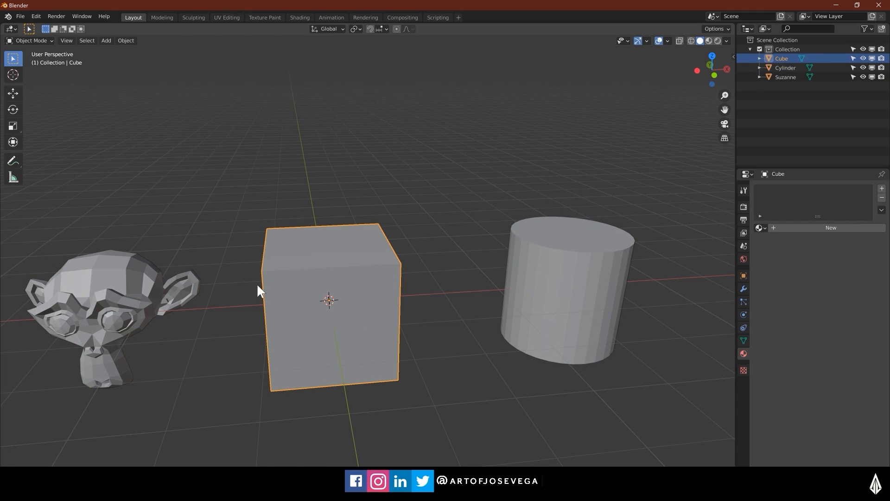
{"action": "left_click", "coordinate": [132, 290]}
{"action": "middle_click_drag", "start_coordinate": [349, 260], "coordinate": [355, 317]}
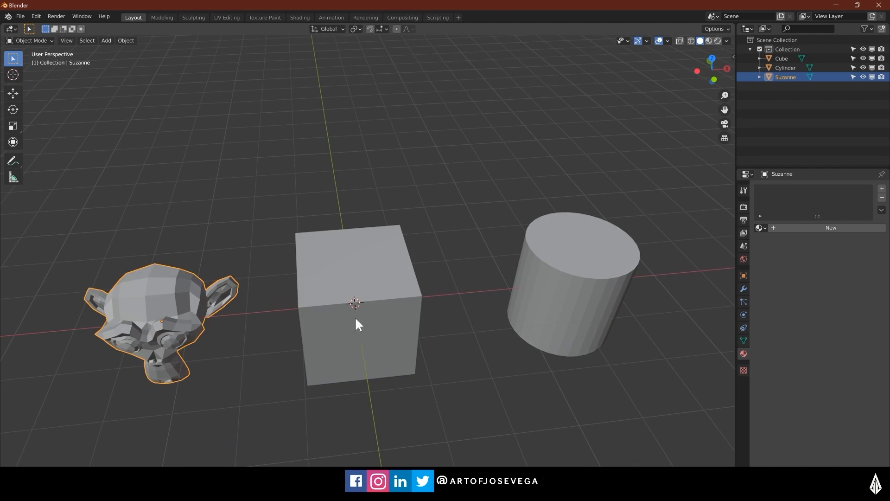
Step: Select the cube, enter Edit Mode to select one of its upper corner vertices, and return to Object Mode
{"action": "left_click", "coordinate": [360, 286]}
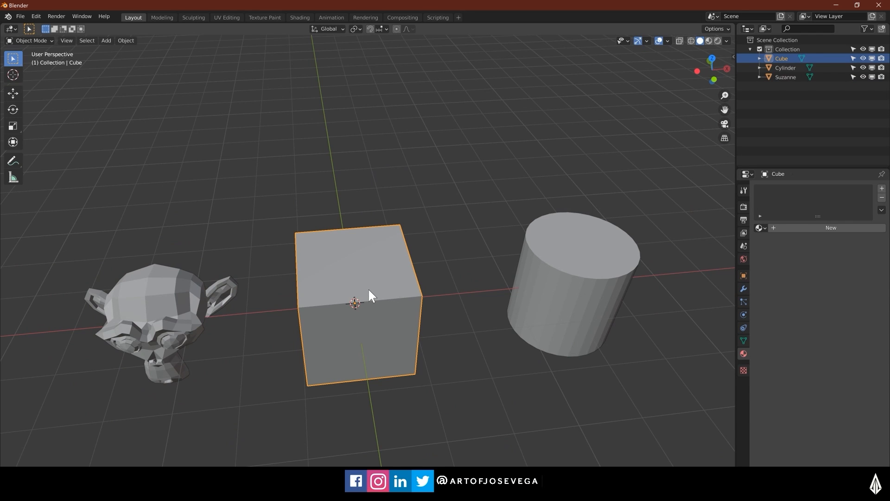
{"action": "key", "text": "Tab"}
{"action": "middle_click_drag", "start_coordinate": [436, 270], "coordinate": [372, 270]}
{"action": "left_click", "coordinate": [421, 273]}
{"action": "middle_click_drag", "start_coordinate": [437, 293], "coordinate": [341, 250]}
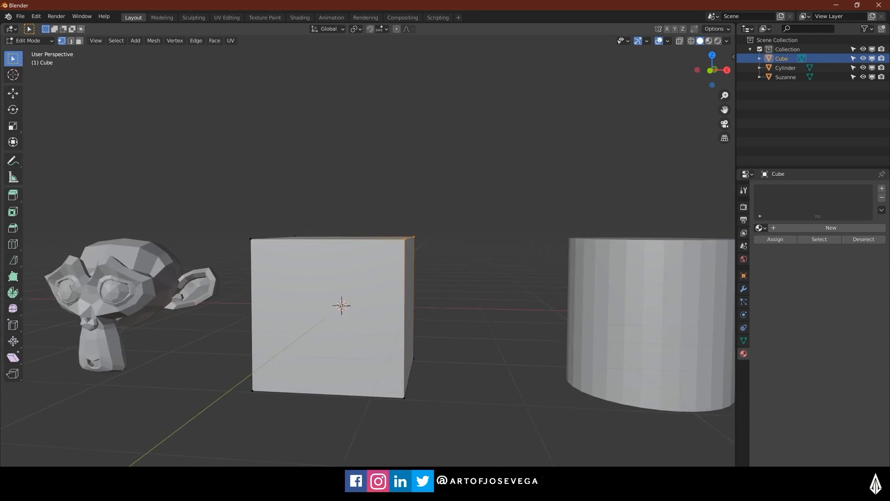
{"action": "scroll", "coordinate": [310, 284], "scroll_direction": "up", "scroll_amount": 2}
{"action": "key", "text": "Tab"}
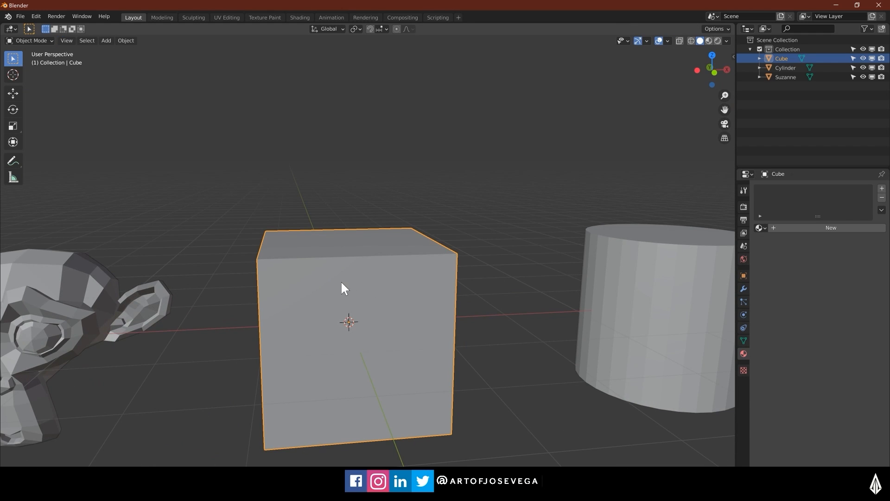
Step: Select the cylinder in Object Mode and clear the selection
{"action": "scroll", "coordinate": [371, 300], "scroll_direction": "down", "scroll_amount": 4}
{"action": "middle_click_drag", "start_coordinate": [386, 299], "coordinate": [526, 258]}
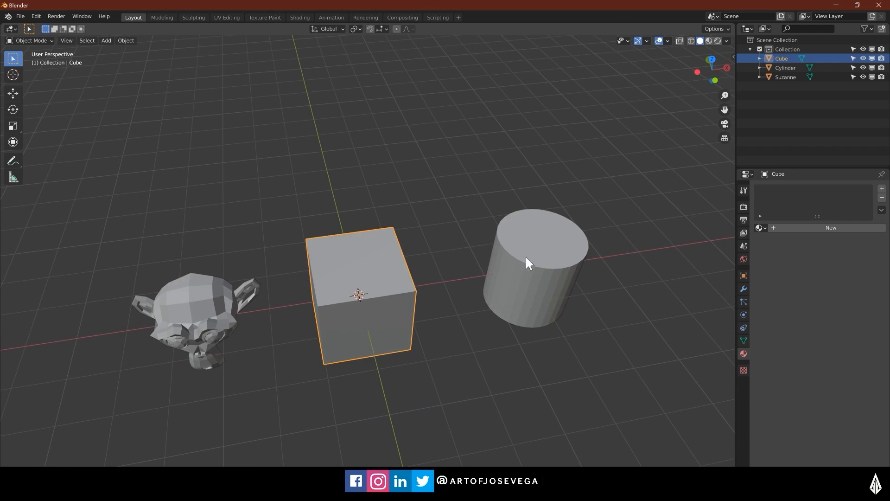
{"action": "left_click", "coordinate": [511, 273]}
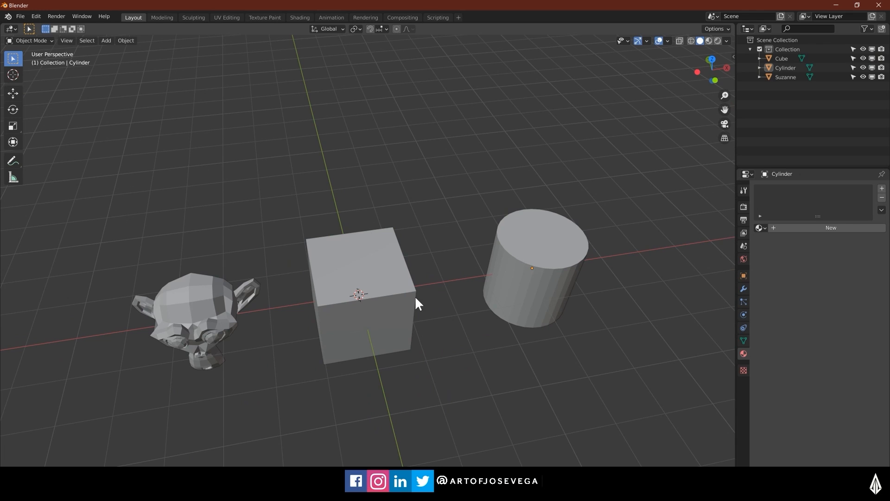
{"action": "scroll", "coordinate": [406, 299], "scroll_direction": "up", "scroll_amount": 2}
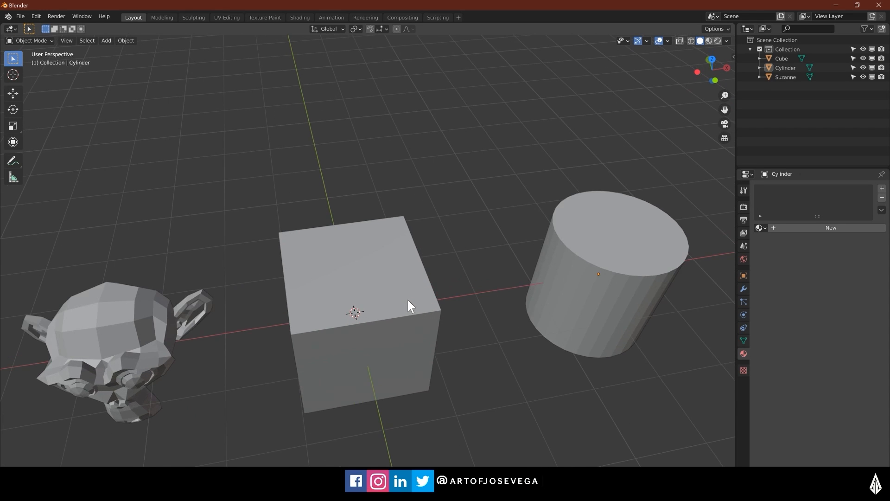
Step: Select the cube and switch it to Edit Mode
{"action": "left_click", "coordinate": [381, 264]}
{"action": "key", "text": "ctrl+Tab"}
{"action": "left_click", "coordinate": [484, 265]}
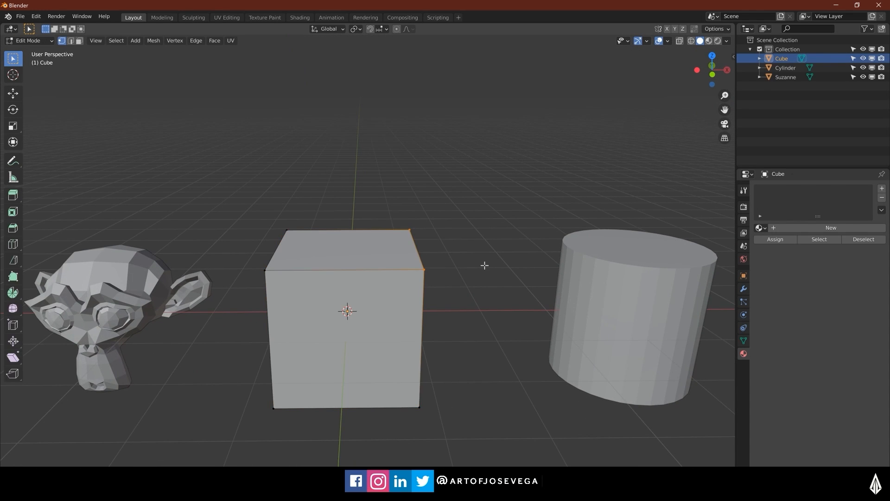
Step: Select several of the cube's top corner vertices one after another, ending with a bottom corner vertex
{"action": "middle_click_drag", "start_coordinate": [347, 275], "coordinate": [385, 256]}
{"action": "scroll", "coordinate": [380, 264], "scroll_direction": "up", "scroll_amount": 4}
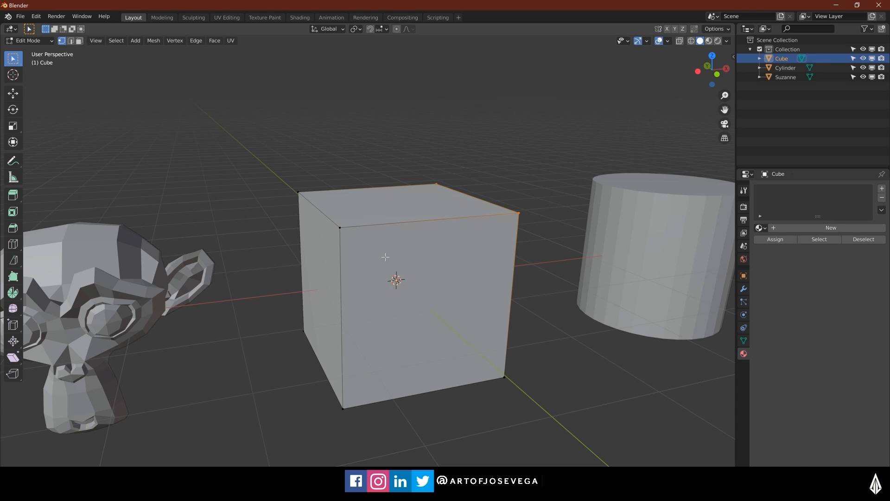
{"action": "middle_click_drag", "start_coordinate": [419, 223], "coordinate": [479, 196]}
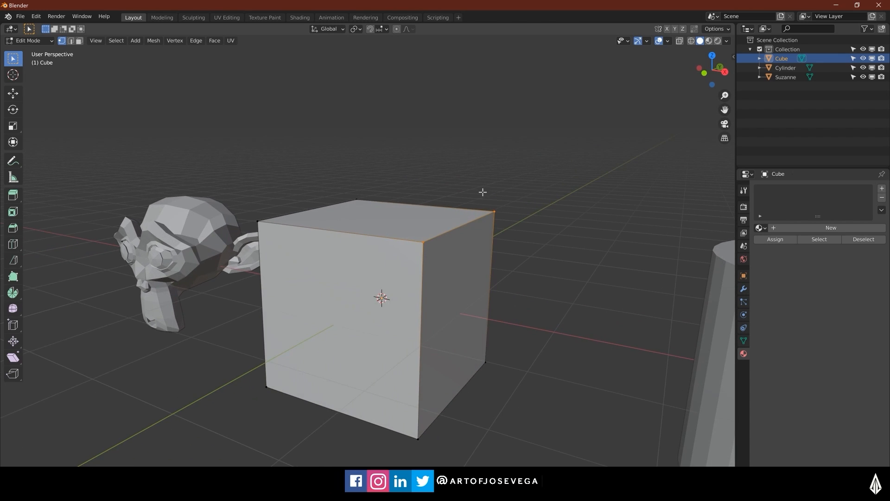
{"action": "scroll", "coordinate": [504, 241], "scroll_direction": "up", "scroll_amount": 1}
{"action": "middle_click_drag", "start_coordinate": [515, 236], "coordinate": [485, 269], "text": "shift"}
{"action": "middle_click_drag", "start_coordinate": [486, 268], "coordinate": [470, 272]}
{"action": "scroll", "coordinate": [471, 273], "scroll_direction": "up", "scroll_amount": 4}
{"action": "scroll", "coordinate": [570, 255], "scroll_direction": "down", "scroll_amount": 4}
{"action": "middle_click_drag", "start_coordinate": [572, 286], "coordinate": [533, 263]}
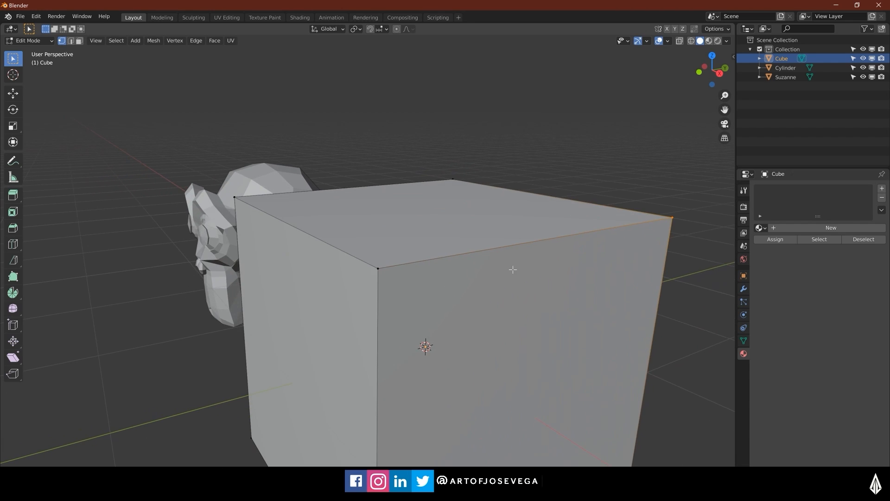
{"action": "left_click", "coordinate": [375, 265]}
{"action": "left_click_drag", "start_coordinate": [190, 172], "coordinate": [245, 218]}
{"action": "left_click", "coordinate": [449, 177]}
{"action": "middle_click_drag", "start_coordinate": [413, 302], "coordinate": [413, 222], "text": "shift"}
{"action": "mouse_move", "coordinate": [411, 323]}
{"action": "middle_mouse_down", "text": "shift"}
{"action": "mouse_move", "coordinate": [402, 257]}
{"action": "mouse_move", "coordinate": [421, 278]}
{"action": "mouse_move", "coordinate": [396, 318]}
{"action": "middle_mouse_up", "text": "shift"}
{"action": "scroll", "coordinate": [402, 258], "scroll_direction": "down", "scroll_amount": 2}
{"action": "left_click", "coordinate": [357, 332]}
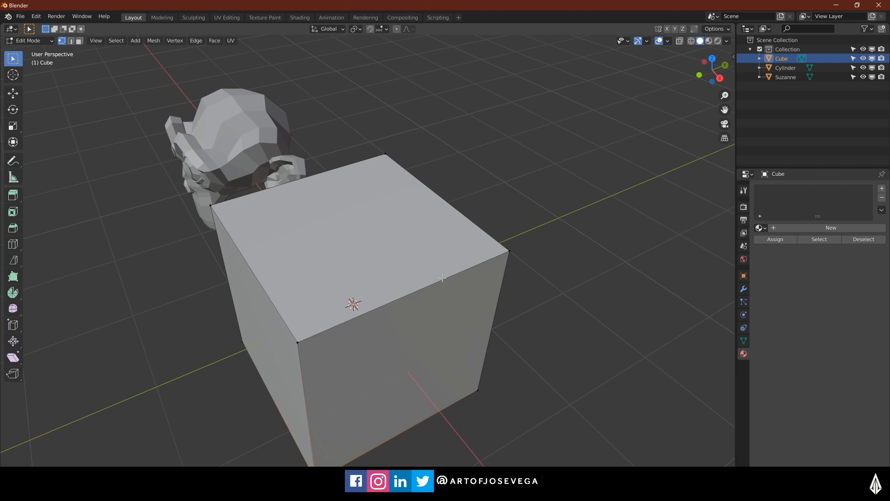
Step: Switch to edge selection and select the cube's front top edge
{"action": "scroll", "coordinate": [397, 317], "scroll_direction": "up", "scroll_amount": 2}
{"action": "middle_click_drag", "start_coordinate": [441, 296], "coordinate": [468, 291]}
{"action": "key", "text": "2"}
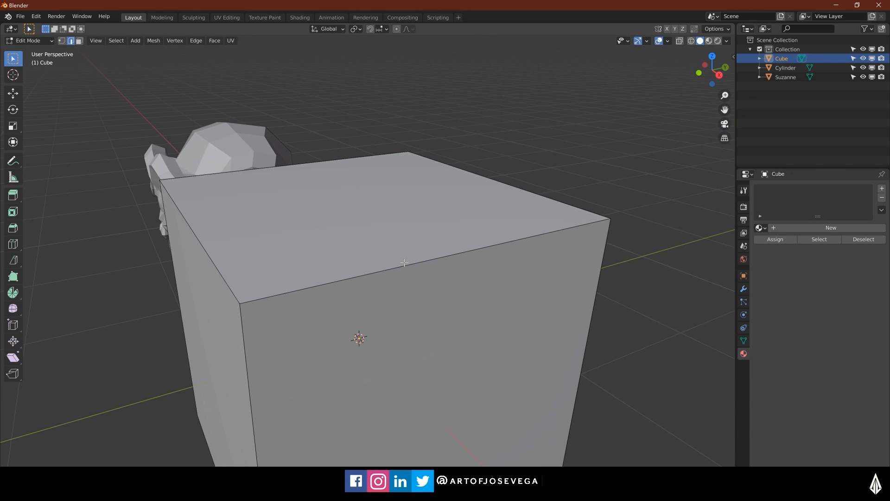
{"action": "left_click", "coordinate": [535, 235]}
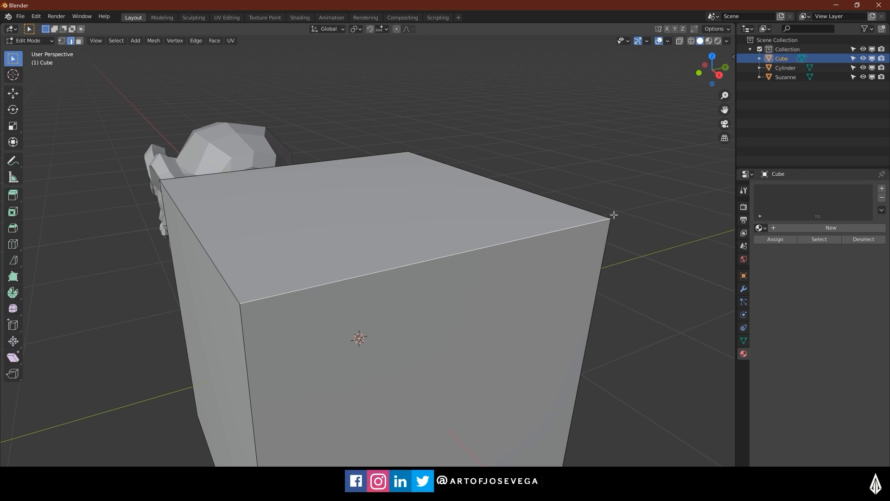
Step: Pick the end vertices of the front top edge in vertex selection, and reselect the whole edge in edge selection
{"action": "key", "text": "1"}
{"action": "left_click_drag", "start_coordinate": [259, 311], "coordinate": [261, 316]}
{"action": "left_click", "coordinate": [610, 219]}
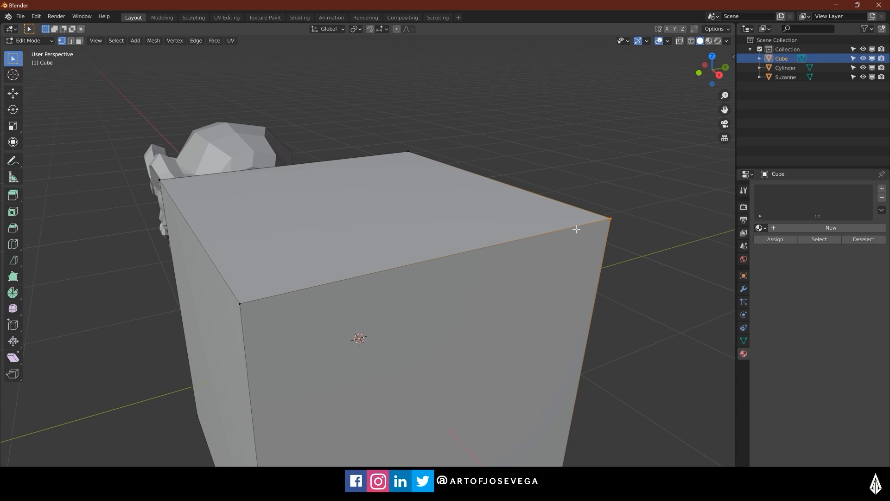
{"action": "key", "text": "2"}
{"action": "left_click", "coordinate": [405, 264]}
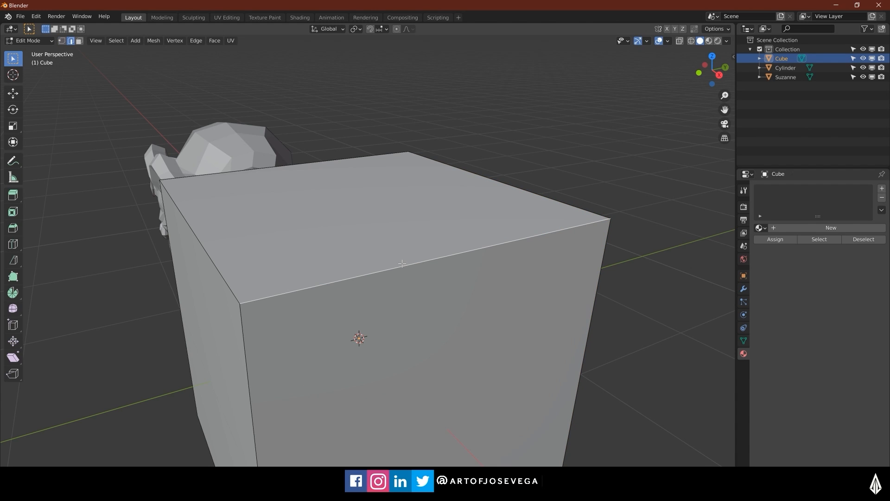
Step: Switch to face selection and select the cube's top face
{"action": "scroll", "coordinate": [384, 261], "scroll_direction": "down", "scroll_amount": 5}
{"action": "middle_click_drag", "start_coordinate": [384, 261], "coordinate": [325, 255]}
{"action": "middle_click_drag", "start_coordinate": [373, 272], "coordinate": [416, 284]}
{"action": "key", "text": "3"}
{"action": "left_click", "coordinate": [440, 187]}
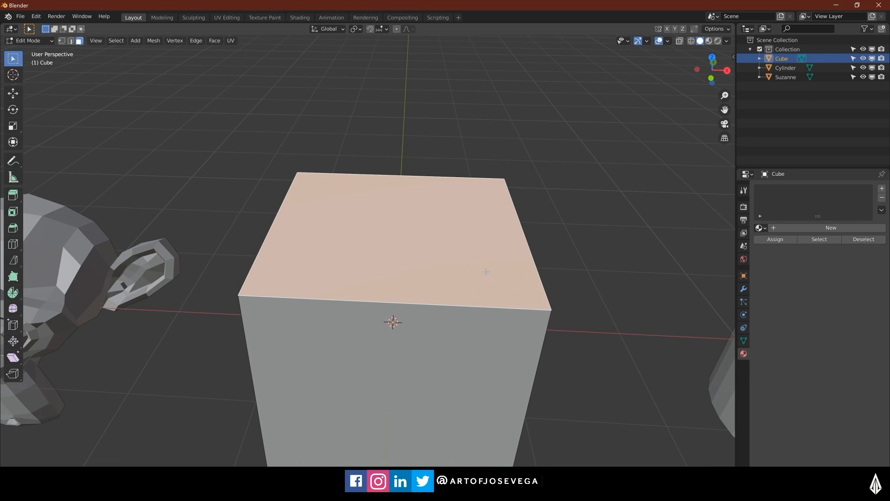
Step: Switch to vertex selection, pick the cube's bottom corners individually, and select two neighbouring bottom corners together
{"action": "middle_click_drag", "start_coordinate": [487, 270], "coordinate": [424, 234]}
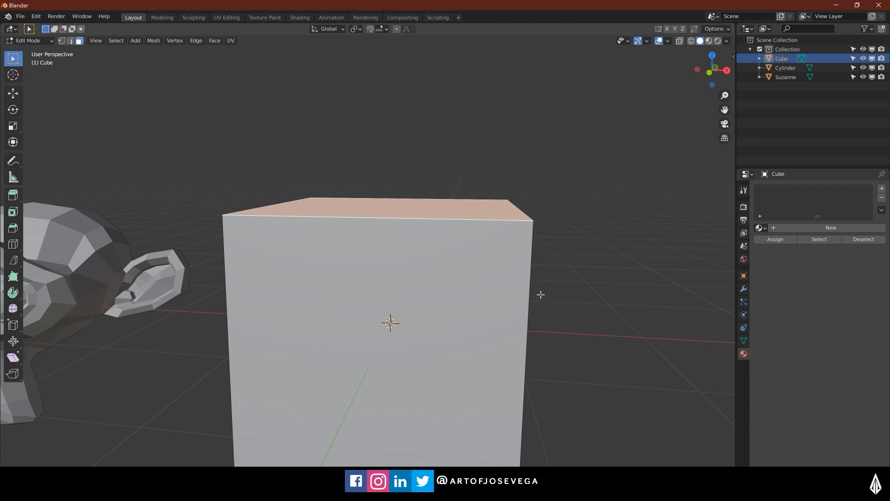
{"action": "key", "text": "1"}
{"action": "middle_click_drag", "start_coordinate": [488, 260], "coordinate": [429, 271]}
{"action": "left_click_drag", "start_coordinate": [489, 310], "coordinate": [551, 359]}
{"action": "left_click", "coordinate": [327, 405]}
{"action": "left_click", "coordinate": [207, 310]}
{"action": "left_click", "coordinate": [260, 262]}
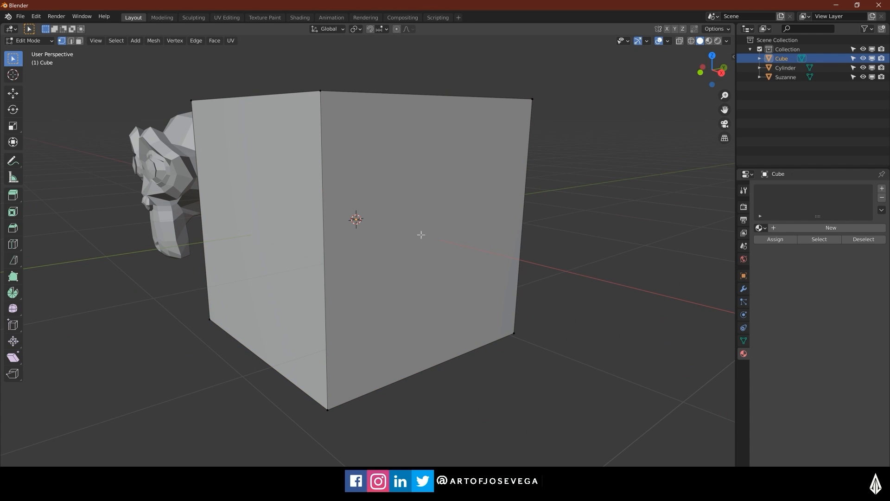
{"action": "left_click", "coordinate": [327, 409]}
{"action": "left_click", "coordinate": [514, 333], "text": "shift"}
Step: Switch to edge selection and select three edges around the cube's top face one at a time
{"action": "middle_click_drag", "start_coordinate": [457, 276], "coordinate": [444, 295]}
{"action": "key", "text": "2"}
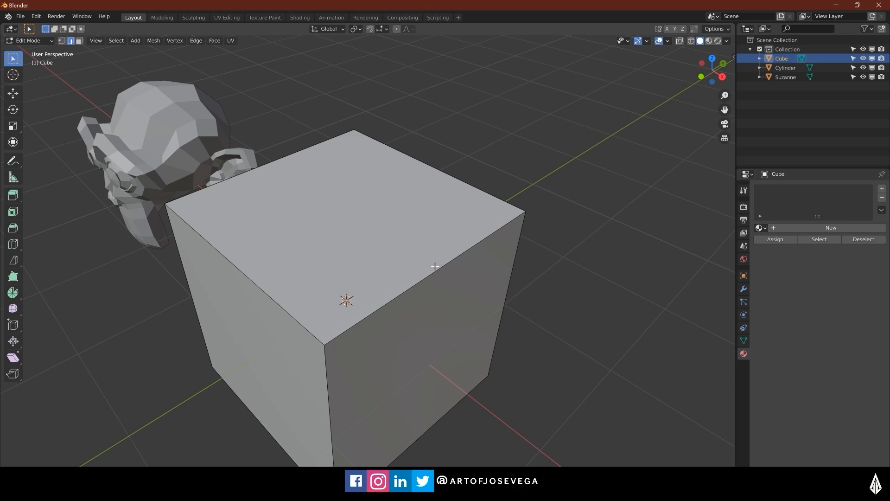
{"action": "left_click", "coordinate": [457, 182]}
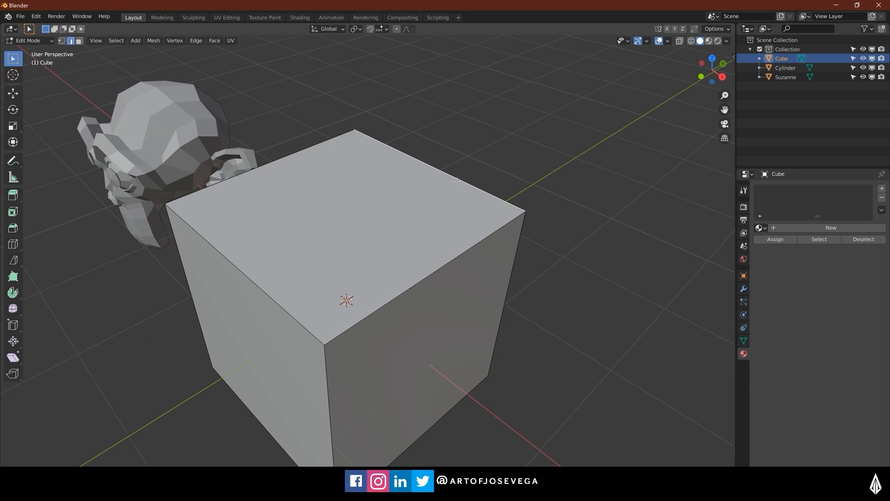
{"action": "left_click", "coordinate": [265, 172]}
{"action": "left_click", "coordinate": [299, 320]}
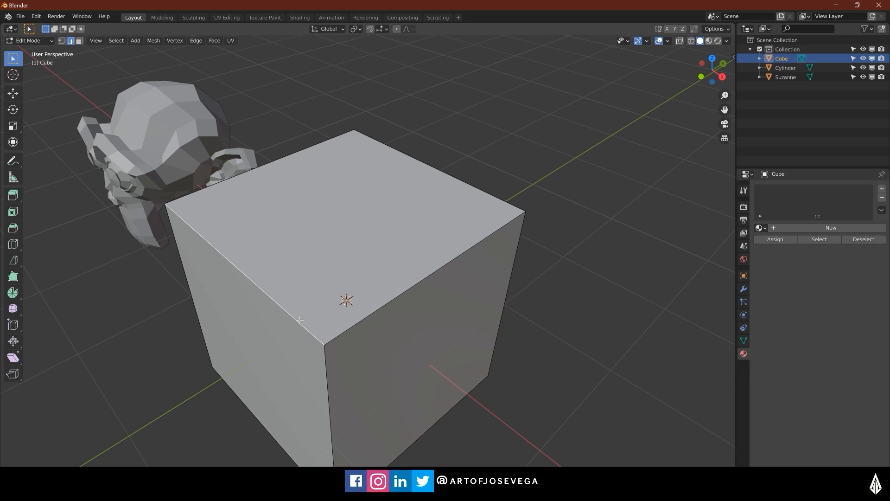
Step: Switch to face selection, pick the cube's visible faces one by one, select all faces, and reselect only the top face
{"action": "key", "text": "3"}
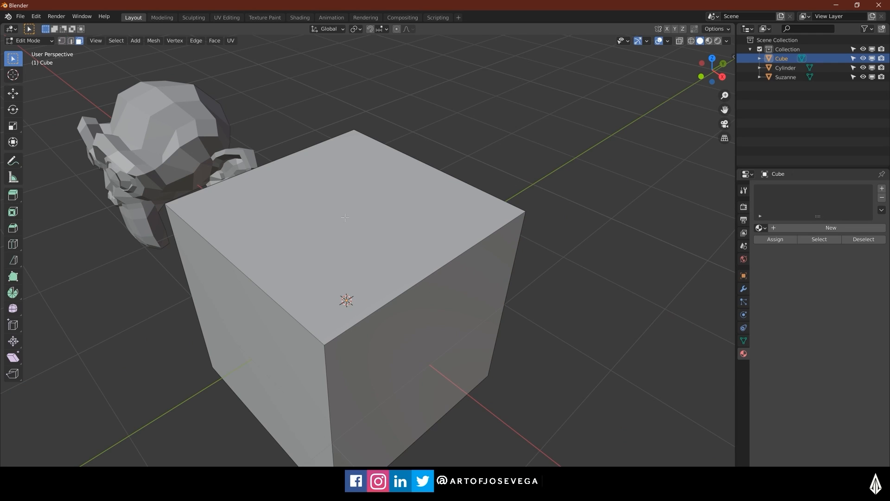
{"action": "left_click", "coordinate": [311, 219]}
{"action": "left_click", "coordinate": [420, 314]}
{"action": "left_click", "coordinate": [313, 319]}
{"action": "left_click", "coordinate": [323, 266]}
{"action": "left_click", "coordinate": [410, 323]}
{"action": "key", "text": "a"}
{"action": "left_click", "coordinate": [359, 293]}
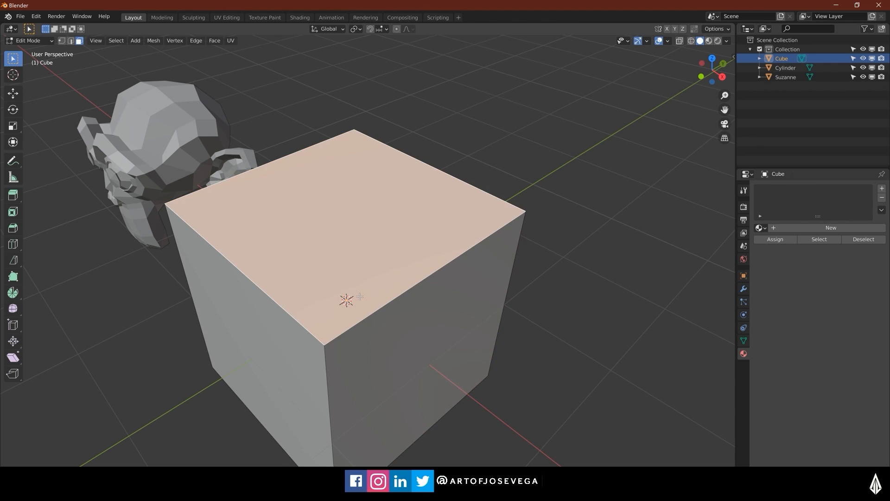
Step: Switch from face to vertex selection and select only one front corner of the cube's top face
{"action": "scroll", "coordinate": [302, 237], "scroll_direction": "down", "scroll_amount": 1}
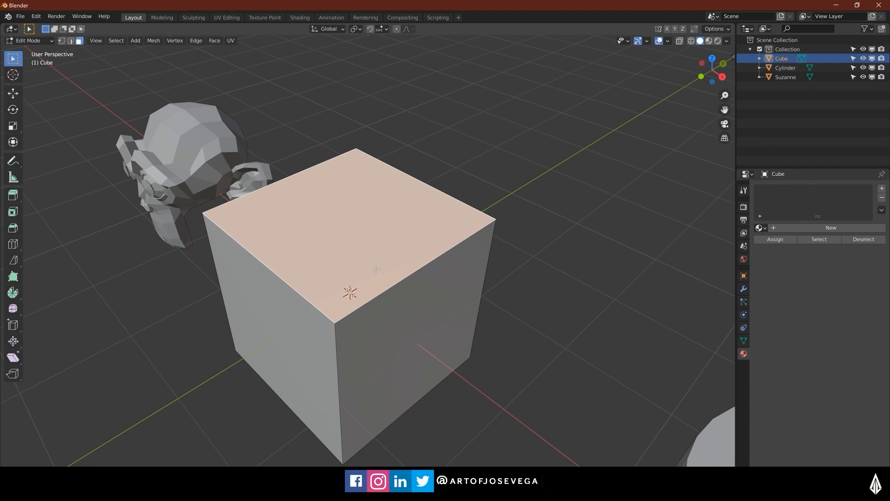
{"action": "middle_click_drag", "start_coordinate": [335, 274], "coordinate": [302, 127]}
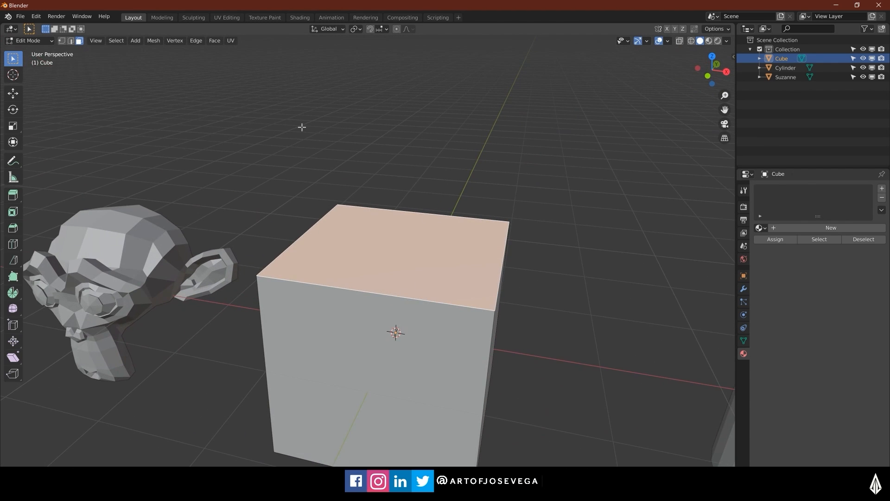
{"action": "left_click", "coordinate": [62, 41]}
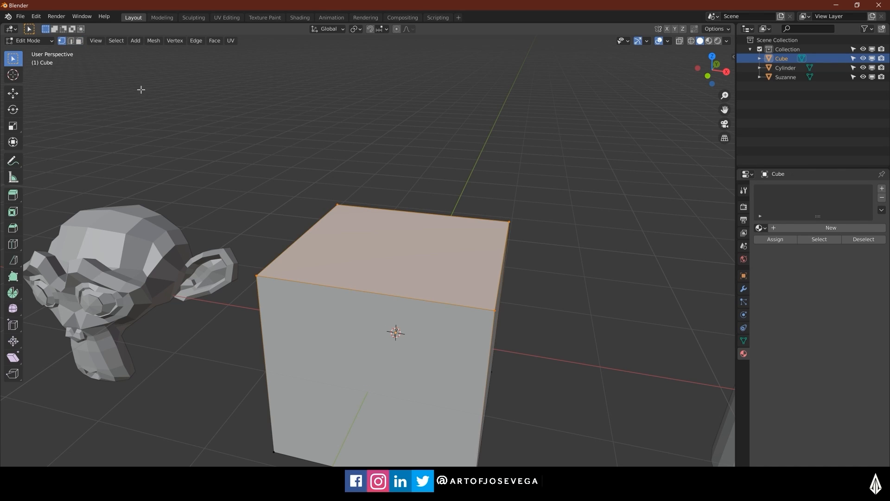
{"action": "left_click", "coordinate": [256, 275]}
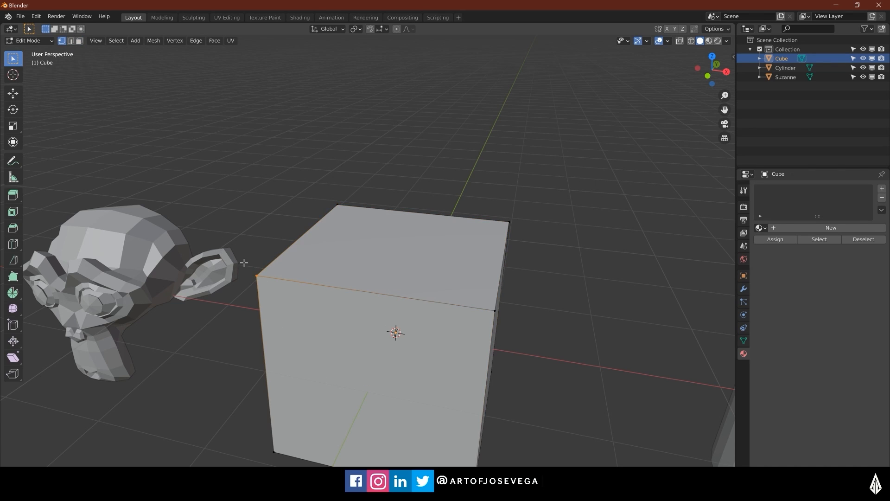
Step: Change the selection mode to edge, to face, and back to vertex
{"action": "middle_click_drag", "start_coordinate": [238, 261], "coordinate": [327, 290]}
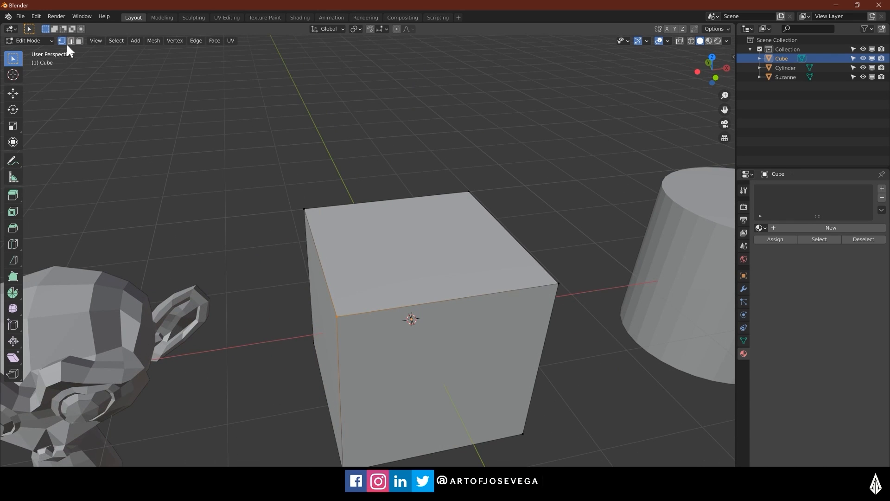
{"action": "left_click", "coordinate": [70, 41]}
{"action": "left_click", "coordinate": [79, 41]}
{"action": "key", "text": "1"}
Step: Return the cube to Object Mode
{"action": "middle_click_drag", "start_coordinate": [443, 284], "coordinate": [451, 262]}
{"action": "key", "text": "ctrl+Tab"}
{"action": "left_click", "coordinate": [364, 263]}
{"action": "middle_click_drag", "start_coordinate": [363, 263], "coordinate": [374, 293]}
{"action": "scroll", "coordinate": [398, 279], "scroll_direction": "down", "scroll_amount": 3}
{"action": "scroll", "coordinate": [376, 294], "scroll_direction": "up", "scroll_amount": 3}
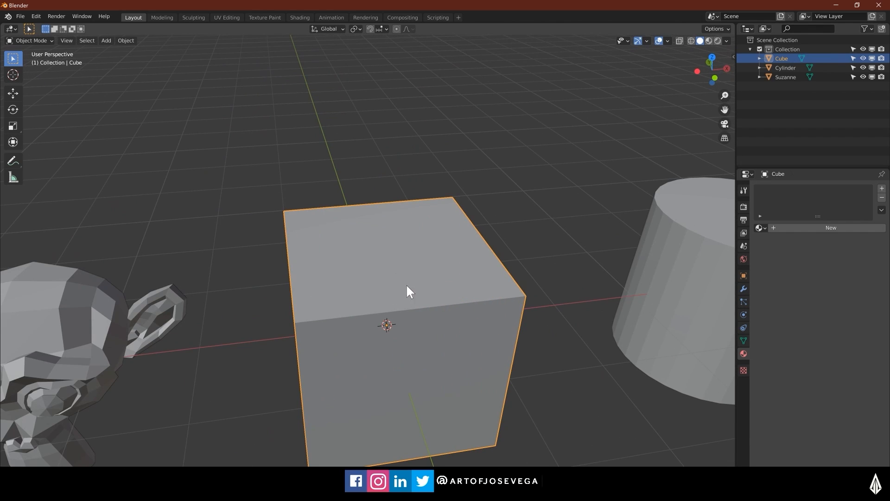
Step: Select the cylinder, box-select the vertices of its top cap in Edit Mode, and return to Object Mode
{"action": "scroll", "coordinate": [473, 276], "scroll_direction": "down", "scroll_amount": 2}
{"action": "left_click", "coordinate": [519, 269]}
{"action": "middle_click_drag", "start_coordinate": [473, 276], "coordinate": [303, 198]}
{"action": "key", "text": "Tab"}
{"action": "scroll", "coordinate": [484, 281], "scroll_direction": "up", "scroll_amount": 2}
{"action": "left_click_drag", "start_coordinate": [262, 145], "coordinate": [502, 269]}
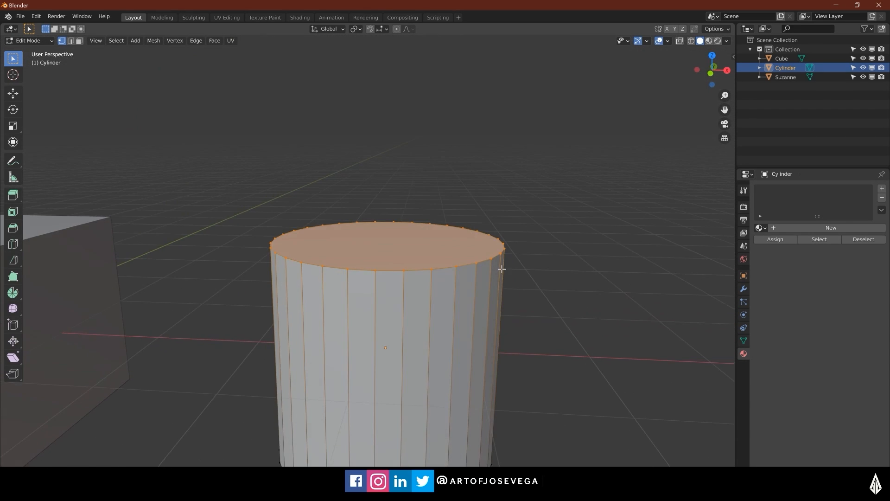
{"action": "scroll", "coordinate": [502, 269], "scroll_direction": "down", "scroll_amount": 3}
{"action": "mouse_move", "coordinate": [352, 290]}
{"action": "middle_mouse_down"}
{"action": "mouse_move", "coordinate": [415, 265]}
{"action": "mouse_move", "coordinate": [412, 286]}
{"action": "middle_mouse_up"}
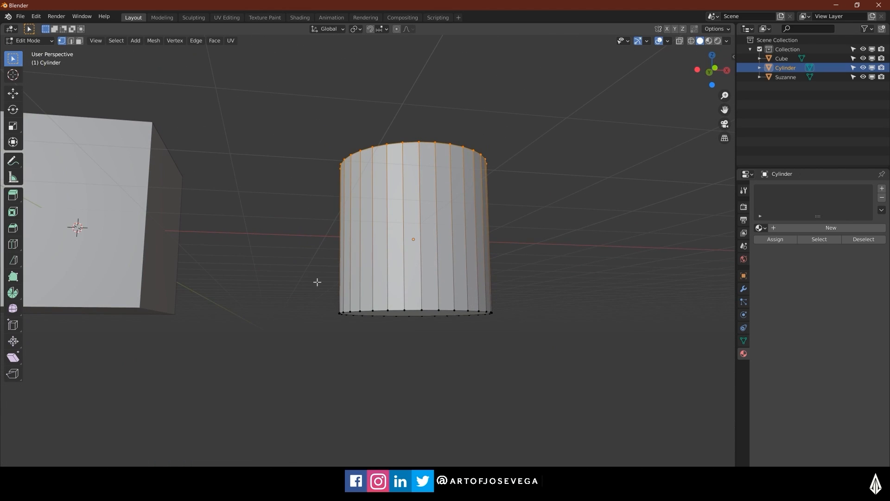
{"action": "key", "text": "Tab"}
Step: Select the monkey, enter Edit Mode on it and frame its mesh close up
{"action": "middle_click_drag", "start_coordinate": [260, 252], "coordinate": [461, 268], "text": "shift"}
{"action": "middle_click_drag", "start_coordinate": [197, 279], "coordinate": [462, 290], "text": "shift"}
{"action": "left_click", "coordinate": [223, 225]}
{"action": "key", "text": "Tab"}
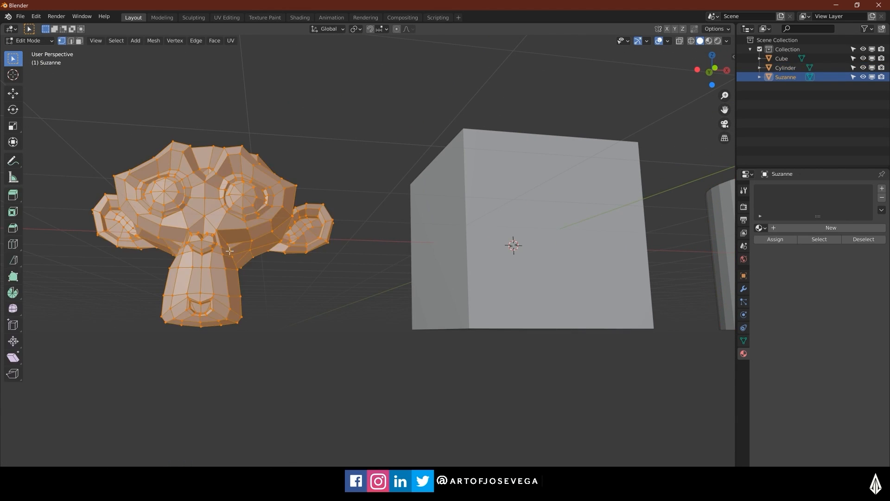
{"action": "key", "text": "KP_Decimal"}
{"action": "scroll", "coordinate": [444, 283], "scroll_direction": "up", "scroll_amount": 4}
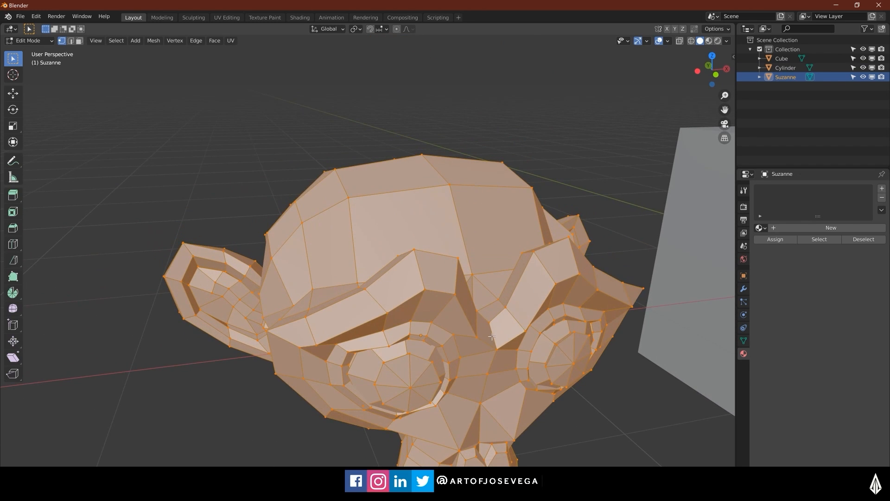
Step: Switch to face selection and select several individual faces on the top of the monkey's head, one after another
{"action": "scroll", "coordinate": [491, 336], "scroll_direction": "down", "scroll_amount": 3}
{"action": "middle_click_drag", "start_coordinate": [404, 274], "coordinate": [426, 287]}
{"action": "scroll", "coordinate": [426, 287], "scroll_direction": "up", "scroll_amount": 3}
{"action": "key", "text": "3"}
{"action": "left_click", "coordinate": [427, 287]}
{"action": "left_click", "coordinate": [486, 273]}
{"action": "left_click", "coordinate": [394, 345]}
{"action": "left_click", "coordinate": [337, 267]}
{"action": "left_click", "coordinate": [297, 279]}
Step: Switch to edge selection and select several individual edges on the monkey's forehead, one after another
{"action": "key", "text": "2"}
{"action": "left_click", "coordinate": [346, 280]}
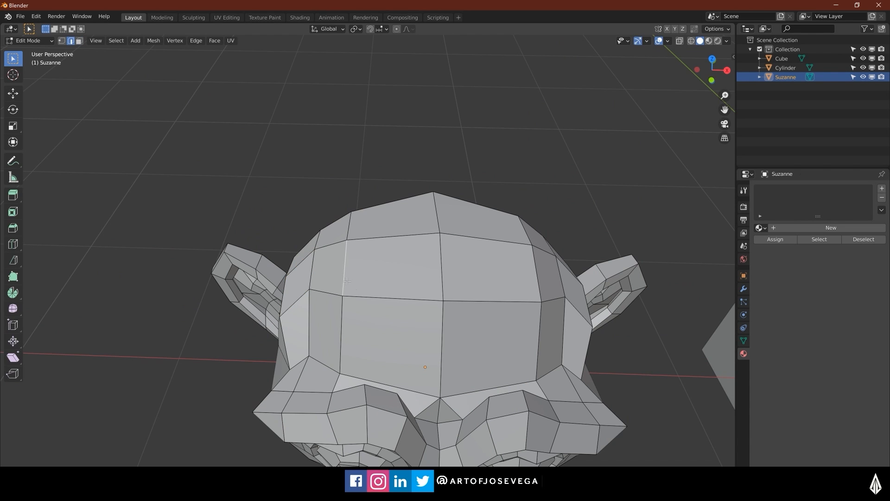
{"action": "left_click", "coordinate": [394, 297]}
{"action": "left_click", "coordinate": [440, 282]}
{"action": "left_click", "coordinate": [543, 287]}
Step: Return the monkey to Object Mode and select the cube
{"action": "key", "text": "Tab"}
{"action": "scroll", "coordinate": [487, 290], "scroll_direction": "down", "scroll_amount": 7}
{"action": "middle_click_drag", "start_coordinate": [621, 303], "coordinate": [328, 255], "text": "shift"}
{"action": "left_click", "coordinate": [414, 272]}
{"action": "middle_click_drag", "start_coordinate": [414, 272], "coordinate": [362, 285]}
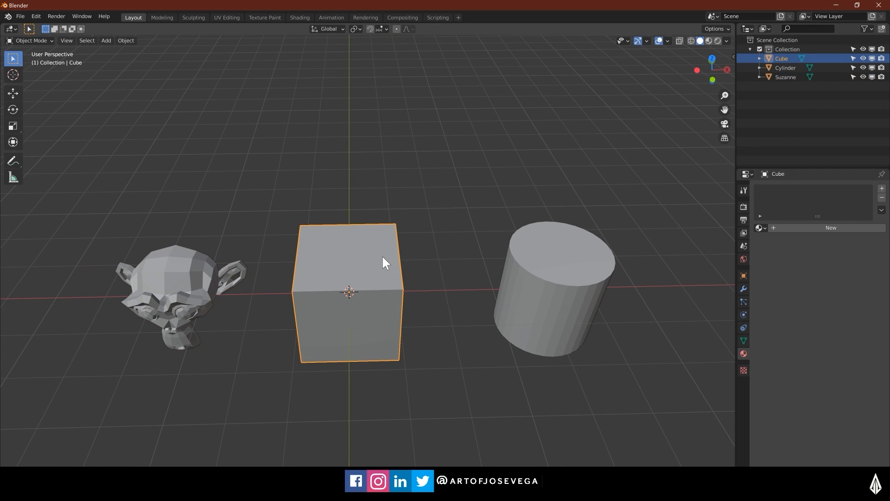
{"action": "middle_click_drag", "start_coordinate": [354, 305], "coordinate": [438, 275]}
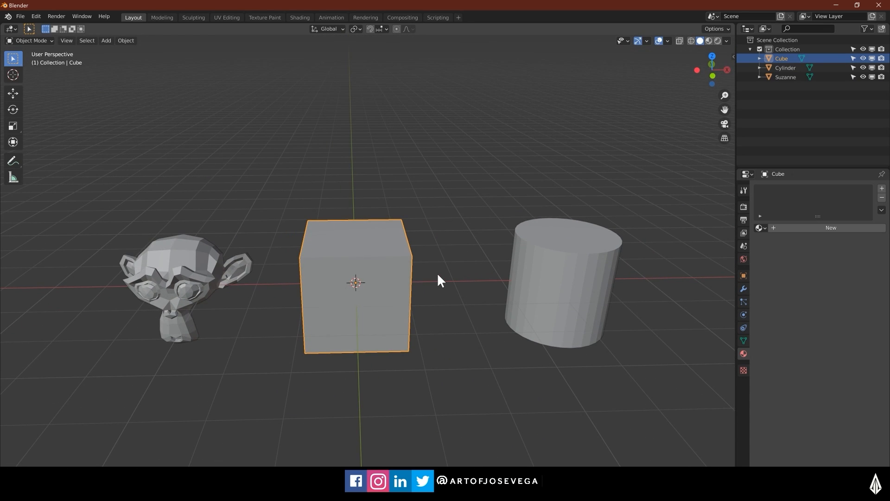
Step: Try to scale, rotate and move the whole cube in Object Mode
{"action": "key", "text": "r"}
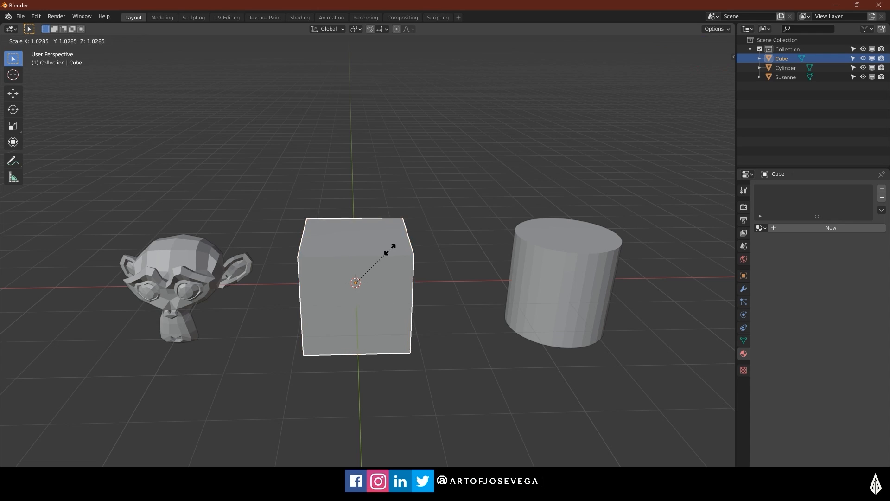
{"action": "key", "text": "Escape"}
{"action": "key", "text": "r"}
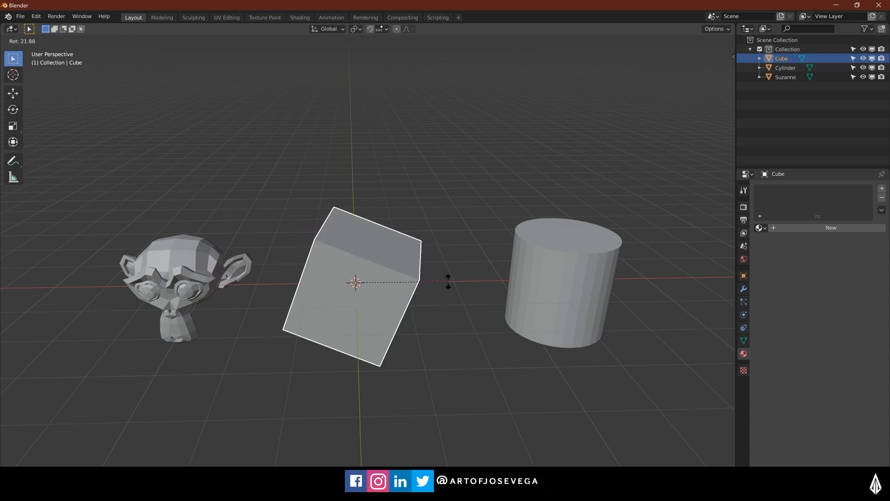
{"action": "key", "text": "Escape"}
{"action": "key", "text": "g"}
{"action": "key", "text": "Escape"}
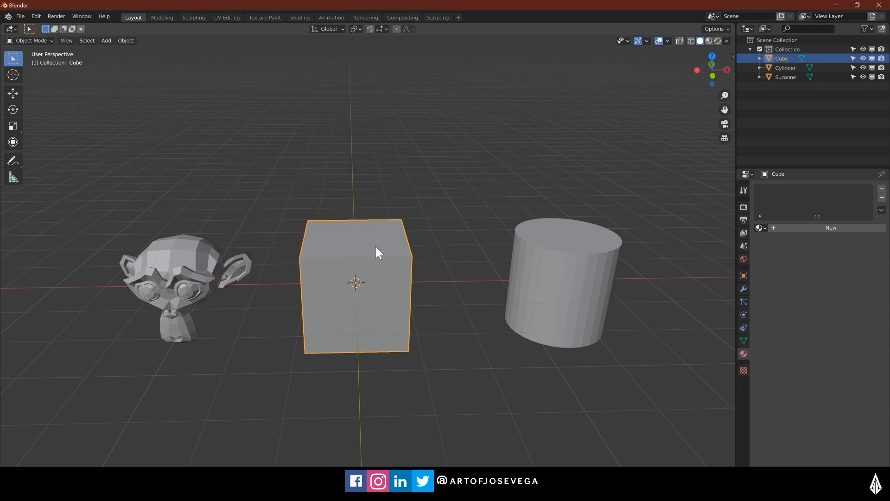
Step: Delete the monkey, and select the cylinder and bring up its delete confirmation
{"action": "left_click", "coordinate": [182, 259]}
{"action": "key", "text": "x"}
{"action": "left_click", "coordinate": [198, 255]}
{"action": "left_click", "coordinate": [540, 242]}
{"action": "key", "text": "x"}
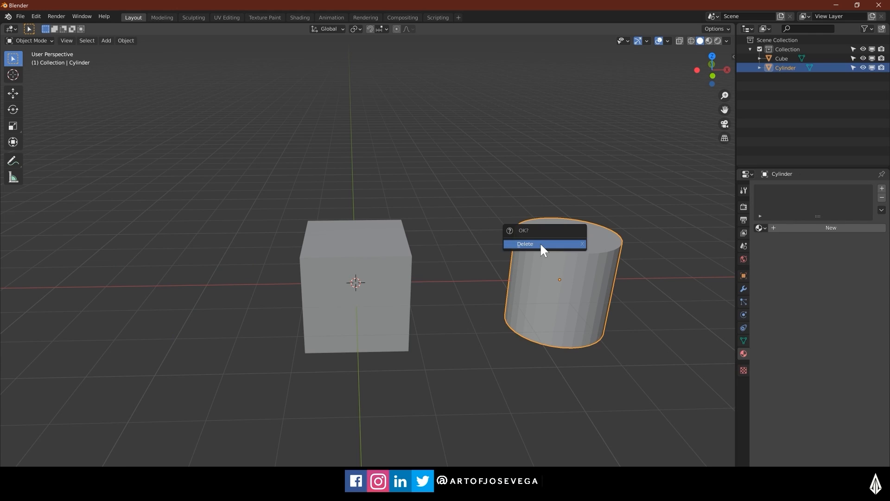
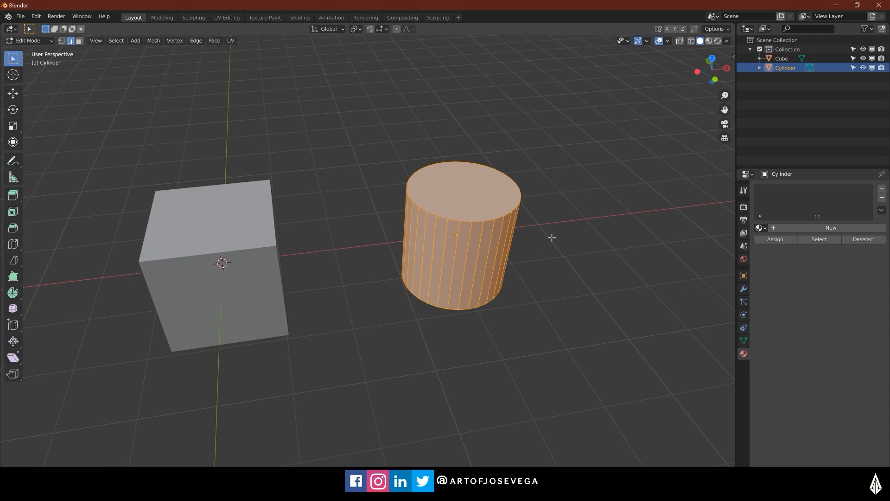
Step: Frame the cylinder and try a loop cut around its side with varying numbers of horizontal cuts
{"action": "key", "text": "KP_Decimal"}
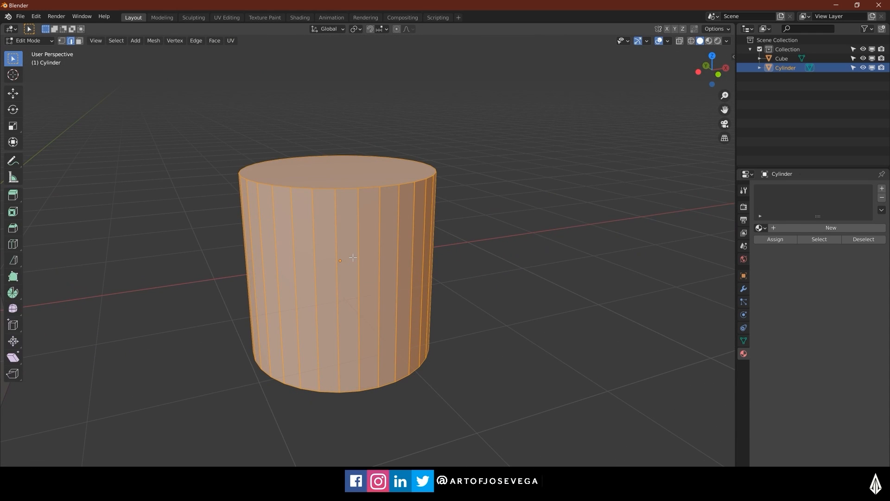
{"action": "key", "text": "ctrl+r"}
{"action": "scroll", "coordinate": [363, 300], "scroll_direction": "up", "scroll_amount": 2}
{"action": "scroll", "coordinate": [363, 299], "scroll_direction": "up", "scroll_amount": 4}
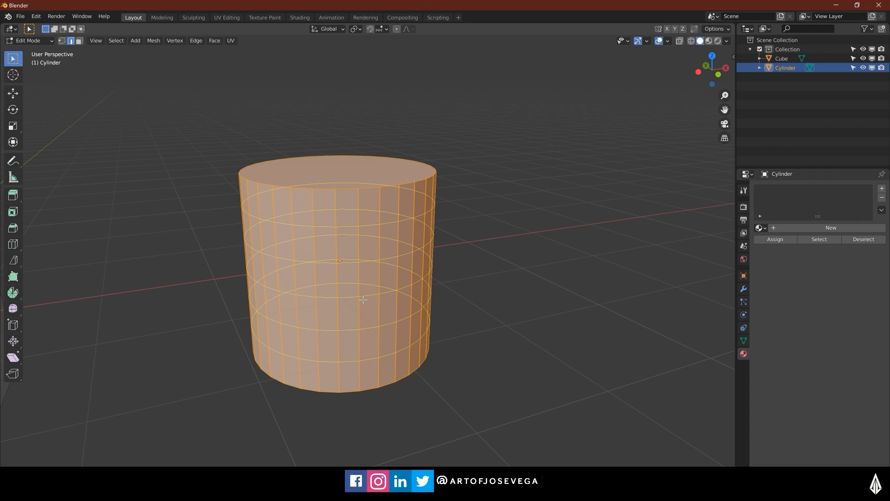
{"action": "scroll", "coordinate": [361, 298], "scroll_direction": "down", "scroll_amount": 6}
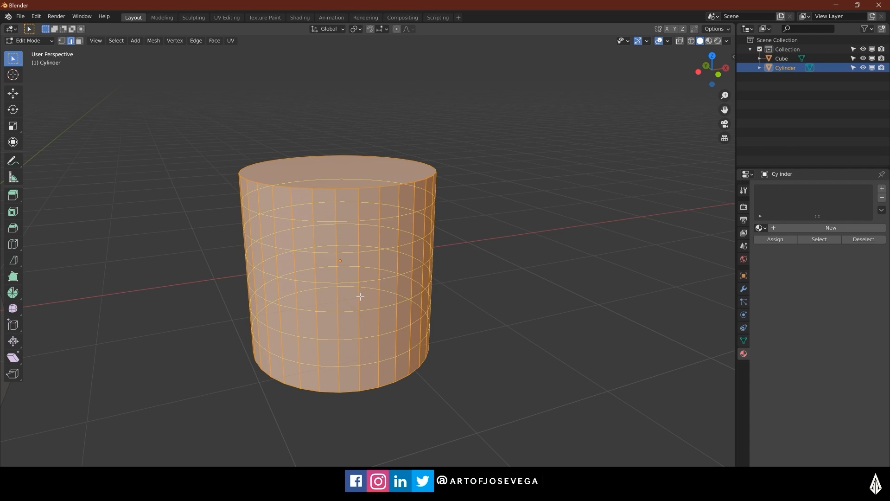
{"action": "scroll", "coordinate": [361, 297], "scroll_direction": "up", "scroll_amount": 6}
{"action": "scroll", "coordinate": [360, 296], "scroll_direction": "down", "scroll_amount": 5}
{"action": "scroll", "coordinate": [361, 296], "scroll_direction": "up", "scroll_amount": 5}
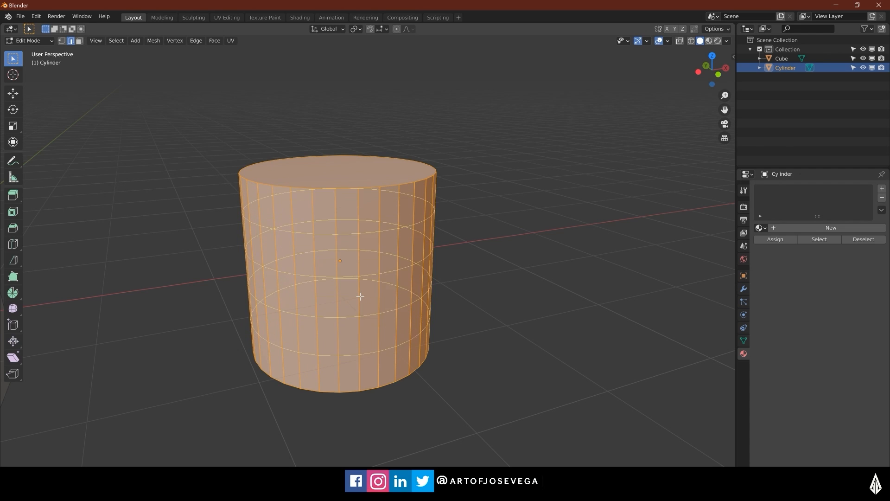
{"action": "scroll", "coordinate": [361, 296], "scroll_direction": "down", "scroll_amount": 4}
{"action": "right_click", "coordinate": [361, 296]}
Step: Try a single horizontal loop cut around the cylinder and slide it toward the top
{"action": "middle_click_drag", "start_coordinate": [361, 296], "coordinate": [465, 327]}
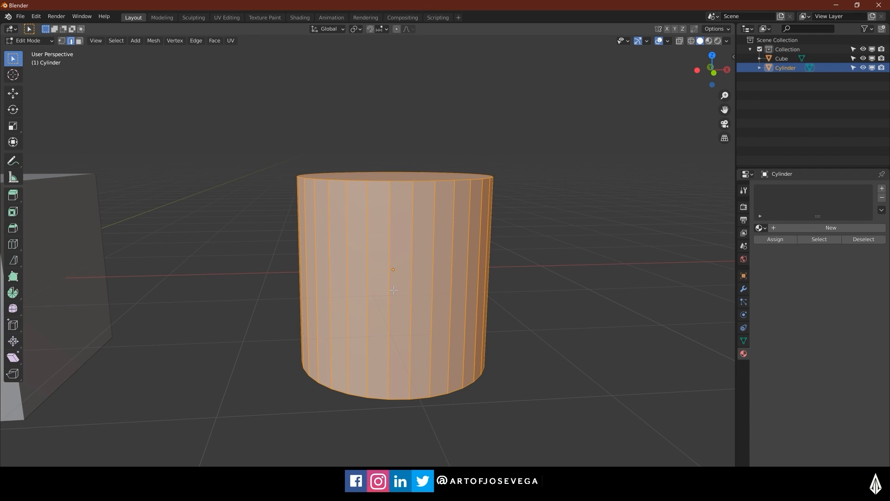
{"action": "key", "text": "ctrl+r"}
{"action": "left_click", "coordinate": [398, 288]}
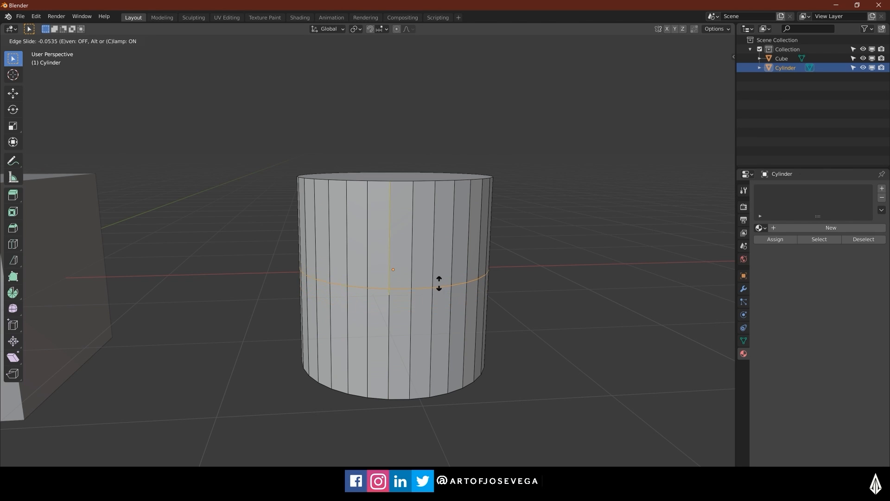
{"action": "left_click", "coordinate": [442, 219]}
{"action": "middle_click_drag", "start_coordinate": [440, 241], "coordinate": [393, 273]}
{"action": "key", "text": "a"}
Step: Add one loop cut just below the cylinder's top rim and another just above its bottom rim
{"action": "key", "text": "ctrl+r"}
{"action": "left_click", "coordinate": [399, 314]}
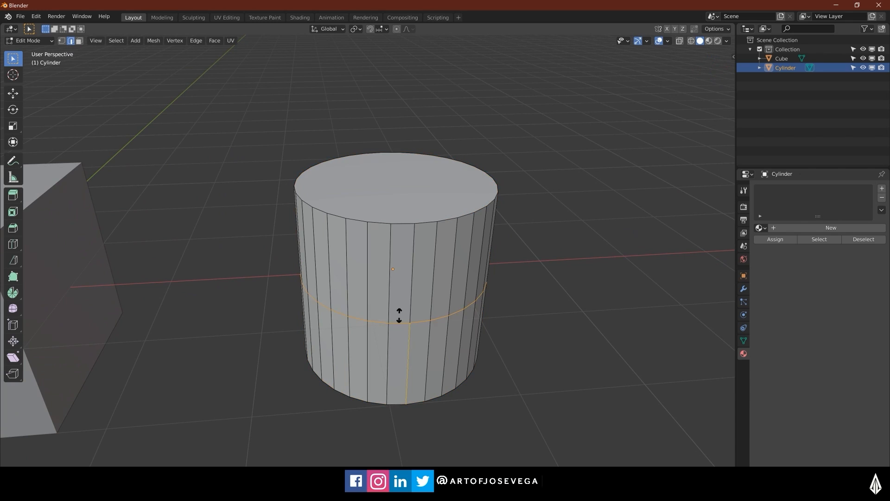
{"action": "left_click", "coordinate": [415, 229]}
{"action": "middle_click_drag", "start_coordinate": [417, 264], "coordinate": [443, 292]}
{"action": "key", "text": "ctrl+r"}
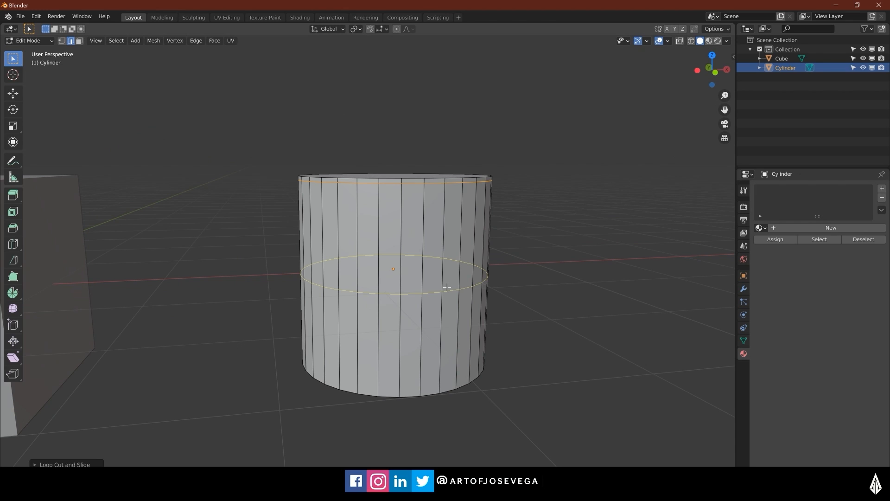
{"action": "left_click", "coordinate": [443, 297]}
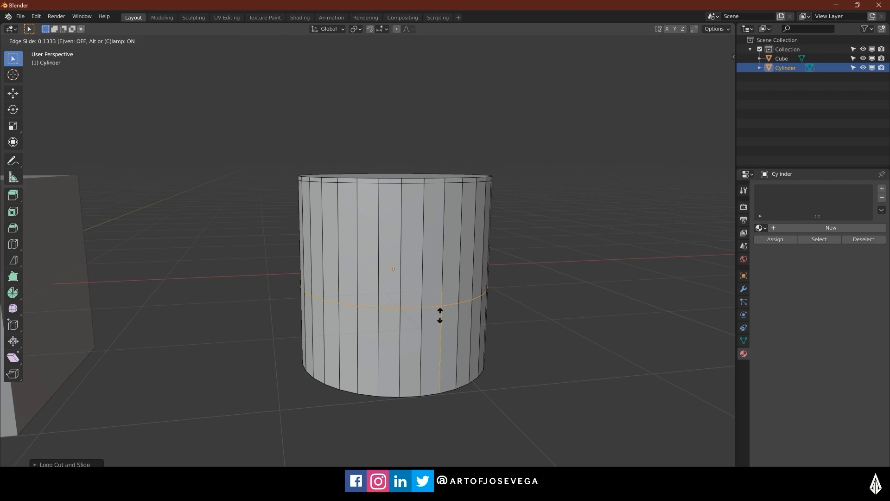
{"action": "left_click", "coordinate": [428, 399]}
Step: Add a loop cut with two horizontal cuts across the middle section of the cylinder
{"action": "middle_click_drag", "start_coordinate": [524, 341], "coordinate": [445, 300]}
{"action": "scroll", "coordinate": [461, 328], "scroll_direction": "up", "scroll_amount": 3}
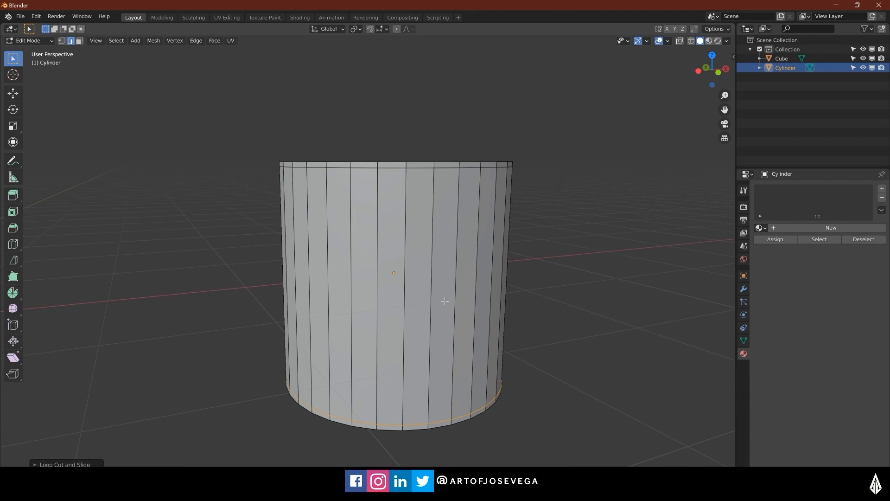
{"action": "key", "text": "ctrl+r"}
{"action": "scroll", "coordinate": [444, 300], "scroll_direction": "up", "scroll_amount": 1}
{"action": "left_click", "coordinate": [444, 301]}
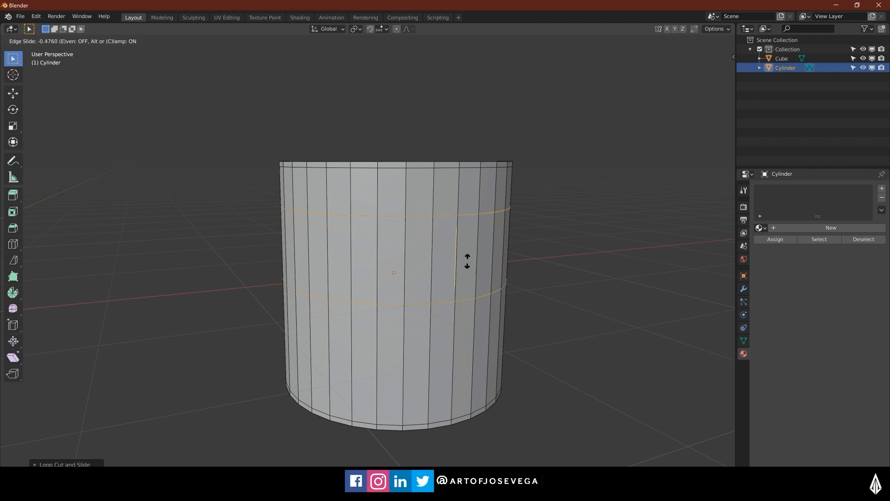
{"action": "left_click", "coordinate": [418, 292]}
Step: Scale the two selected middle loops along the Z axis to spread them toward the cylinder's ends
{"action": "middle_click_drag", "start_coordinate": [420, 305], "coordinate": [460, 345]}
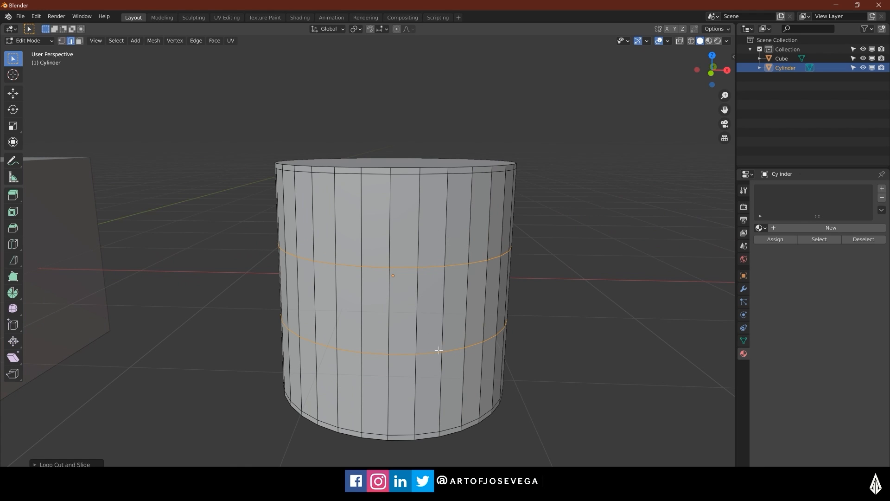
{"action": "middle_click_drag", "start_coordinate": [440, 288], "coordinate": [470, 277]}
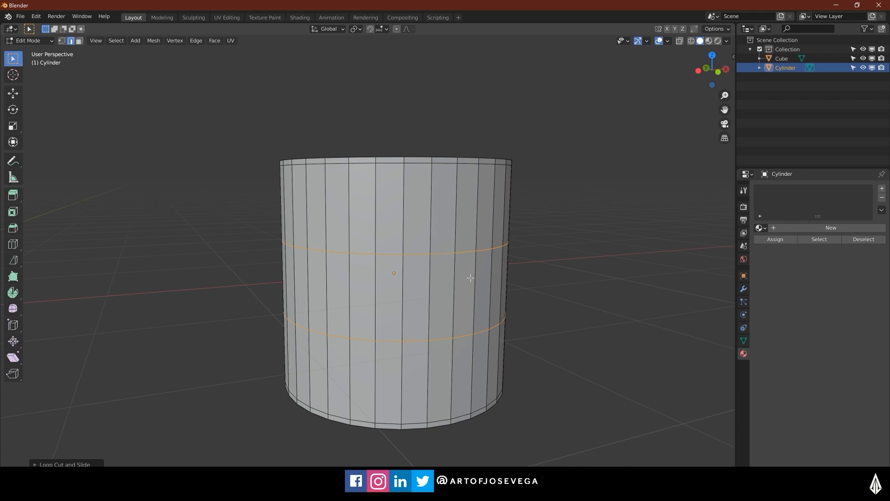
{"action": "key", "text": "s"}
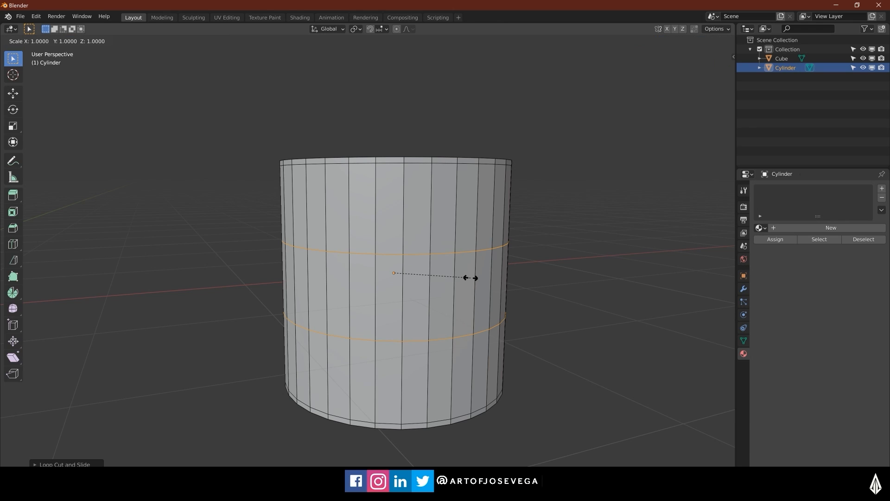
{"action": "key", "text": "z"}
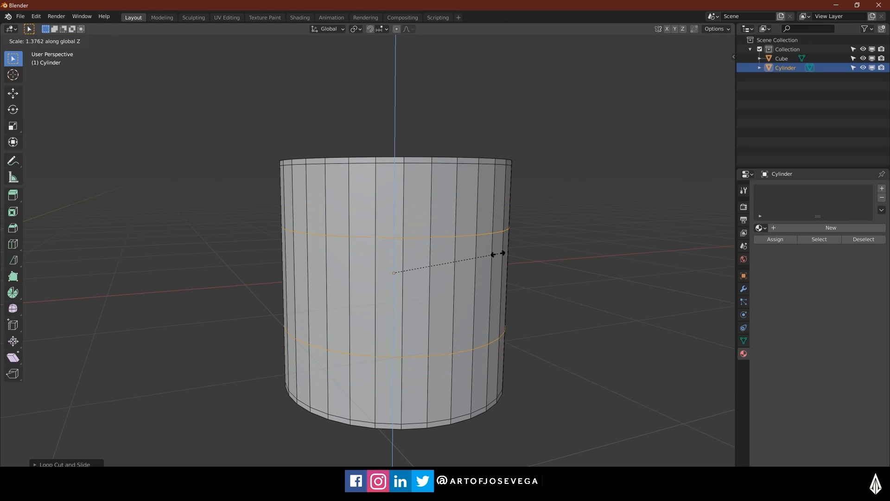
{"action": "left_click", "coordinate": [542, 263]}
Step: Deselect the edge loops and return the cylinder to Object Mode
{"action": "scroll", "coordinate": [548, 264], "scroll_direction": "down", "scroll_amount": 4}
{"action": "scroll", "coordinate": [493, 249], "scroll_direction": "up", "scroll_amount": 3}
{"action": "middle_click_drag", "start_coordinate": [462, 254], "coordinate": [546, 171]}
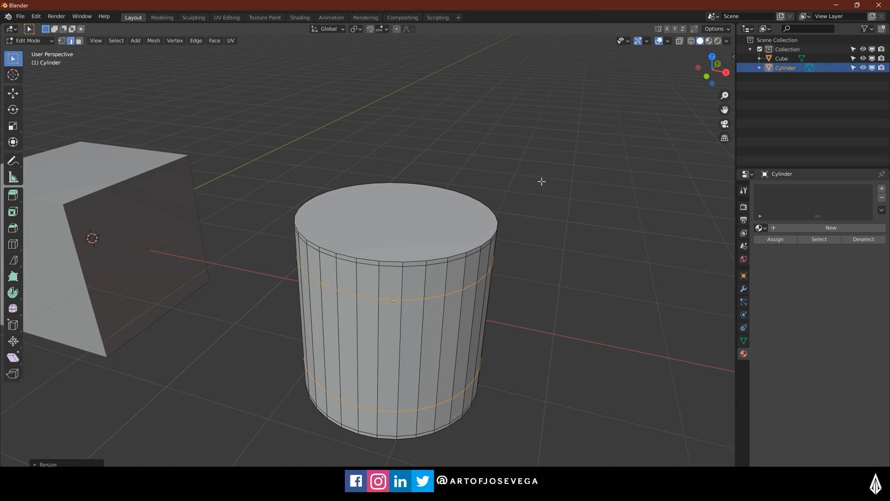
{"action": "key", "text": "ctrl+KP_3"}
{"action": "middle_click_drag", "start_coordinate": [502, 226], "coordinate": [422, 271]}
{"action": "middle_click_drag", "start_coordinate": [472, 252], "coordinate": [300, 237]}
{"action": "left_click", "coordinate": [306, 248]}
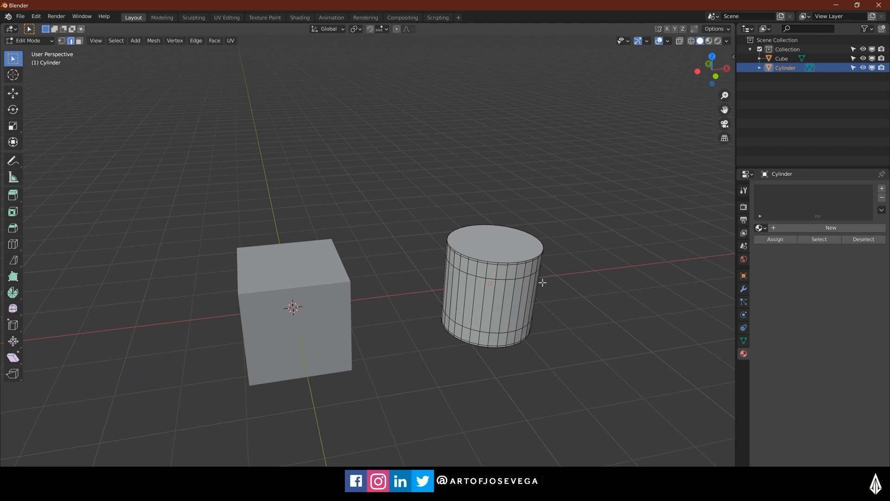
{"action": "key", "text": "ctrl+Tab"}
{"action": "left_click", "coordinate": [457, 282]}
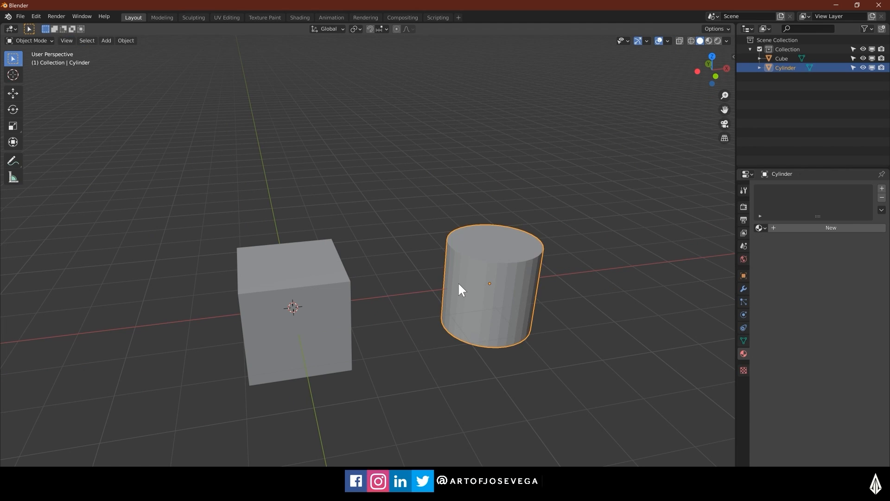
Step: Delete the cube from the scene
{"action": "left_click", "coordinate": [281, 289]}
{"action": "key", "text": "x"}
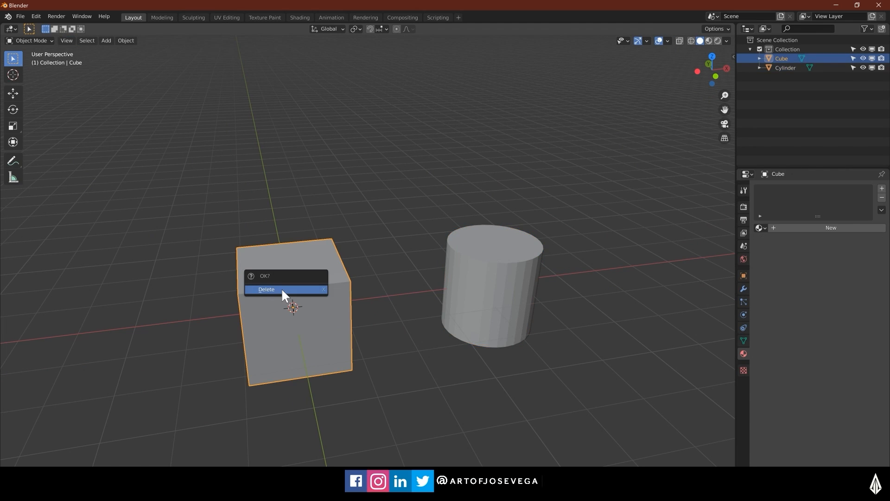
{"action": "left_click", "coordinate": [281, 288]}
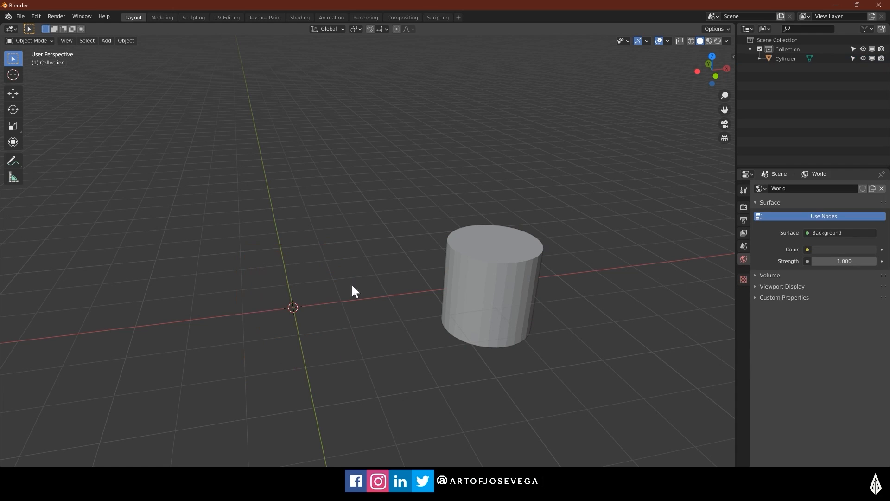
Step: Snap the cylinder to the 3D cursor at the world origin with Selection to Cursor
{"action": "left_click", "coordinate": [498, 268]}
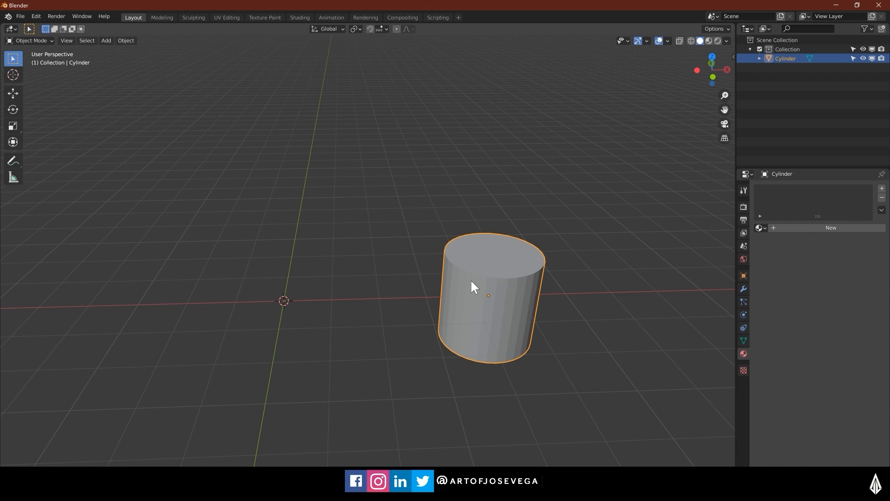
{"action": "key", "text": "shift+s"}
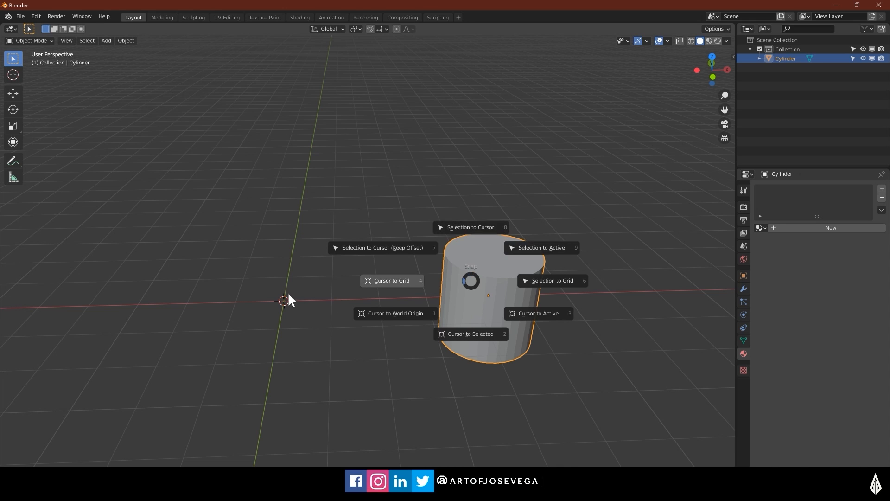
{"action": "left_click", "coordinate": [465, 226]}
Step: Select the centred cylinder and switch it to Edit Mode
{"action": "middle_click_drag", "start_coordinate": [344, 287], "coordinate": [405, 268], "text": "shift"}
{"action": "left_click", "coordinate": [470, 258]}
{"action": "scroll", "coordinate": [432, 267], "scroll_direction": "up", "scroll_amount": 3}
{"action": "left_click", "coordinate": [406, 268]}
{"action": "middle_click_drag", "start_coordinate": [474, 277], "coordinate": [402, 247]}
{"action": "key", "text": "ctrl+Tab"}
{"action": "left_click", "coordinate": [480, 253]}
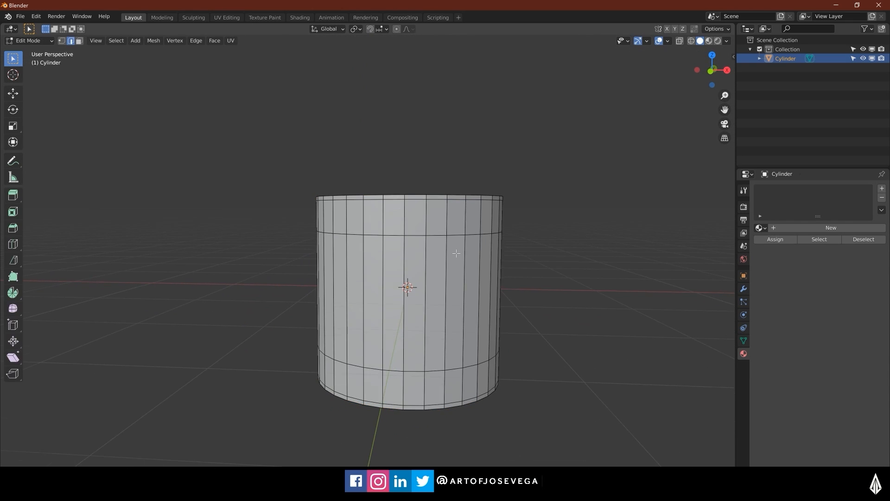
Step: Look at the cylinder in Front Orthographic view, centred and close up
{"action": "middle_click_drag", "start_coordinate": [565, 149], "coordinate": [557, 193]}
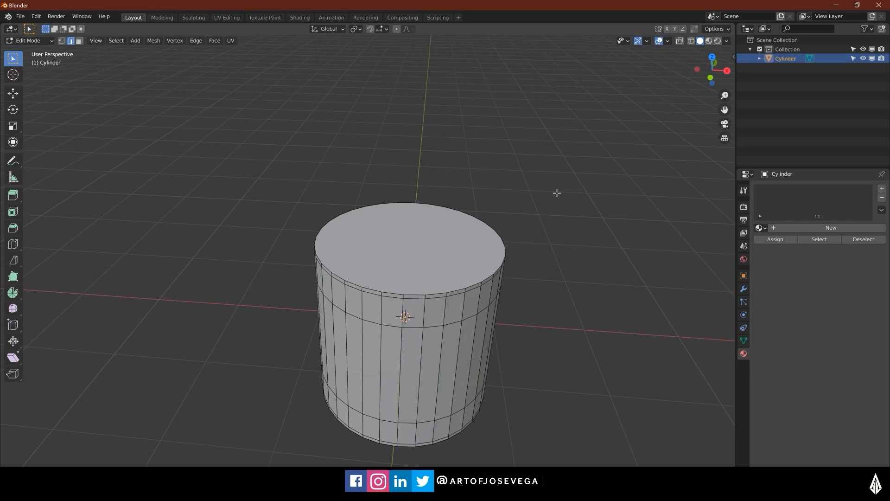
{"action": "left_click", "coordinate": [710, 77]}
{"action": "middle_click_drag", "start_coordinate": [477, 240], "coordinate": [446, 253], "text": "shift"}
{"action": "scroll", "coordinate": [423, 258], "scroll_direction": "up", "scroll_amount": 1}
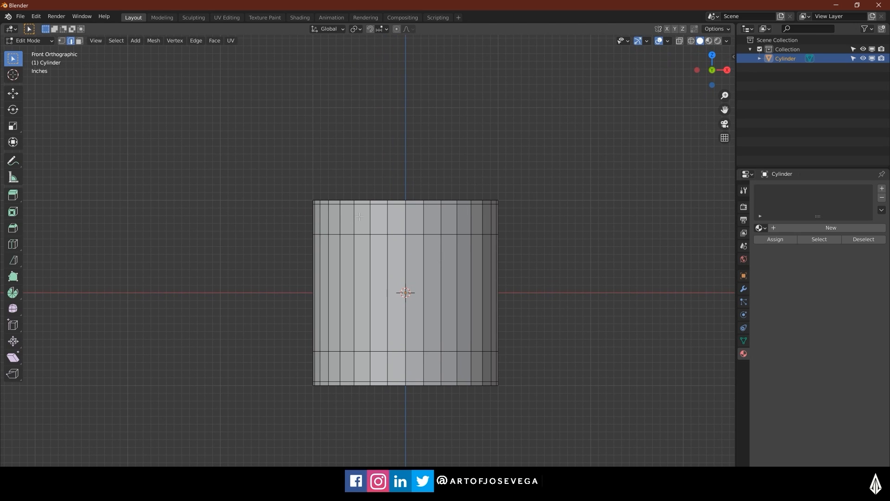
{"action": "middle_click_drag", "start_coordinate": [457, 295], "coordinate": [465, 256], "text": "shift"}
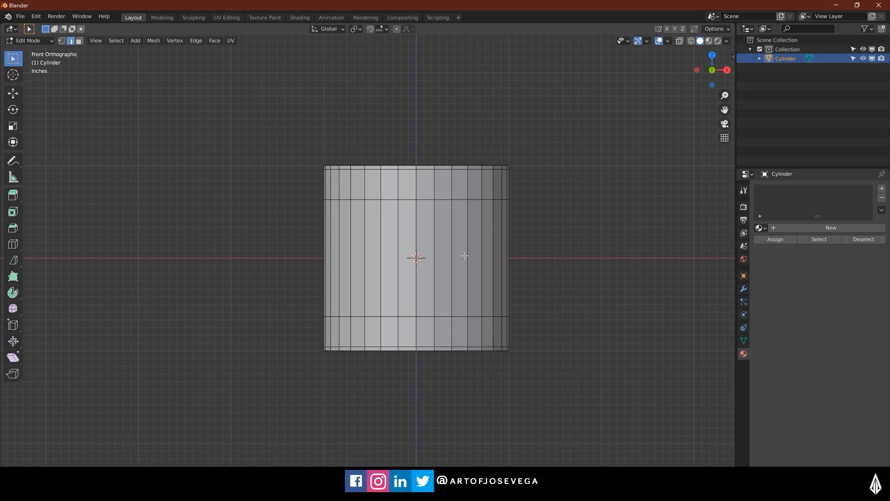
{"action": "scroll", "coordinate": [465, 257], "scroll_direction": "up", "scroll_amount": 2}
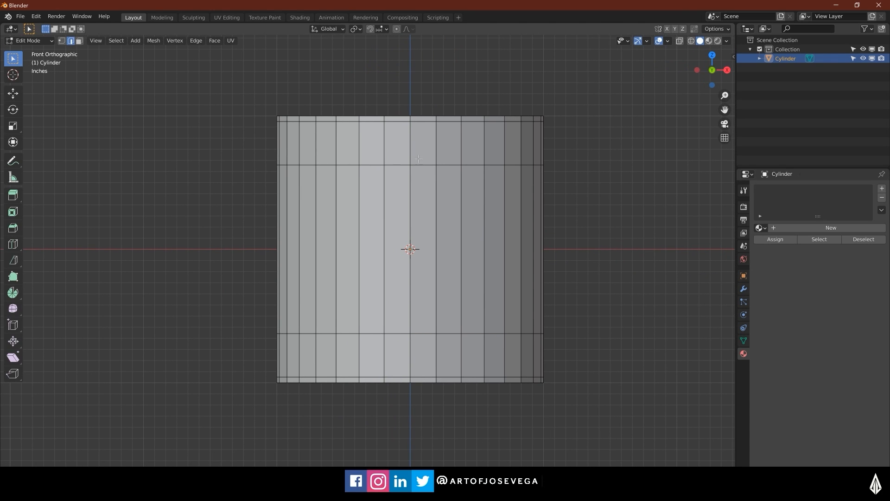
Step: Switch to face selection and box-select the visible upper and lower bands of the cylinder's side faces from the front
{"action": "middle_click_drag", "start_coordinate": [440, 183], "coordinate": [437, 185], "text": "shift"}
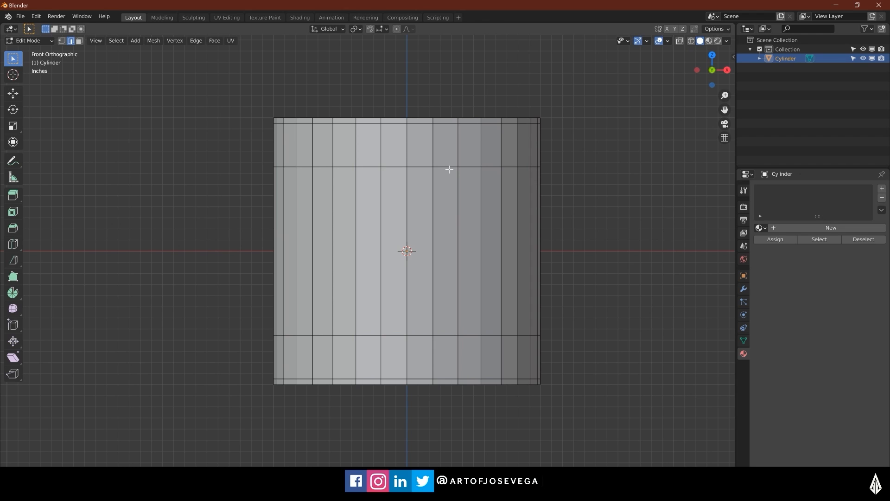
{"action": "key", "text": "3"}
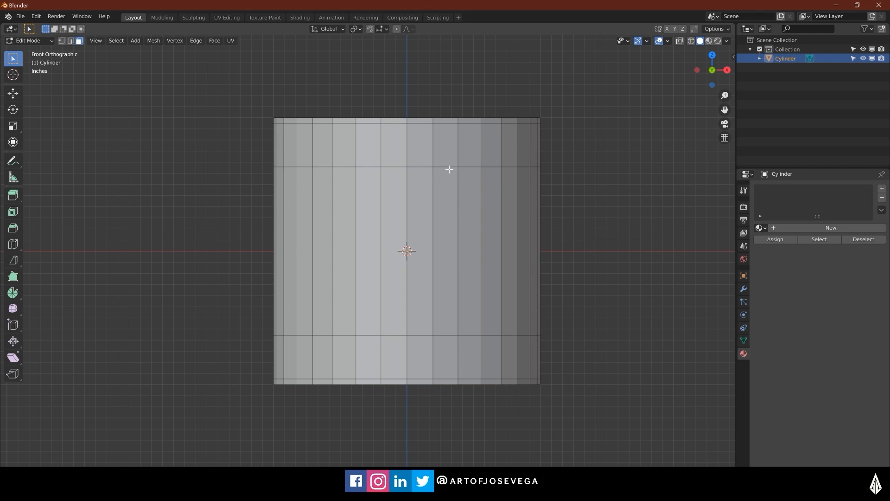
{"action": "left_click", "coordinate": [403, 145]}
{"action": "left_click", "coordinate": [415, 145]}
{"action": "left_click_drag", "start_coordinate": [223, 136], "coordinate": [605, 156], "text": "shift"}
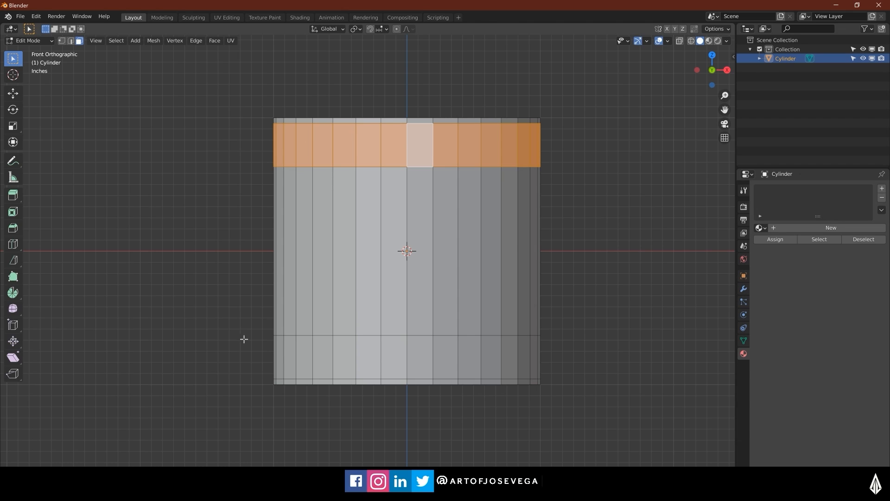
{"action": "left_click_drag", "start_coordinate": [235, 349], "coordinate": [710, 381], "text": "shift"}
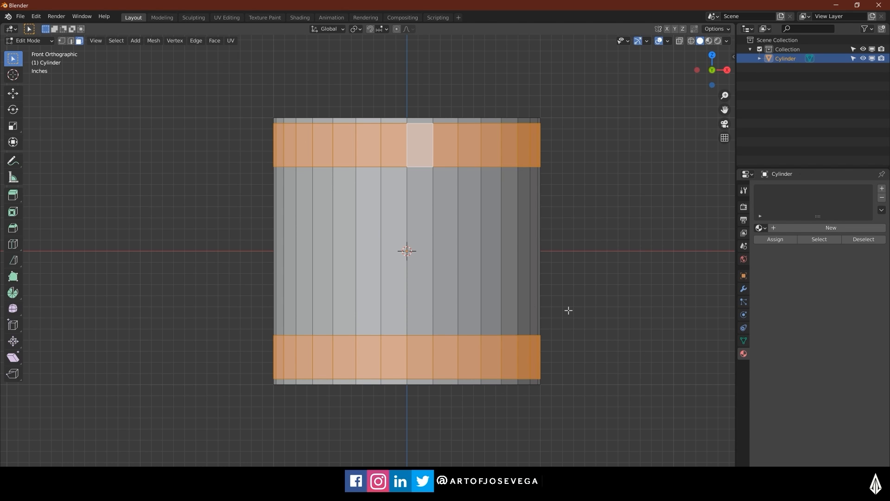
Step: Extrude the selected upper and lower face bands outward with Extrude Along Normals and inspect the result around the cylinder
{"action": "left_click", "coordinate": [11, 193]}
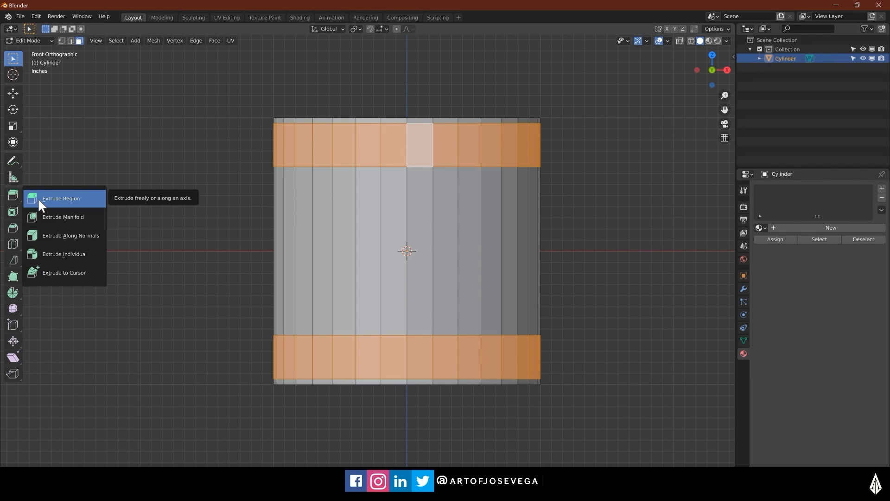
{"action": "left_click", "coordinate": [49, 239]}
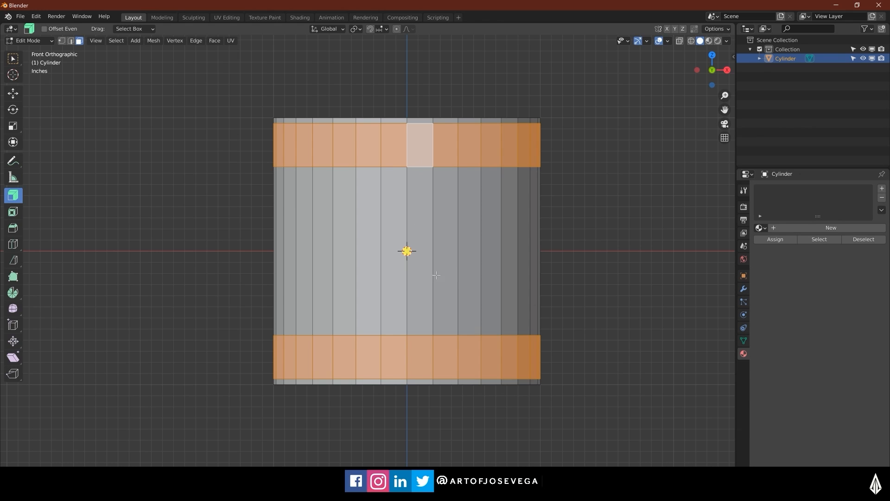
{"action": "left_click_drag", "start_coordinate": [410, 251], "coordinate": [413, 239]}
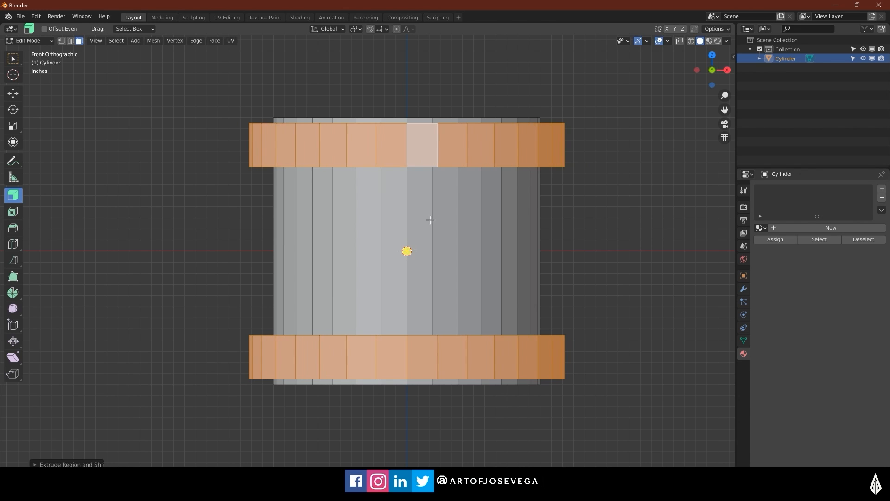
{"action": "middle_click_drag", "start_coordinate": [520, 182], "coordinate": [424, 219]}
{"action": "middle_click_drag", "start_coordinate": [382, 250], "coordinate": [301, 183]}
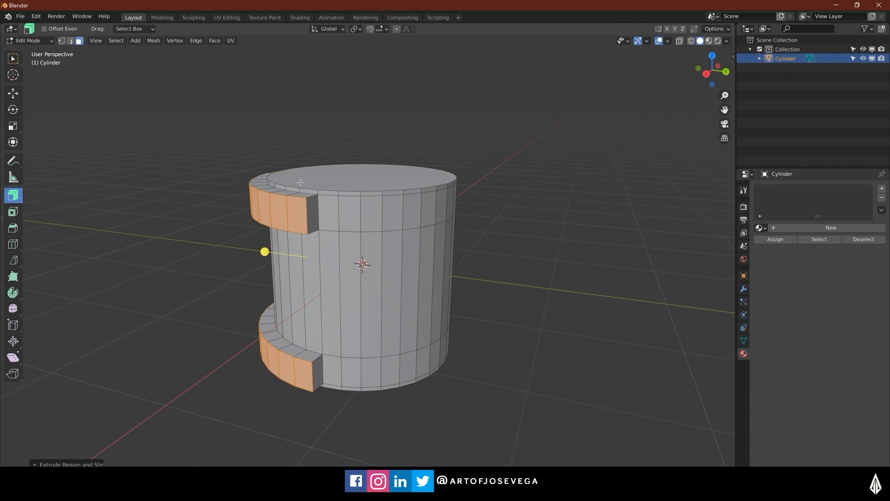
{"action": "middle_click_drag", "start_coordinate": [310, 233], "coordinate": [289, 275]}
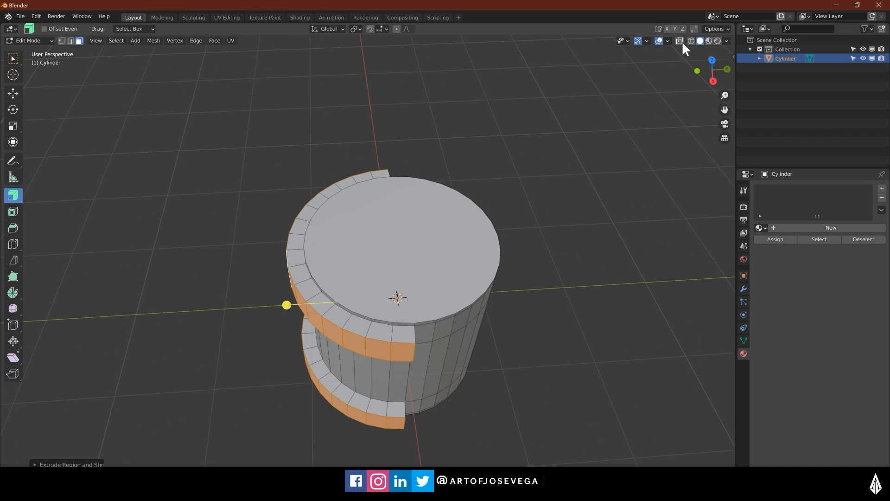
{"action": "middle_click_drag", "start_coordinate": [447, 219], "coordinate": [461, 211]}
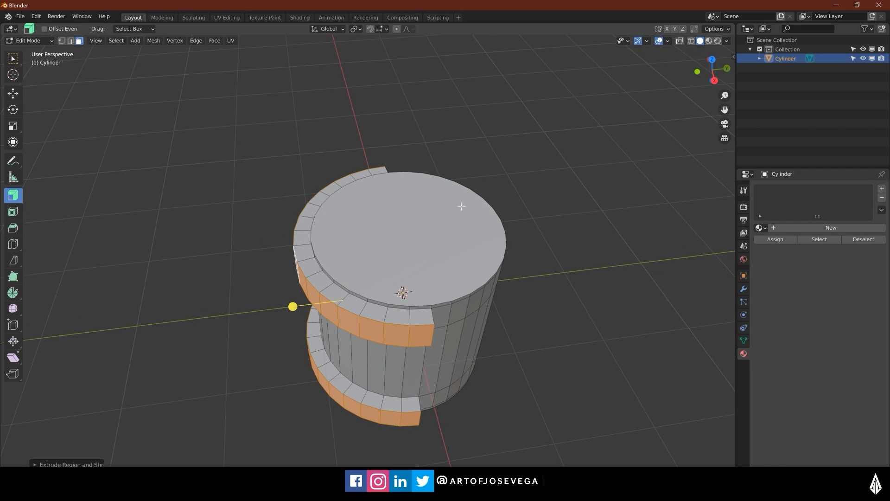
Step: Undo the extrusion and the face band selections, and return to the selection tool
{"action": "key", "text": "ctrl+z"}
{"action": "key", "text": "ctrl+z"}
{"action": "key", "text": "ctrl+z"}
{"action": "middle_click_drag", "start_coordinate": [433, 219], "coordinate": [501, 189]}
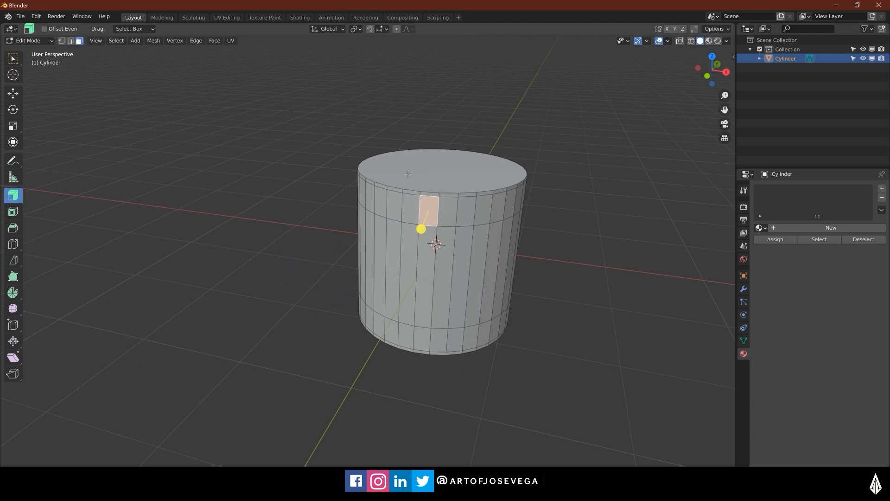
{"action": "left_click", "coordinate": [14, 58]}
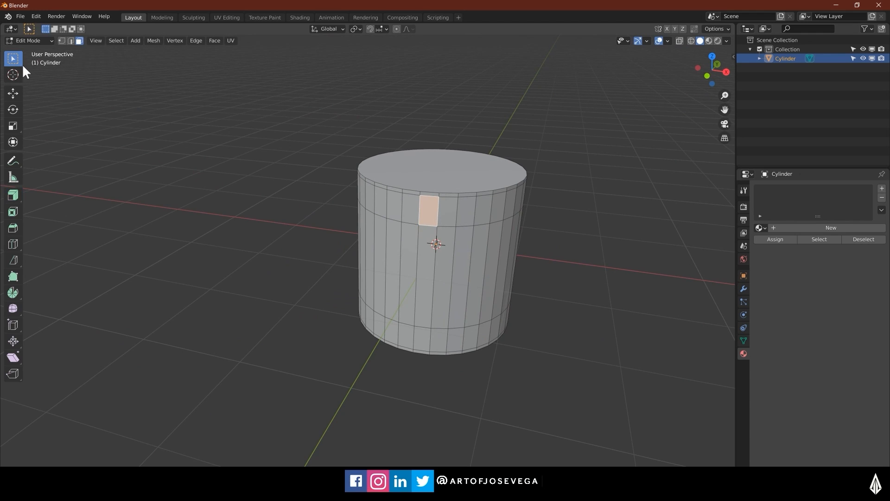
Step: Enable X-ray display for the cylinder in Front Orthographic view
{"action": "left_click", "coordinate": [705, 75]}
{"action": "scroll", "coordinate": [437, 224], "scroll_direction": "up", "scroll_amount": 2}
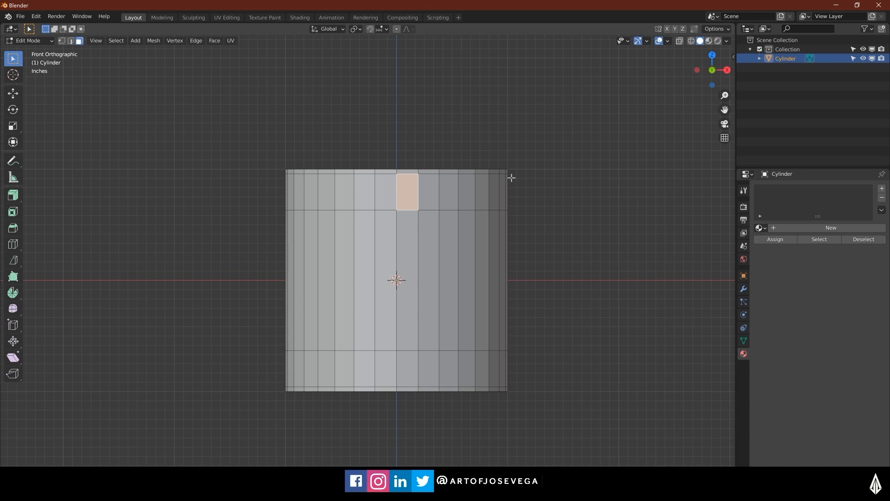
{"action": "key", "text": "alt+z"}
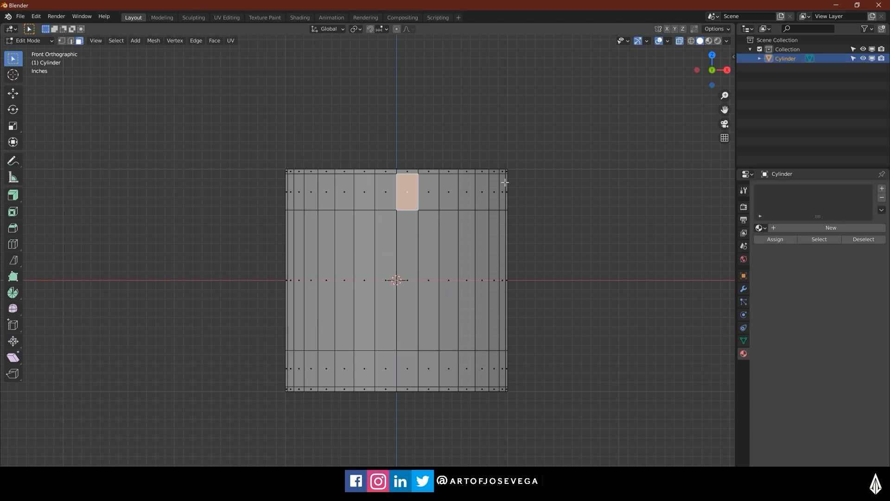
{"action": "left_click", "coordinate": [677, 41]}
{"action": "left_click", "coordinate": [680, 40]}
Step: Try box-selecting the upper face band through the cylinder, and clear the selection
{"action": "scroll", "coordinate": [327, 197], "scroll_direction": "up", "scroll_amount": 2}
{"action": "left_click_drag", "start_coordinate": [215, 151], "coordinate": [571, 177], "text": "shift"}
{"action": "middle_click_drag", "start_coordinate": [570, 176], "coordinate": [548, 206]}
{"action": "key", "text": "alt+a"}
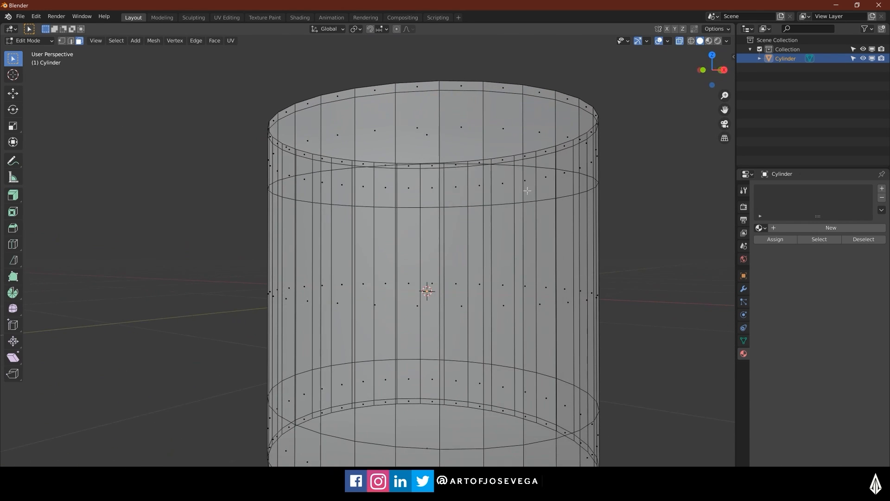
Step: Box-select the complete upper and lower bands of side faces through the cylinder in Front Orthographic view
{"action": "left_click", "coordinate": [703, 71]}
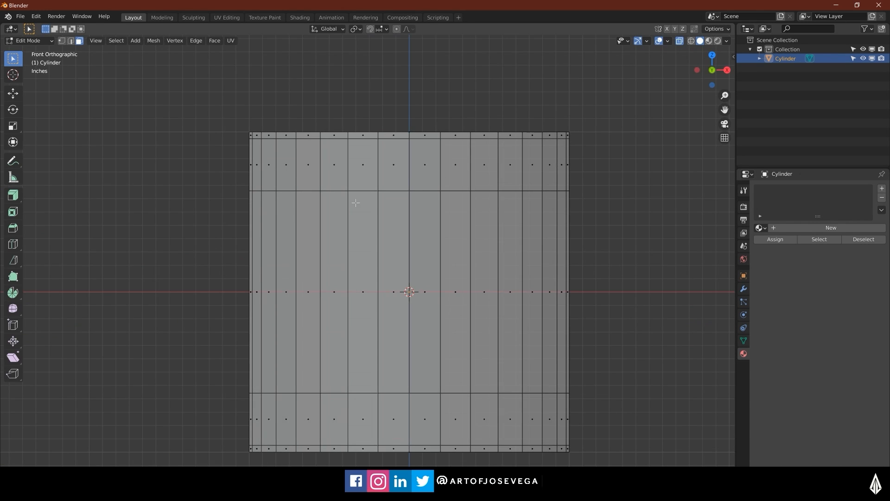
{"action": "left_click_drag", "start_coordinate": [252, 154], "coordinate": [621, 180]}
{"action": "left_click_drag", "start_coordinate": [238, 409], "coordinate": [646, 427]}
{"action": "middle_click_drag", "start_coordinate": [646, 426], "coordinate": [615, 397], "text": "shift"}
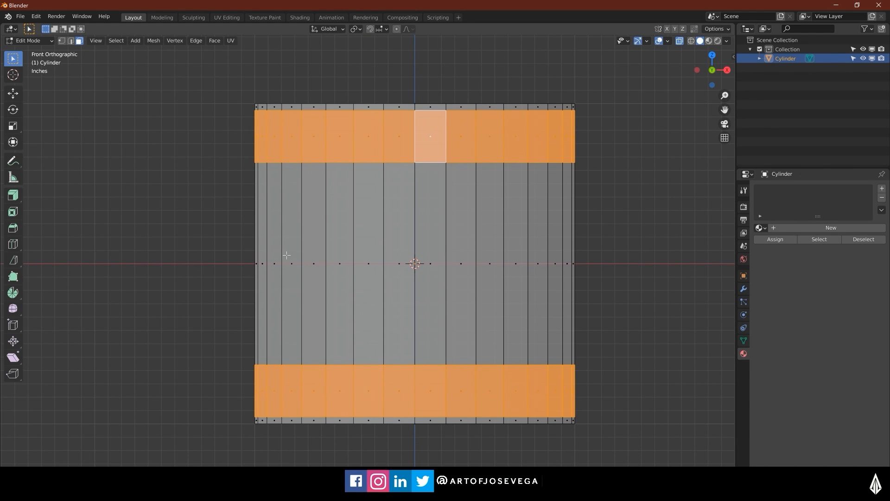
Step: Extrude both selected face bands outward along their normals to form rims around the cylinder
{"action": "left_click", "coordinate": [13, 196]}
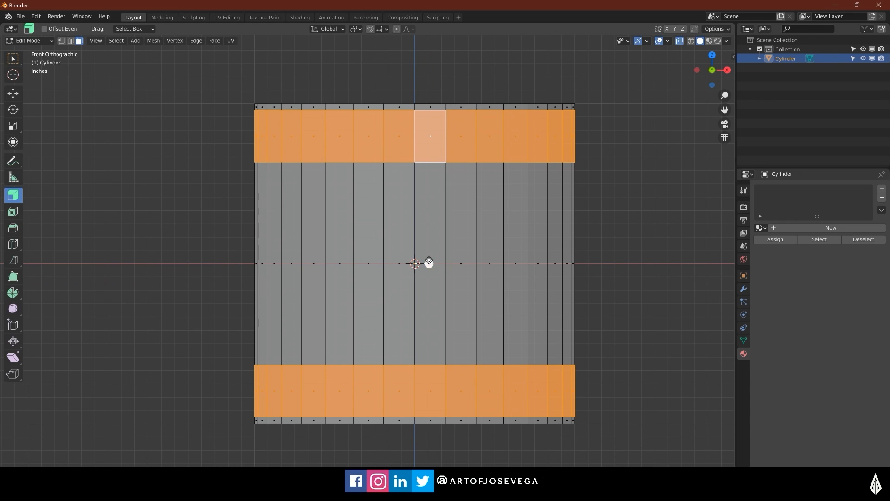
{"action": "mouse_move", "coordinate": [429, 262]}
{"action": "left_mouse_down"}
{"action": "mouse_move", "coordinate": [427, 252]}
{"action": "mouse_move", "coordinate": [430, 260]}
{"action": "left_mouse_up"}
{"action": "scroll", "coordinate": [421, 239], "scroll_direction": "down", "scroll_amount": 4}
{"action": "scroll", "coordinate": [443, 260], "scroll_direction": "up", "scroll_amount": 3}
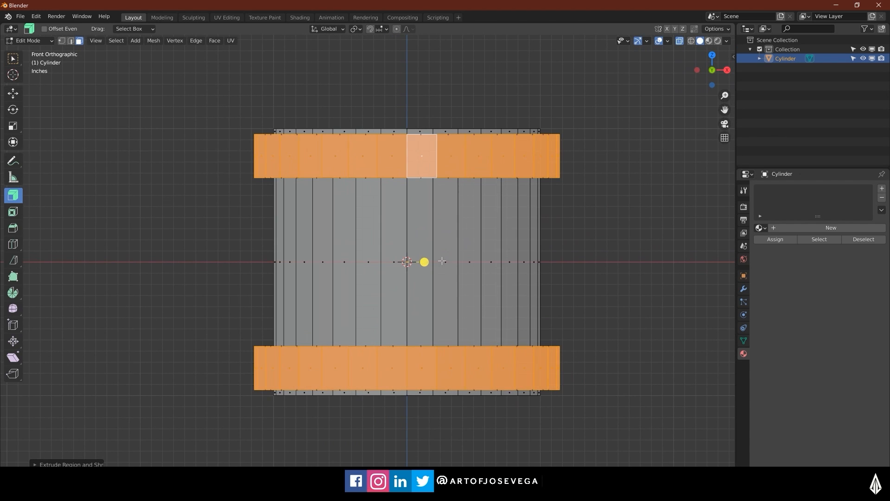
Step: Turn off X-ray and examine the extruded rims from several angles in Object Mode
{"action": "key", "text": "Tab"}
{"action": "left_click", "coordinate": [584, 240]}
{"action": "middle_click_drag", "start_coordinate": [591, 237], "coordinate": [511, 234]}
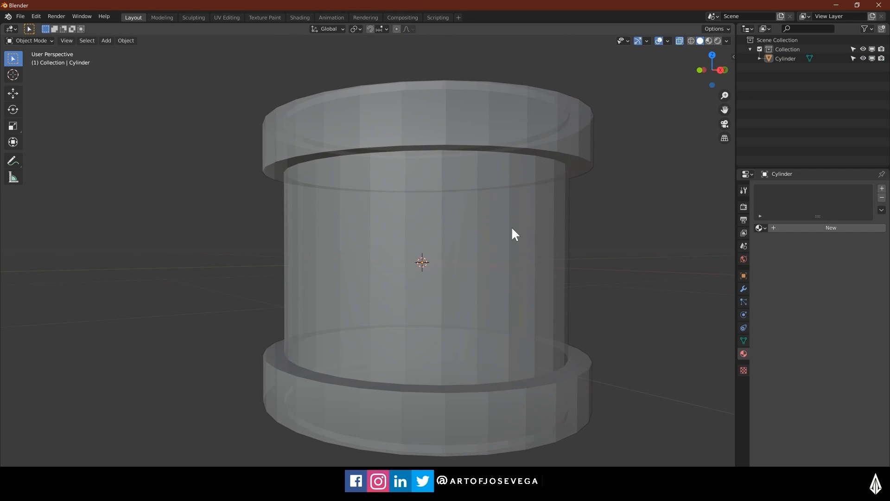
{"action": "scroll", "coordinate": [512, 229], "scroll_direction": "down", "scroll_amount": 4}
{"action": "middle_click_drag", "start_coordinate": [499, 236], "coordinate": [433, 245]}
{"action": "scroll", "coordinate": [373, 279], "scroll_direction": "up", "scroll_amount": 2}
{"action": "scroll", "coordinate": [426, 254], "scroll_direction": "up", "scroll_amount": 3}
{"action": "scroll", "coordinate": [380, 304], "scroll_direction": "down", "scroll_amount": 2}
{"action": "middle_click_drag", "start_coordinate": [380, 304], "coordinate": [379, 265]}
{"action": "scroll", "coordinate": [402, 280], "scroll_direction": "down", "scroll_amount": 2}
{"action": "scroll", "coordinate": [435, 308], "scroll_direction": "up", "scroll_amount": 3}
{"action": "middle_click_drag", "start_coordinate": [436, 309], "coordinate": [422, 250]}
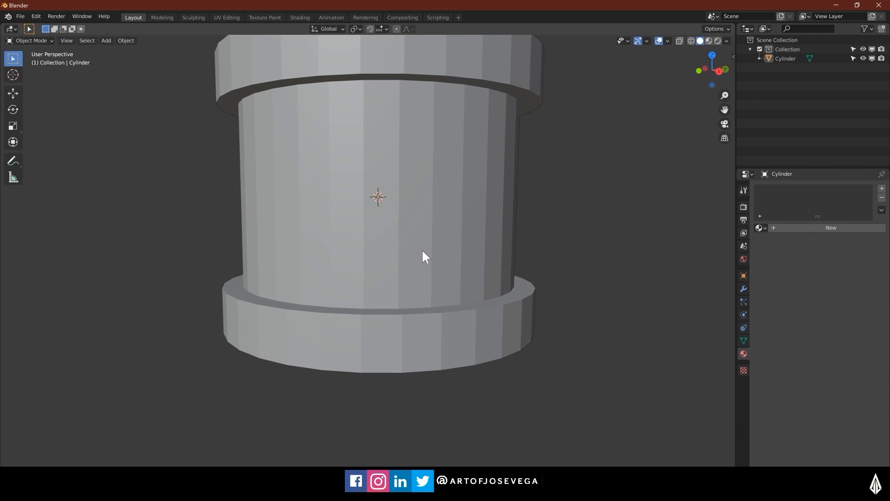
Step: Select the cylinder, return it to Edit Mode and inspect its lower rim close up
{"action": "left_click", "coordinate": [422, 249]}
{"action": "key", "text": "ctrl+Tab"}
{"action": "left_click", "coordinate": [466, 238]}
{"action": "middle_click_drag", "start_coordinate": [500, 235], "coordinate": [451, 263]}
{"action": "scroll", "coordinate": [453, 295], "scroll_direction": "up", "scroll_amount": 2}
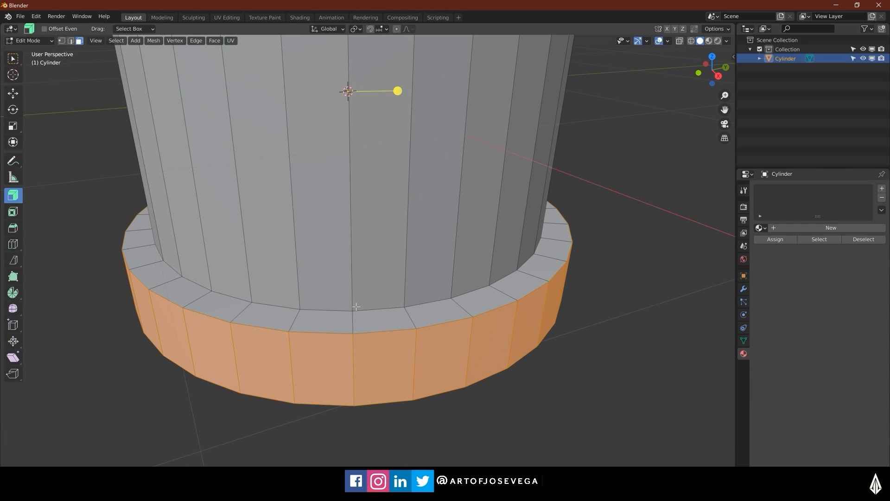
{"action": "middle_click_drag", "start_coordinate": [415, 309], "coordinate": [423, 274]}
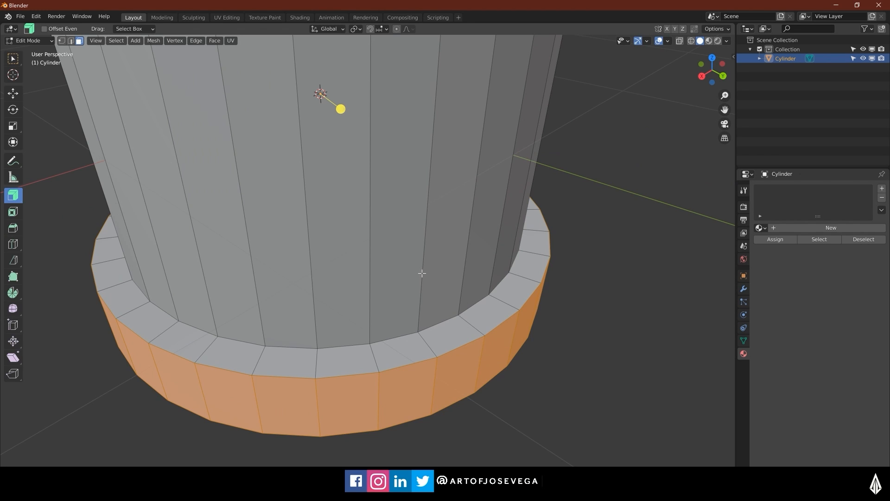
{"action": "middle_click_drag", "start_coordinate": [473, 323], "coordinate": [411, 302]}
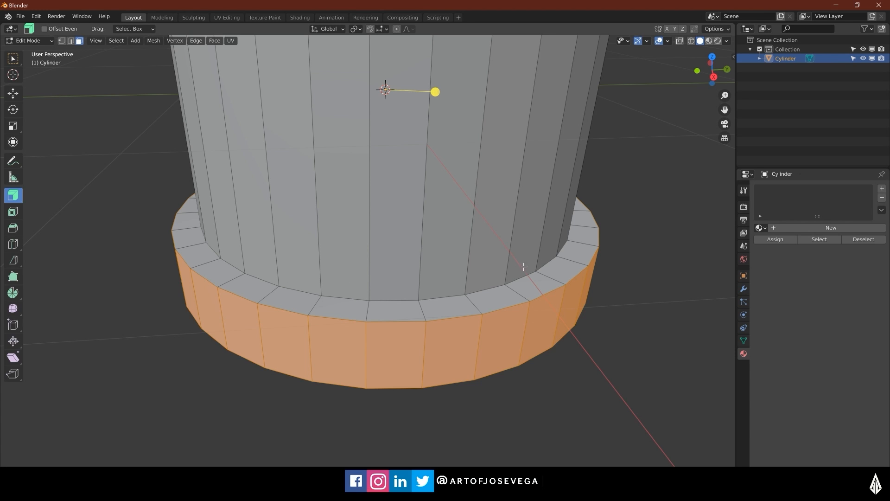
{"action": "middle_click_drag", "start_coordinate": [426, 265], "coordinate": [462, 311]}
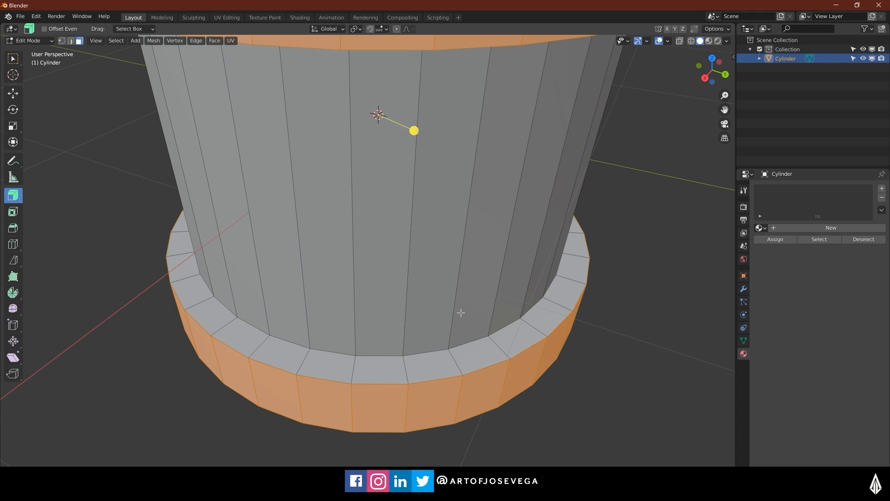
Step: Switch to edge selection and select the edge loop where the cylinder wall meets the lower rim
{"action": "key", "text": "2"}
{"action": "middle_click_drag", "start_coordinate": [441, 345], "coordinate": [402, 327], "text": "shift"}
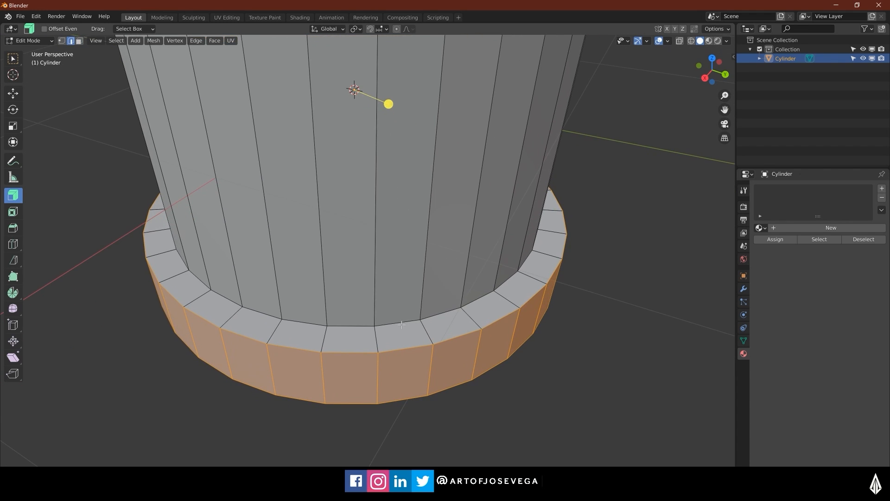
{"action": "left_click", "coordinate": [402, 324]}
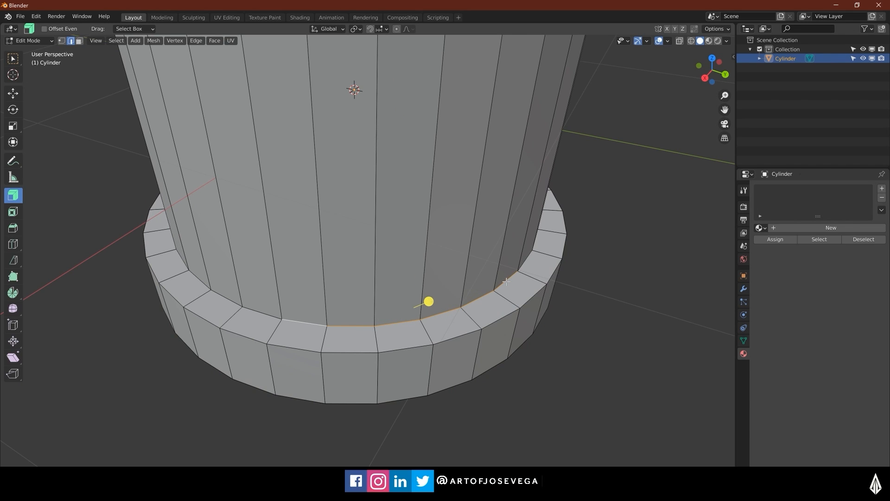
{"action": "middle_click_drag", "start_coordinate": [538, 347], "coordinate": [444, 312]}
{"action": "key", "text": "g"}
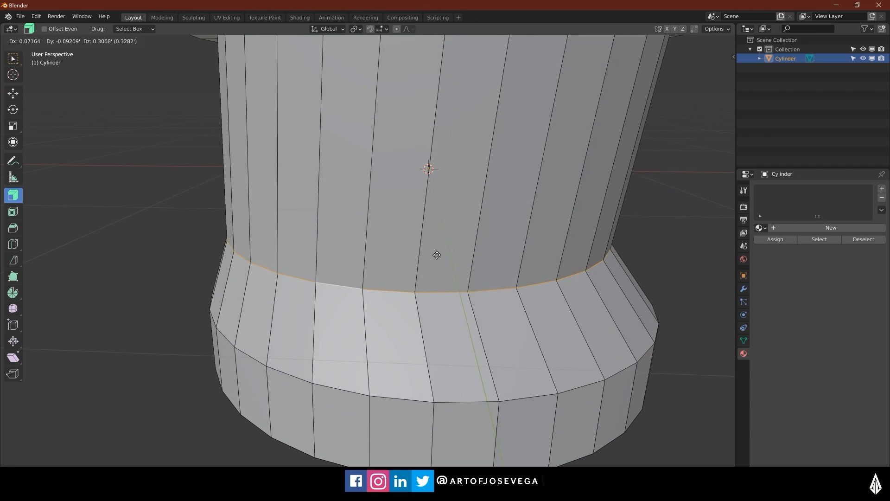
{"action": "right_click", "coordinate": [437, 254]}
Step: Switch to the selection tool and raise the lower rim's inner edge loop about 0.18' along Z to slope the rim
{"action": "scroll", "coordinate": [389, 288], "scroll_direction": "down", "scroll_amount": 3}
{"action": "middle_click_drag", "start_coordinate": [389, 287], "coordinate": [167, 208]}
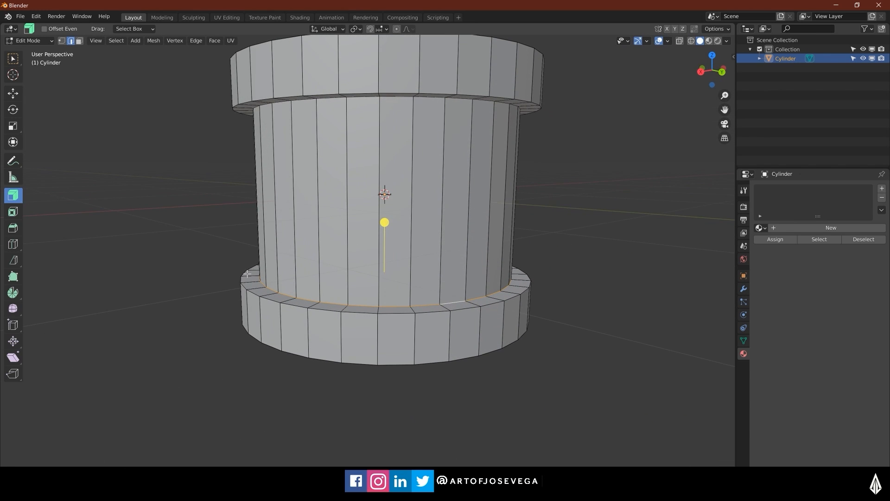
{"action": "left_click", "coordinate": [13, 59]}
{"action": "scroll", "coordinate": [423, 246], "scroll_direction": "up", "scroll_amount": 4}
{"action": "middle_click_drag", "start_coordinate": [422, 246], "coordinate": [424, 261]}
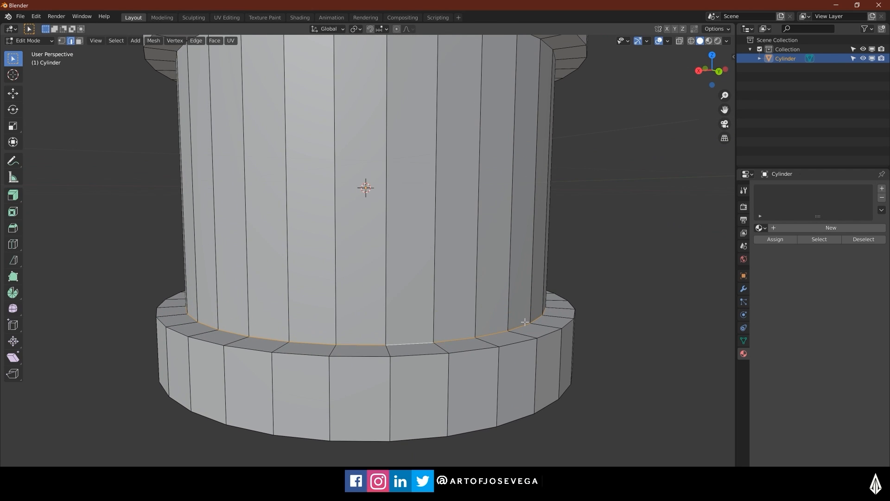
{"action": "key", "text": "g"}
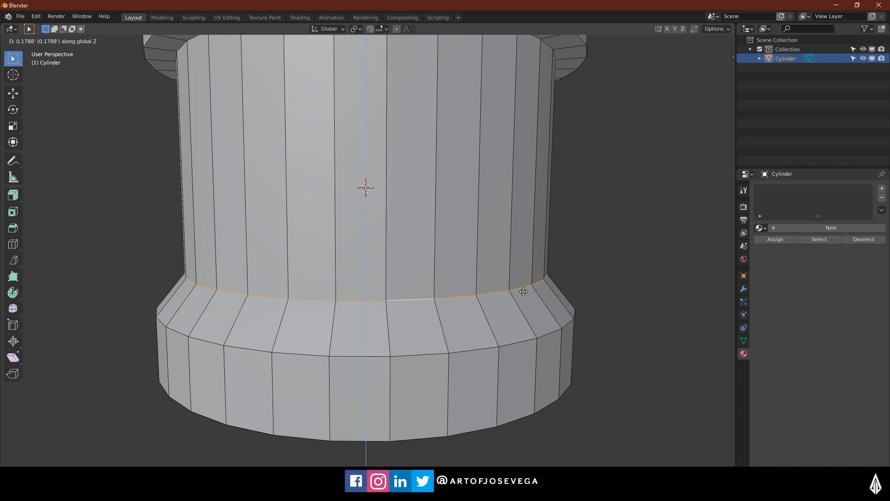
{"action": "left_click", "coordinate": [524, 291]}
Step: Select the upper rim's inner edge loop and lower it along Z to slope the underside of the rim
{"action": "scroll", "coordinate": [525, 291], "scroll_direction": "down", "scroll_amount": 5}
{"action": "middle_click_drag", "start_coordinate": [550, 260], "coordinate": [530, 252]}
{"action": "scroll", "coordinate": [530, 253], "scroll_direction": "up", "scroll_amount": 5}
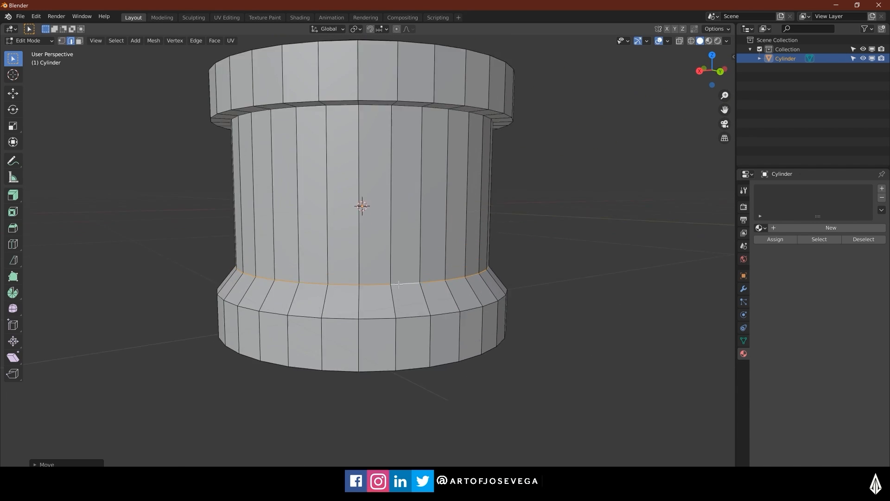
{"action": "scroll", "coordinate": [453, 262], "scroll_direction": "down", "scroll_amount": 4}
{"action": "mouse_move", "coordinate": [465, 260]}
{"action": "middle_mouse_down"}
{"action": "mouse_move", "coordinate": [477, 258]}
{"action": "mouse_move", "coordinate": [465, 278]}
{"action": "middle_mouse_up"}
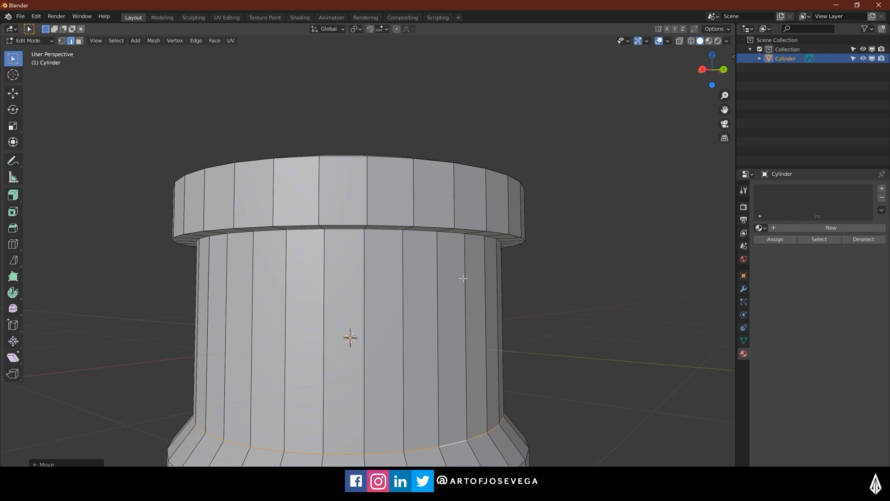
{"action": "scroll", "coordinate": [461, 267], "scroll_direction": "up", "scroll_amount": 3}
{"action": "scroll", "coordinate": [539, 167], "scroll_direction": "up", "scroll_amount": 2}
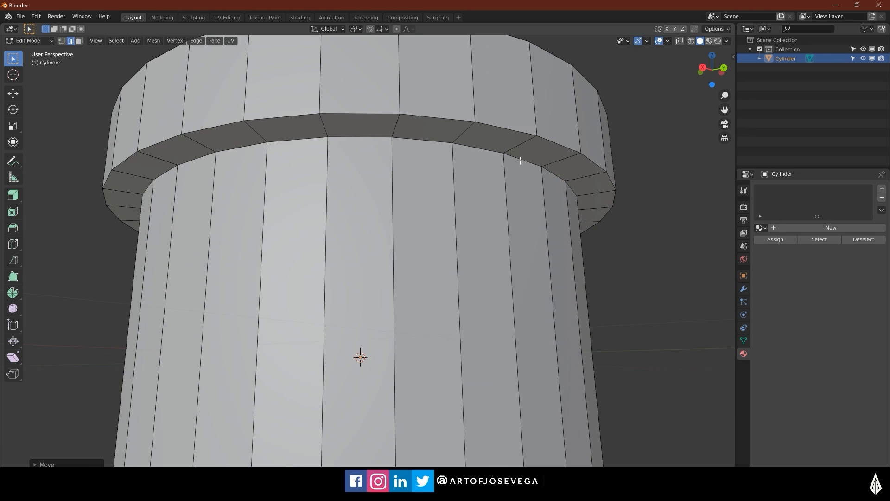
{"action": "middle_click_drag", "start_coordinate": [516, 182], "coordinate": [505, 214]}
{"action": "key", "text": "g"}
{"action": "key", "text": "z"}
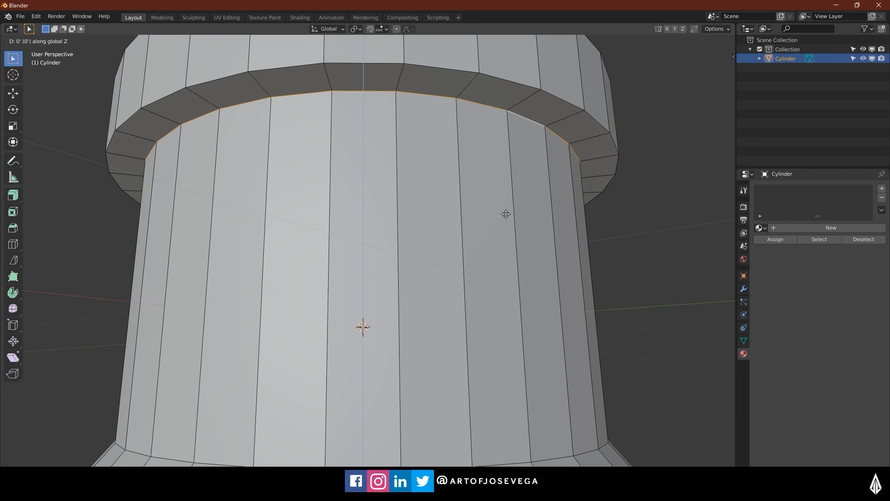
{"action": "left_click", "coordinate": [509, 238]}
{"action": "scroll", "coordinate": [509, 238], "scroll_direction": "down", "scroll_amount": 5}
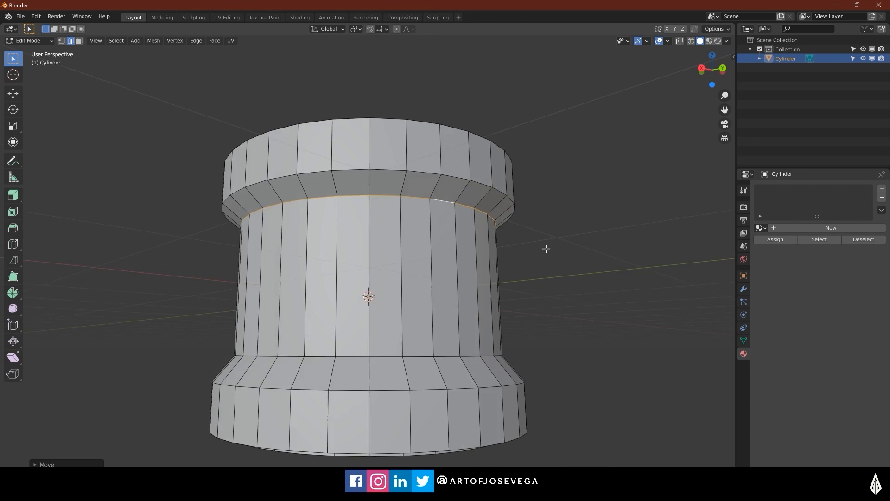
Step: Switch to face selection, select the cylinder's top cap and inset it to form a narrow ring
{"action": "middle_click_drag", "start_coordinate": [512, 279], "coordinate": [562, 266]}
{"action": "mouse_move", "coordinate": [424, 247]}
{"action": "middle_mouse_down"}
{"action": "mouse_move", "coordinate": [409, 255]}
{"action": "mouse_move", "coordinate": [420, 290]}
{"action": "mouse_move", "coordinate": [425, 263]}
{"action": "middle_mouse_up"}
{"action": "scroll", "coordinate": [420, 290], "scroll_direction": "up", "scroll_amount": 3}
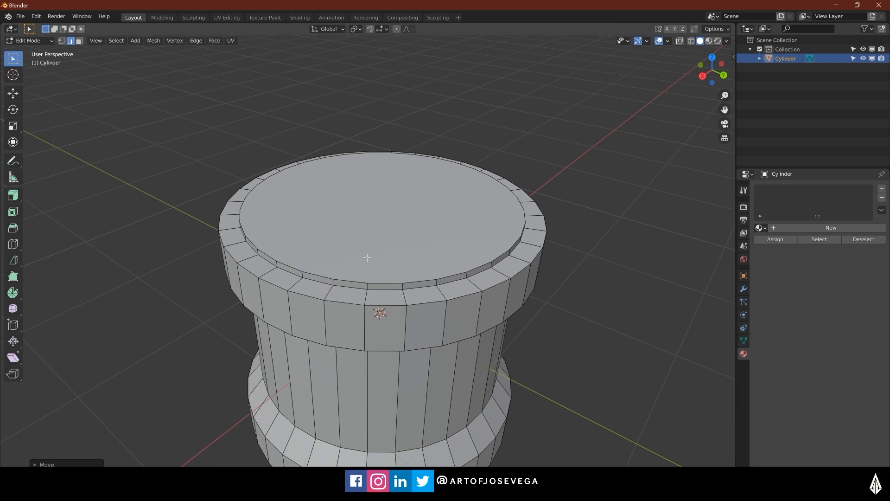
{"action": "scroll", "coordinate": [370, 258], "scroll_direction": "up", "scroll_amount": 2}
{"action": "middle_click_drag", "start_coordinate": [371, 258], "coordinate": [339, 307]}
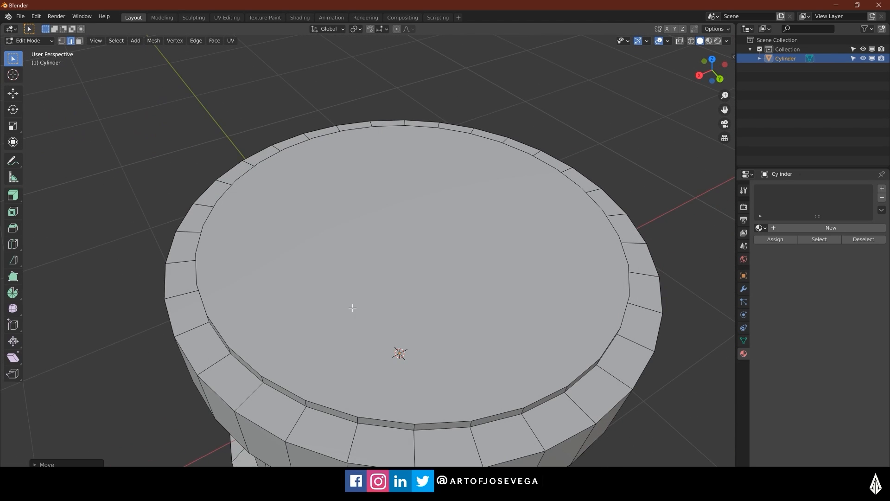
{"action": "scroll", "coordinate": [425, 310], "scroll_direction": "down", "scroll_amount": 3}
{"action": "middle_click_drag", "start_coordinate": [425, 310], "coordinate": [437, 239]}
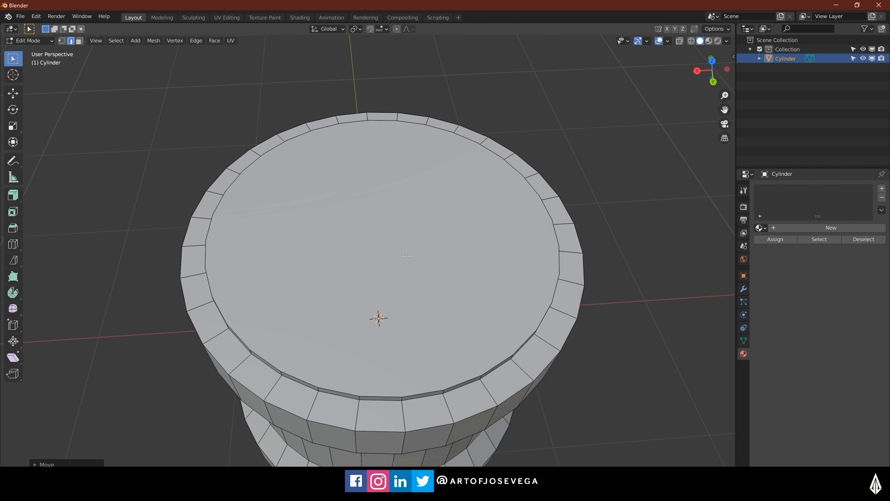
{"action": "key", "text": "3"}
{"action": "left_click", "coordinate": [423, 244]}
{"action": "middle_click_drag", "start_coordinate": [423, 245], "coordinate": [476, 301]}
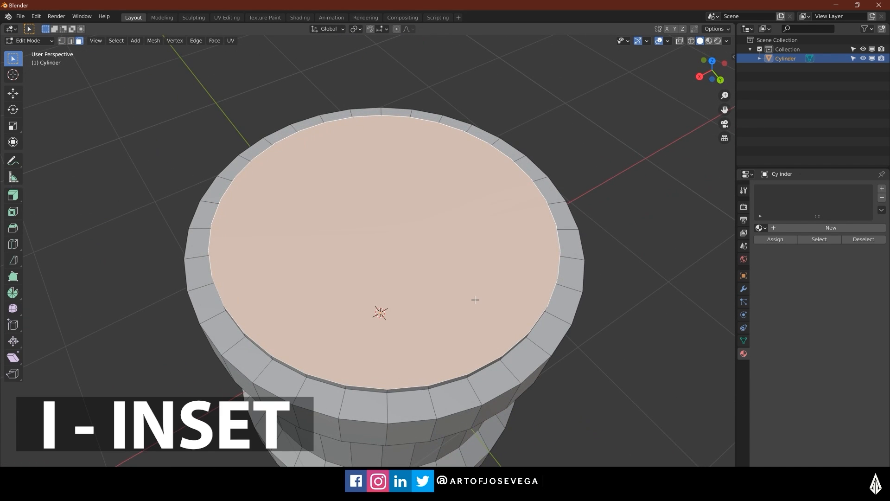
{"action": "key", "text": "i"}
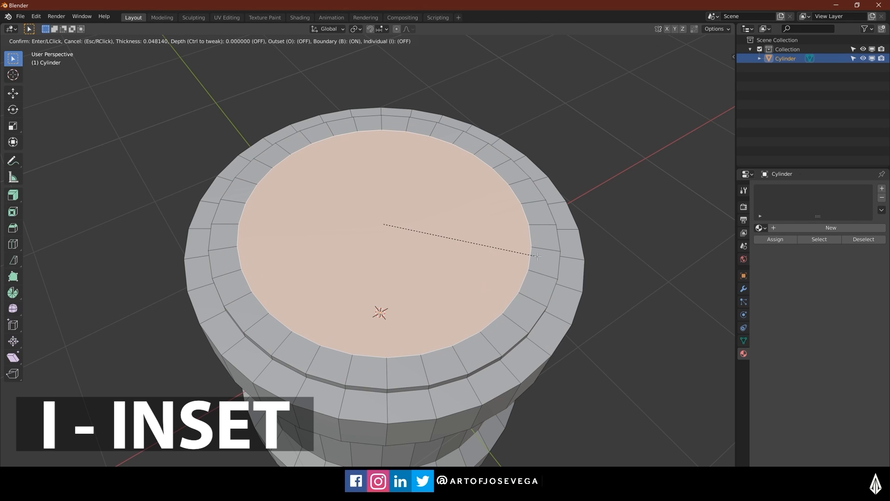
{"action": "left_click", "coordinate": [453, 302]}
Step: Extrude the inset top face about 0.29' downward along its normal to create a recess
{"action": "middle_click_drag", "start_coordinate": [453, 301], "coordinate": [441, 287]}
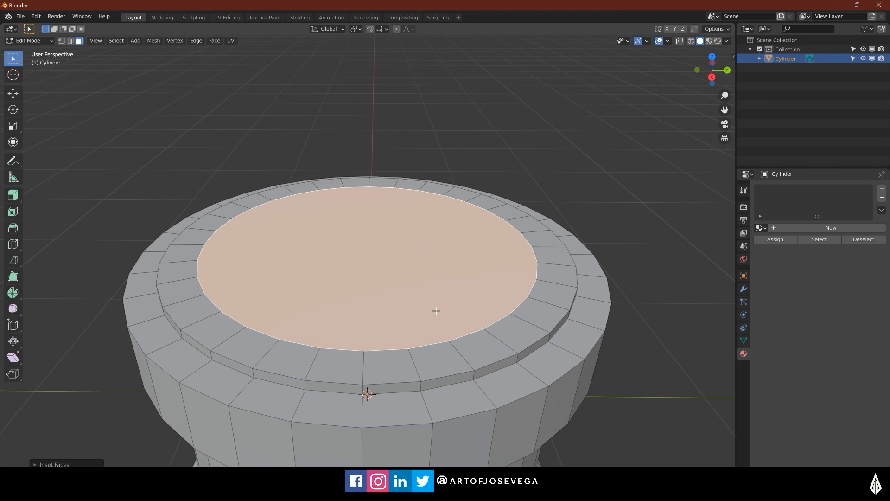
{"action": "key", "text": "e"}
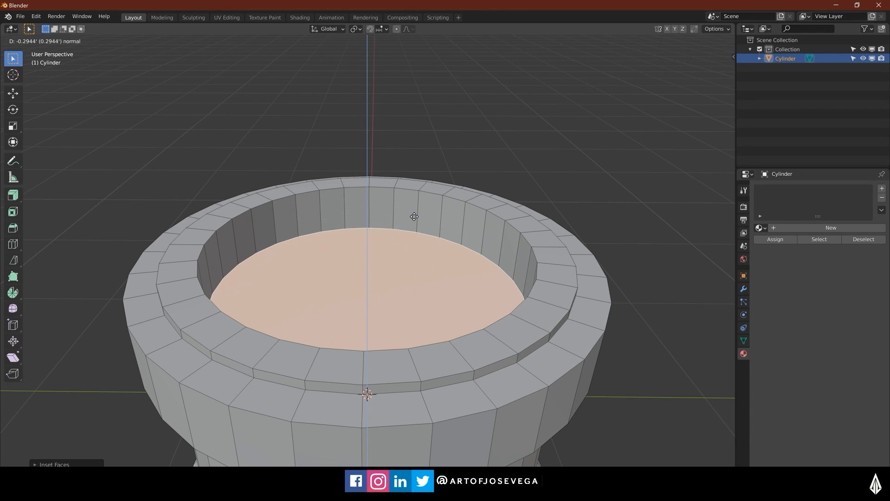
{"action": "left_click", "coordinate": [414, 217]}
Step: Inset the recess floor by about 0.015 and extrude the inner face slightly downward to leave a small ledge
{"action": "mouse_move", "coordinate": [414, 217]}
{"action": "middle_mouse_down"}
{"action": "mouse_move", "coordinate": [421, 284]}
{"action": "mouse_move", "coordinate": [393, 238]}
{"action": "mouse_move", "coordinate": [401, 210]}
{"action": "middle_mouse_up"}
{"action": "scroll", "coordinate": [394, 239], "scroll_direction": "up", "scroll_amount": 2}
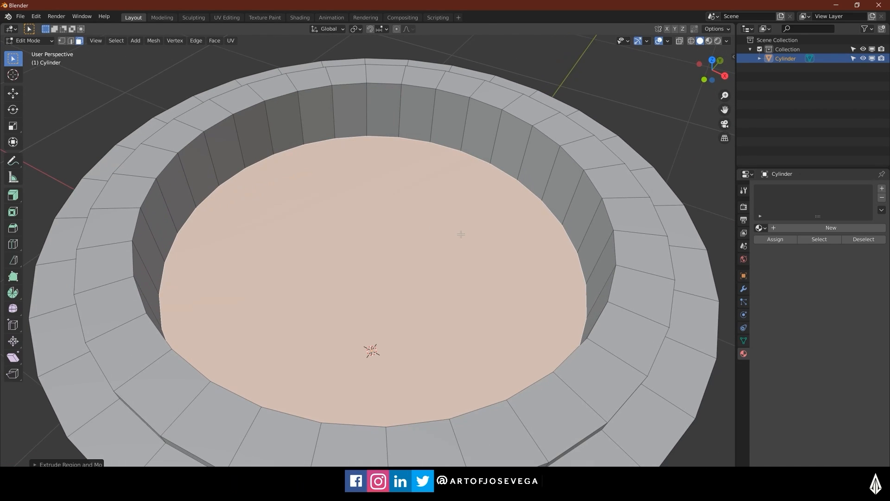
{"action": "key", "text": "i"}
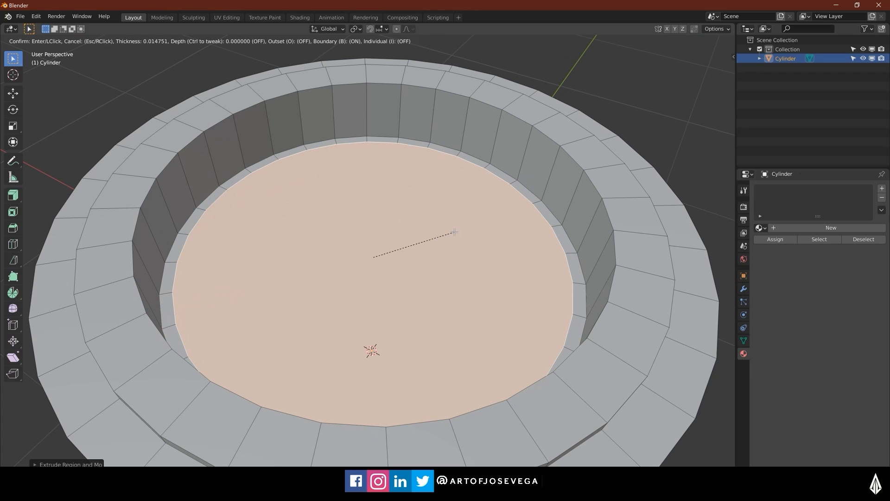
{"action": "left_click", "coordinate": [454, 232]}
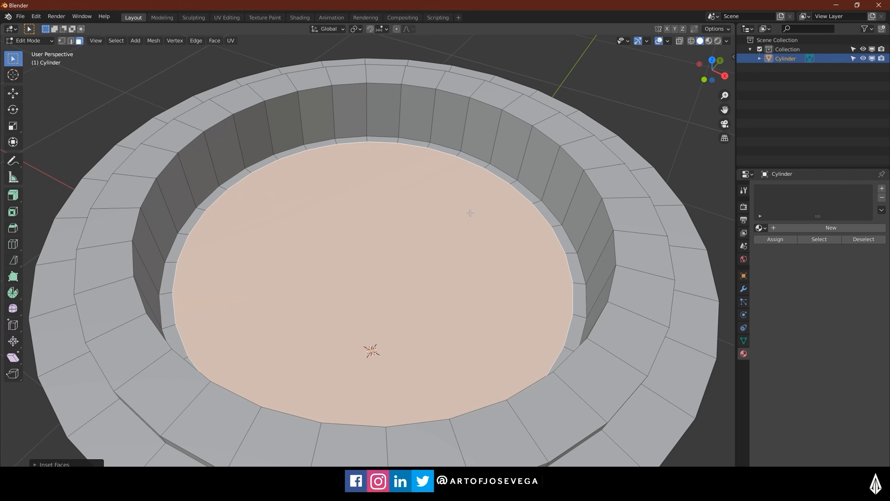
{"action": "key", "text": "e"}
{"action": "left_click", "coordinate": [468, 229]}
{"action": "scroll", "coordinate": [464, 232], "scroll_direction": "down", "scroll_amount": 4}
{"action": "middle_click_drag", "start_coordinate": [457, 231], "coordinate": [544, 235]}
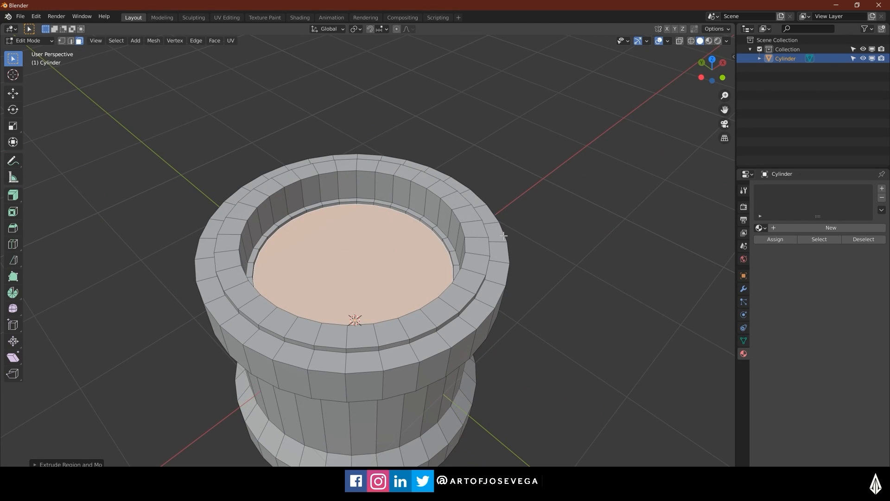
Step: Return to Object Mode, deselect the cylinder and examine the recessed shape from several sides
{"action": "key", "text": "Tab"}
{"action": "left_click", "coordinate": [572, 213]}
{"action": "middle_click_drag", "start_coordinate": [571, 213], "coordinate": [470, 218]}
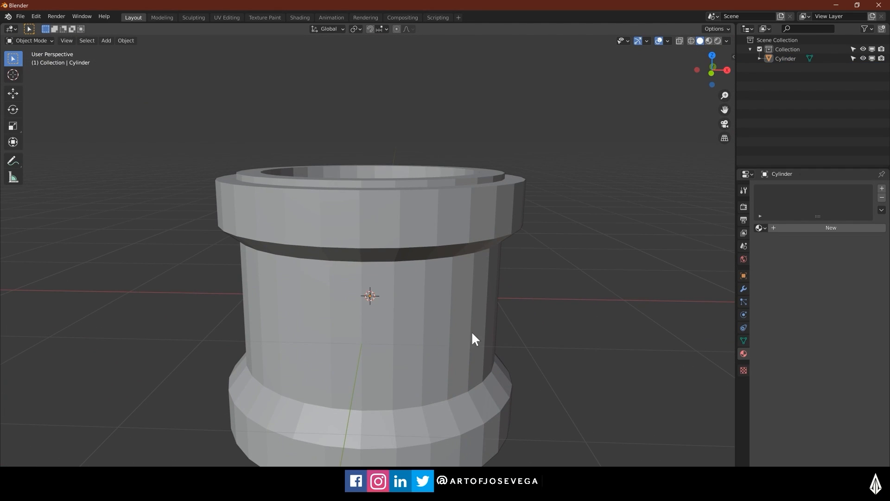
{"action": "middle_click_drag", "start_coordinate": [326, 272], "coordinate": [403, 218]}
Step: Apply Shade Smooth to the cylinder and inspect its surface shading all around
{"action": "left_click", "coordinate": [400, 213]}
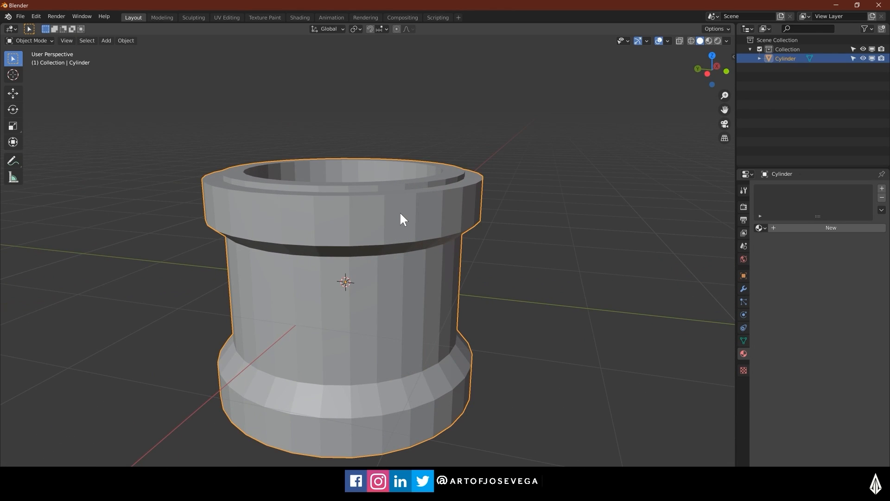
{"action": "right_click", "coordinate": [401, 218]}
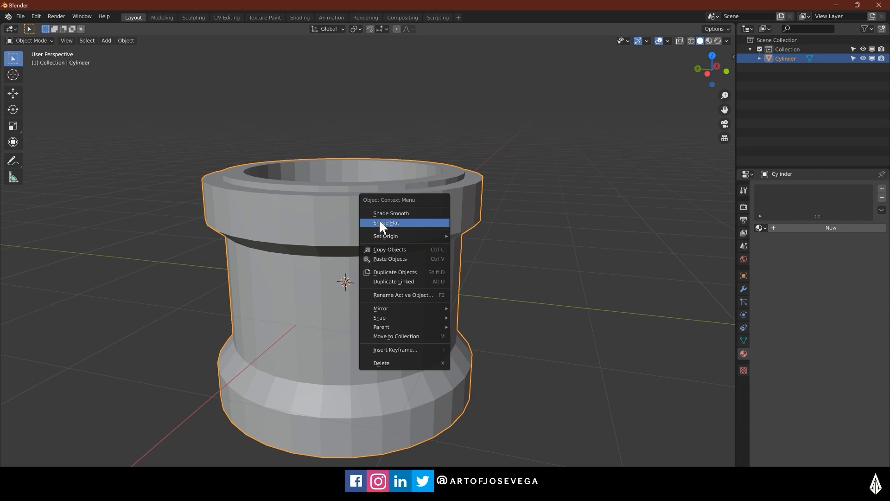
{"action": "left_click", "coordinate": [397, 213]}
{"action": "middle_click_drag", "start_coordinate": [396, 211], "coordinate": [342, 249]}
{"action": "middle_click_drag", "start_coordinate": [334, 215], "coordinate": [437, 239]}
{"action": "middle_click_drag", "start_coordinate": [244, 213], "coordinate": [381, 204]}
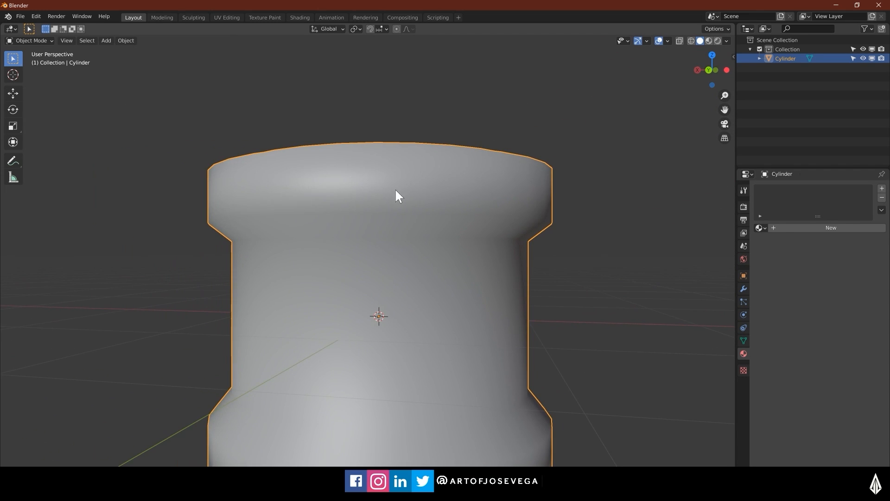
{"action": "middle_click_drag", "start_coordinate": [408, 271], "coordinate": [546, 262]}
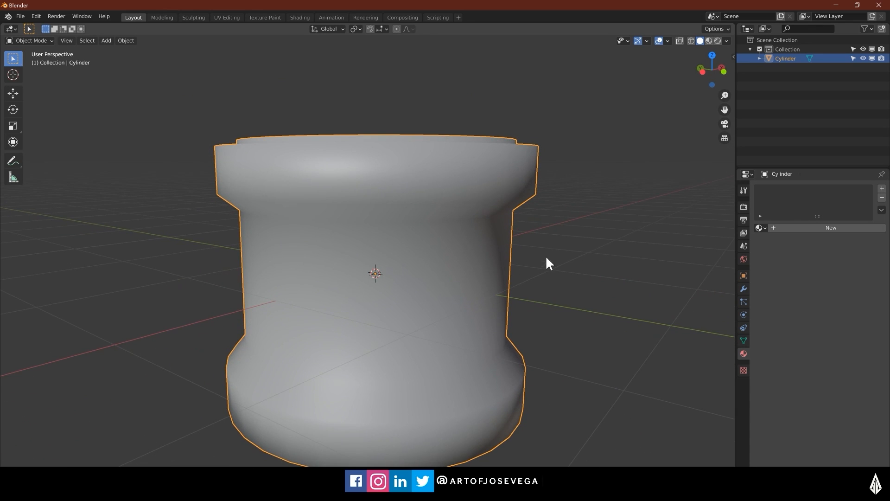
Step: Enable Auto Smooth in the cylinder mesh's normals settings and inspect the edges from below and above
{"action": "left_click", "coordinate": [743, 341]}
{"action": "left_click", "coordinate": [762, 347]}
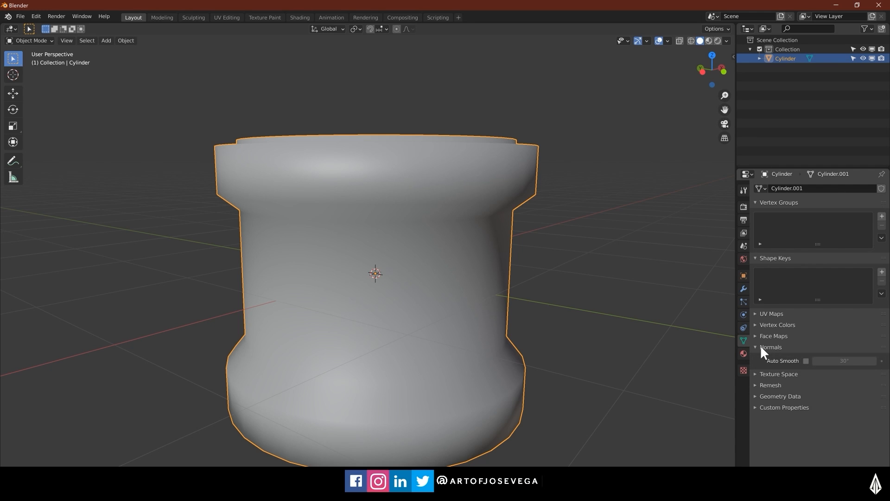
{"action": "left_click", "coordinate": [806, 361]}
{"action": "left_click", "coordinate": [640, 261]}
{"action": "middle_click_drag", "start_coordinate": [575, 268], "coordinate": [567, 247]}
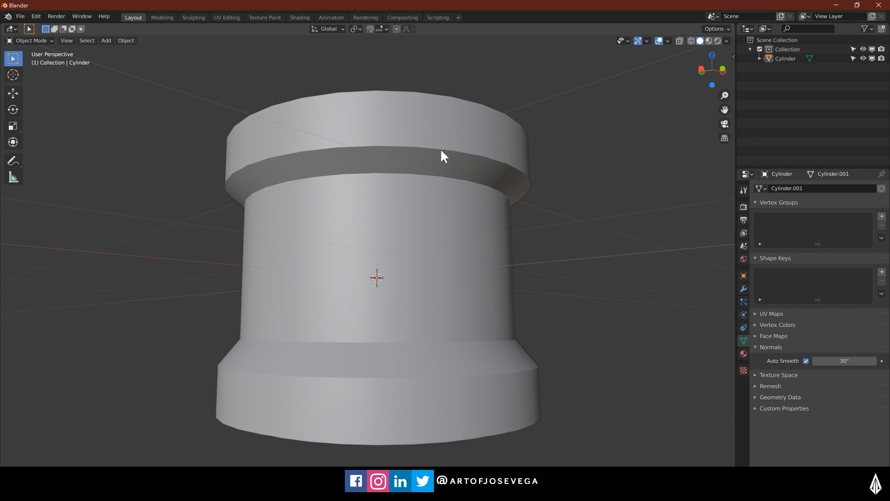
{"action": "middle_click_drag", "start_coordinate": [471, 126], "coordinate": [300, 251]}
{"action": "scroll", "coordinate": [423, 209], "scroll_direction": "down", "scroll_amount": 3}
{"action": "scroll", "coordinate": [299, 252], "scroll_direction": "down", "scroll_amount": 2}
{"action": "scroll", "coordinate": [360, 264], "scroll_direction": "up", "scroll_amount": 4}
{"action": "middle_click_drag", "start_coordinate": [348, 272], "coordinate": [346, 318]}
Step: Select the cylinder and scale it up slightly along Z to make it taller
{"action": "left_click", "coordinate": [403, 304]}
{"action": "middle_click_drag", "start_coordinate": [402, 304], "coordinate": [422, 294]}
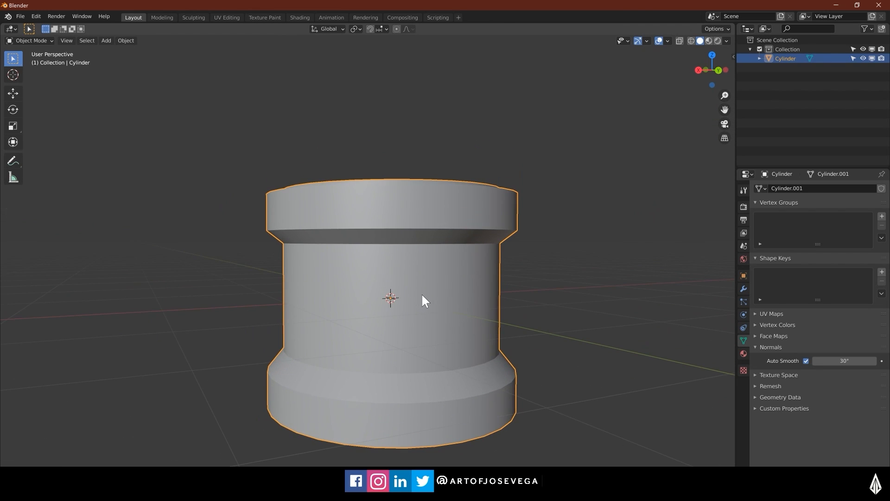
{"action": "key", "text": "s"}
{"action": "key", "text": "z"}
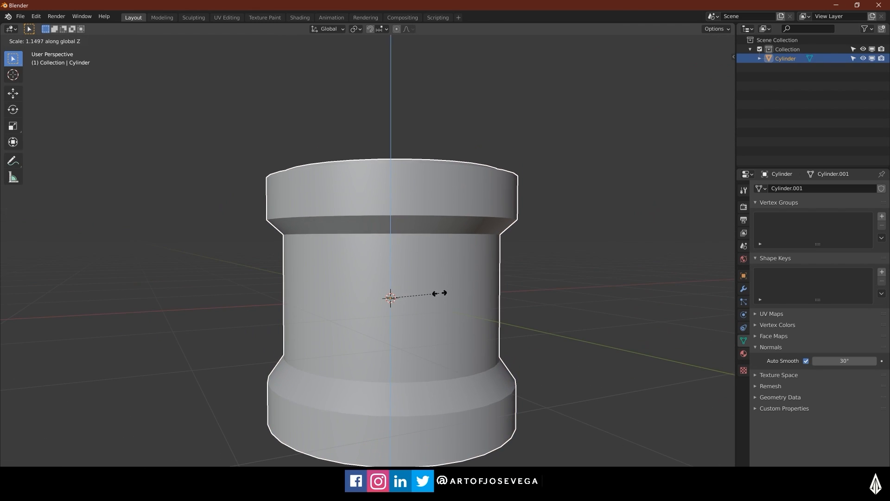
{"action": "left_click", "coordinate": [443, 294]}
{"action": "scroll", "coordinate": [480, 284], "scroll_direction": "down", "scroll_amount": 3}
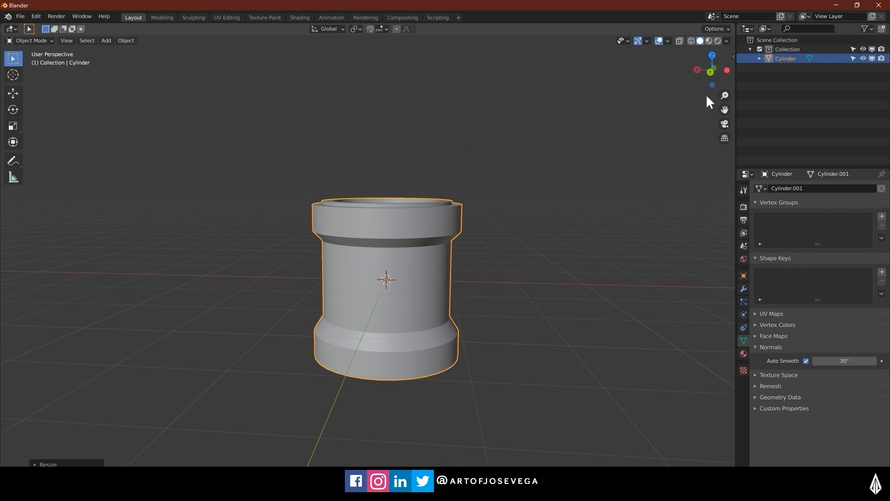
Step: In the back orthographic view, raise the cylinder about 1.2' along Z so its lower rim sits on the ground line
{"action": "left_click", "coordinate": [710, 72]}
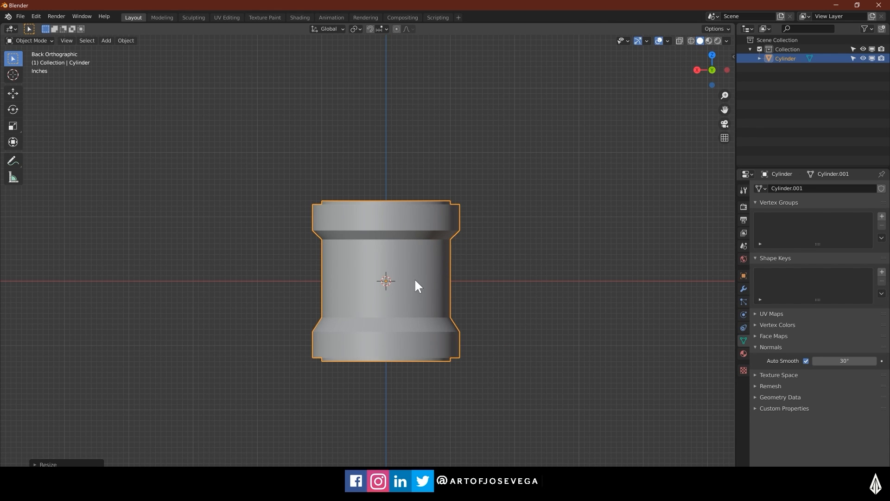
{"action": "scroll", "coordinate": [416, 278], "scroll_direction": "up", "scroll_amount": 3}
{"action": "middle_click_drag", "start_coordinate": [404, 266], "coordinate": [409, 230], "text": "shift"}
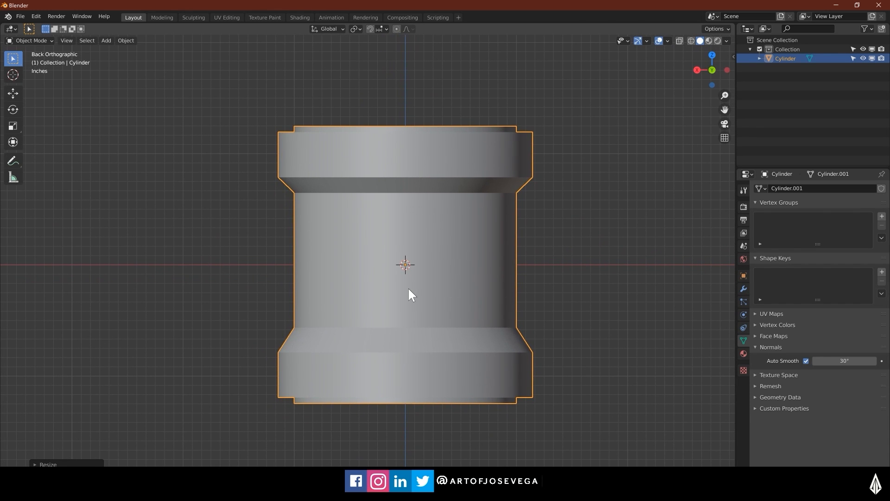
{"action": "key", "text": "g"}
{"action": "key", "text": "z"}
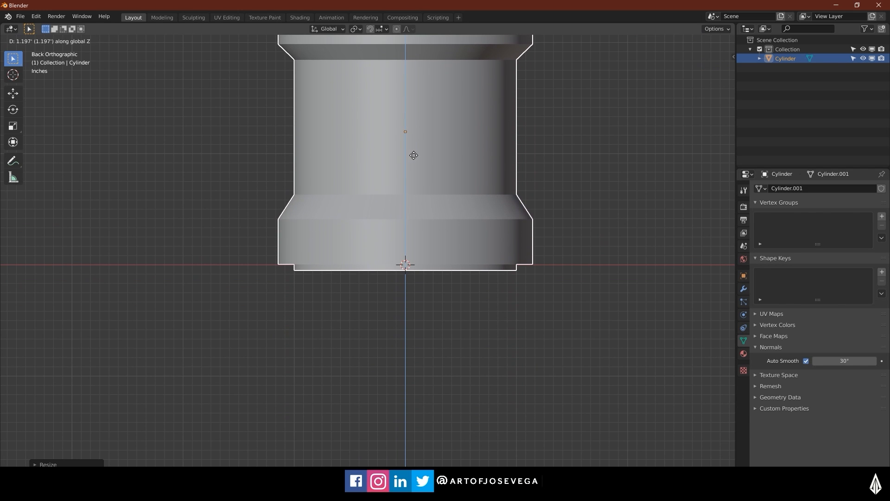
{"action": "left_click", "coordinate": [414, 156]}
{"action": "left_click", "coordinate": [577, 187]}
{"action": "middle_click_drag", "start_coordinate": [578, 188], "coordinate": [396, 238]}
{"action": "scroll", "coordinate": [456, 221], "scroll_direction": "down", "scroll_amount": 3}
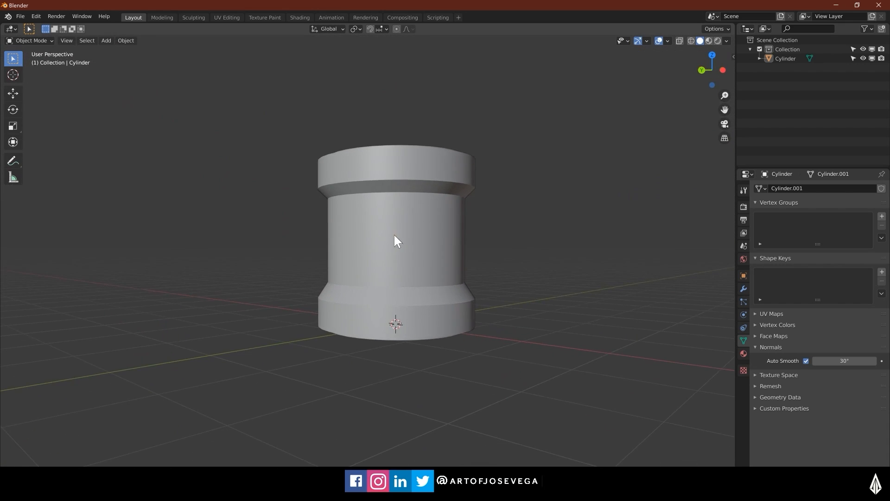
Step: Return the cylinder to Edit Mode and select the edge loop where its wall meets the lower rim
{"action": "scroll", "coordinate": [395, 240], "scroll_direction": "up", "scroll_amount": 3}
{"action": "scroll", "coordinate": [391, 255], "scroll_direction": "up", "scroll_amount": 2}
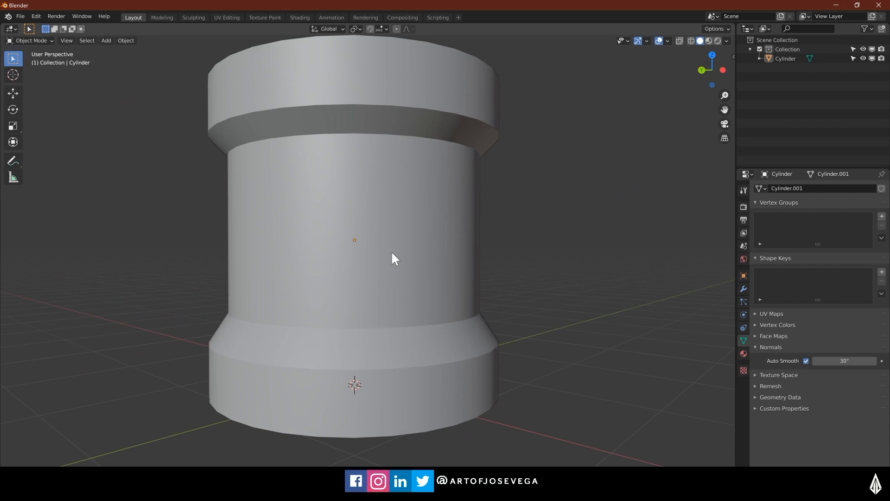
{"action": "middle_click_drag", "start_coordinate": [392, 258], "coordinate": [359, 272]}
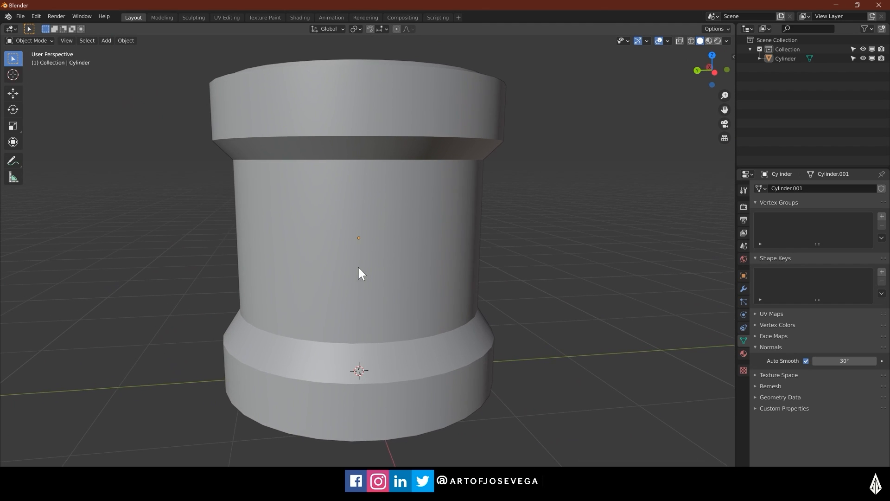
{"action": "left_click", "coordinate": [359, 273]}
{"action": "key", "text": "ctrl+Tab"}
{"action": "left_click", "coordinate": [442, 263]}
{"action": "scroll", "coordinate": [438, 277], "scroll_direction": "up", "scroll_amount": 2}
{"action": "middle_click_drag", "start_coordinate": [438, 277], "coordinate": [439, 282]}
{"action": "key", "text": "2"}
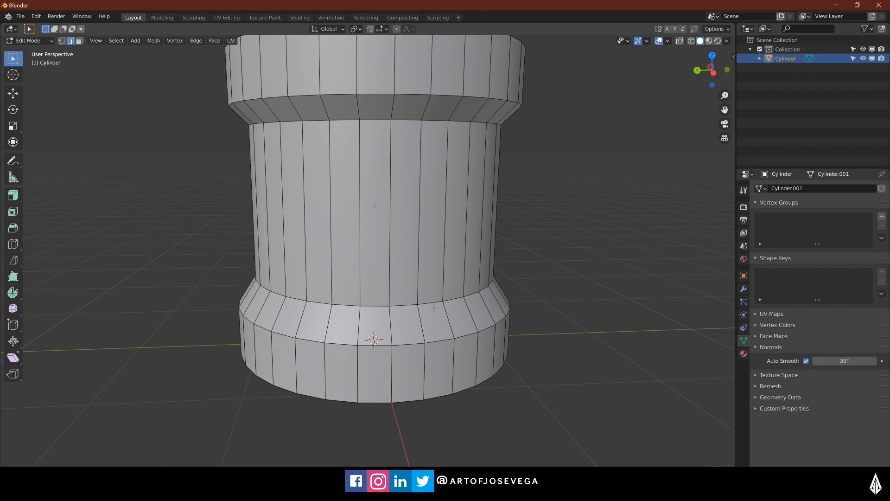
{"action": "left_click", "coordinate": [431, 303], "text": "alt"}
{"action": "middle_click_drag", "start_coordinate": [431, 303], "coordinate": [473, 260]}
Step: Move the selected edge loop up along Z to the middle of the wall and scale it inward to form a narrow waist
{"action": "key", "text": "g"}
{"action": "key", "text": "z"}
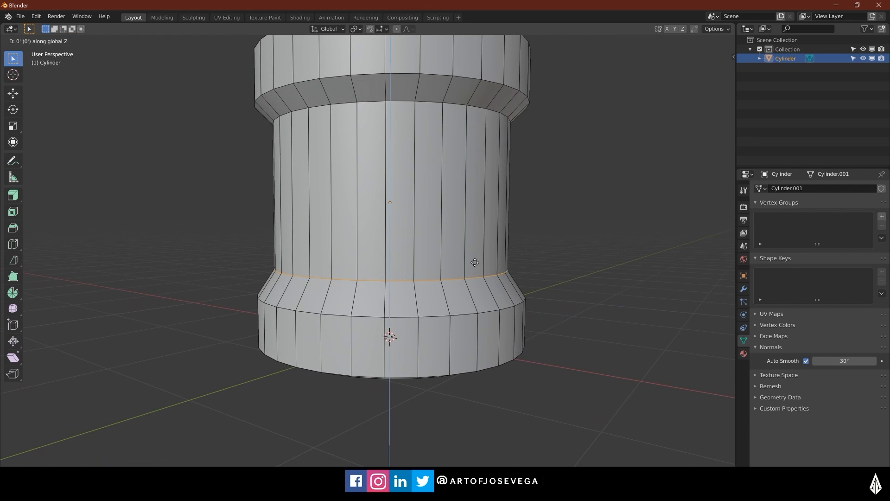
{"action": "left_click", "coordinate": [487, 205]}
{"action": "middle_click_drag", "start_coordinate": [496, 204], "coordinate": [582, 215]}
{"action": "key", "text": "s"}
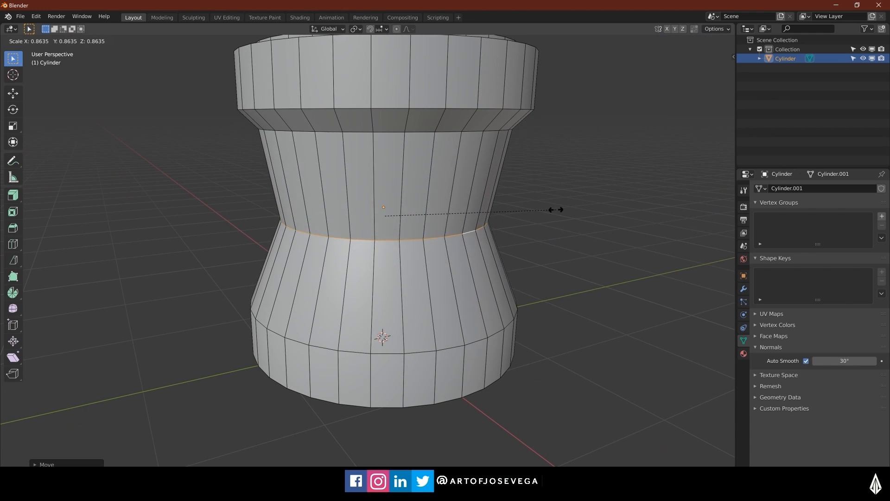
{"action": "left_click", "coordinate": [507, 199]}
{"action": "middle_click_drag", "start_coordinate": [507, 199], "coordinate": [405, 318]}
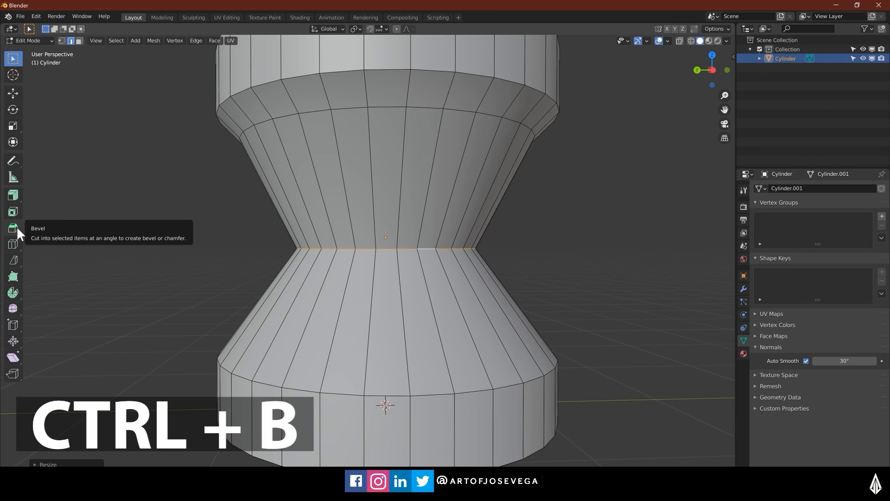
Step: Bevel the waist edge loop widely with many segments so the wall curves smoothly between the two rims
{"action": "middle_click_drag", "start_coordinate": [557, 265], "coordinate": [537, 266]}
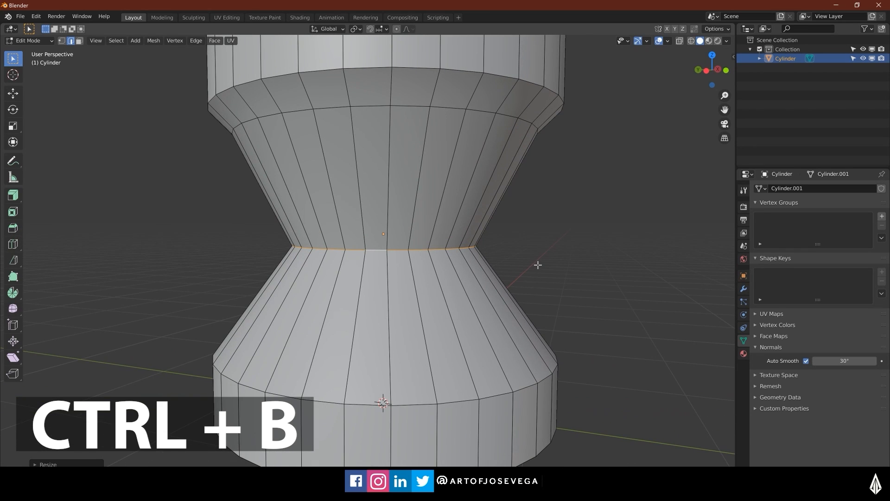
{"action": "key", "text": "ctrl+b"}
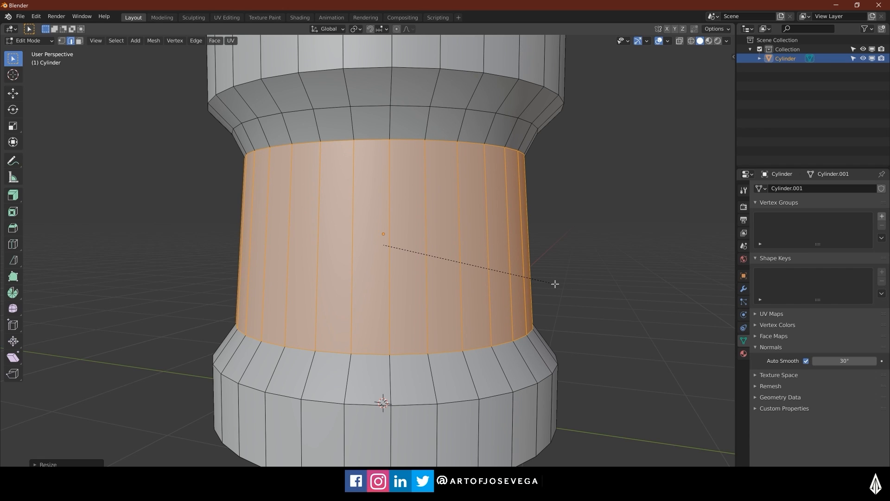
{"action": "scroll", "coordinate": [555, 283], "scroll_direction": "up", "scroll_amount": 1}
{"action": "scroll", "coordinate": [555, 284], "scroll_direction": "up", "scroll_amount": 6}
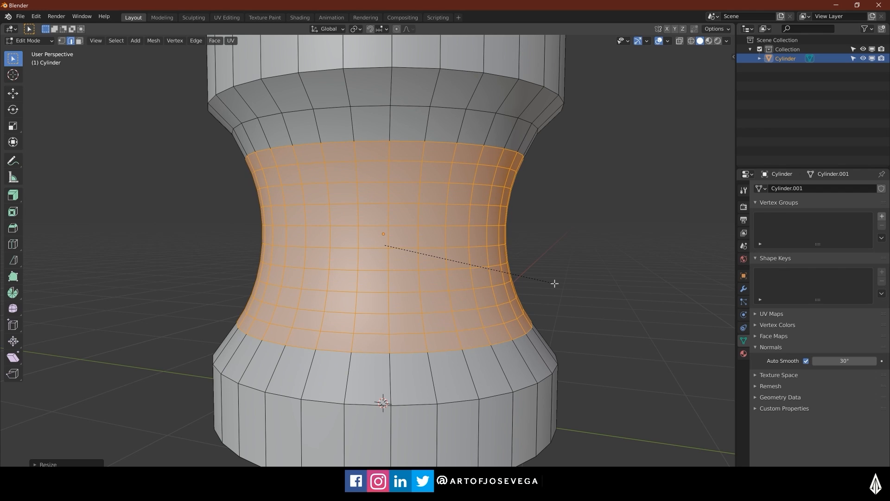
{"action": "scroll", "coordinate": [558, 284], "scroll_direction": "up", "scroll_amount": 4}
{"action": "scroll", "coordinate": [563, 287], "scroll_direction": "up", "scroll_amount": 3}
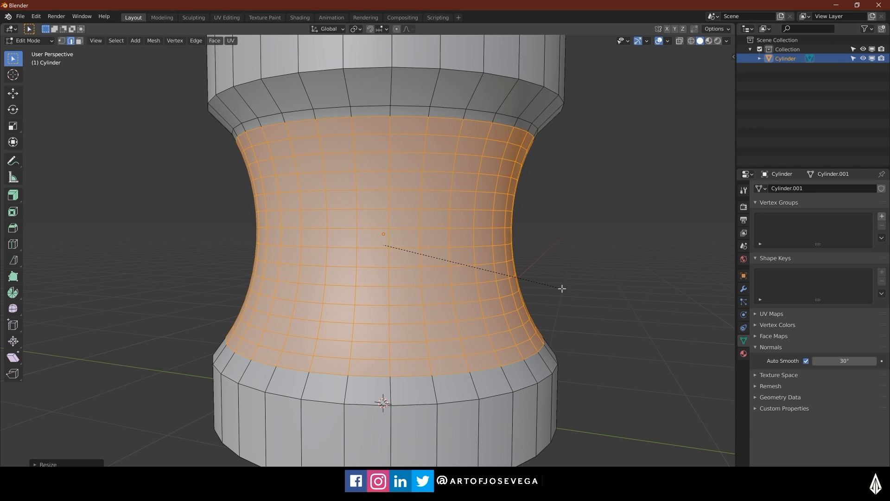
{"action": "left_click", "coordinate": [562, 289]}
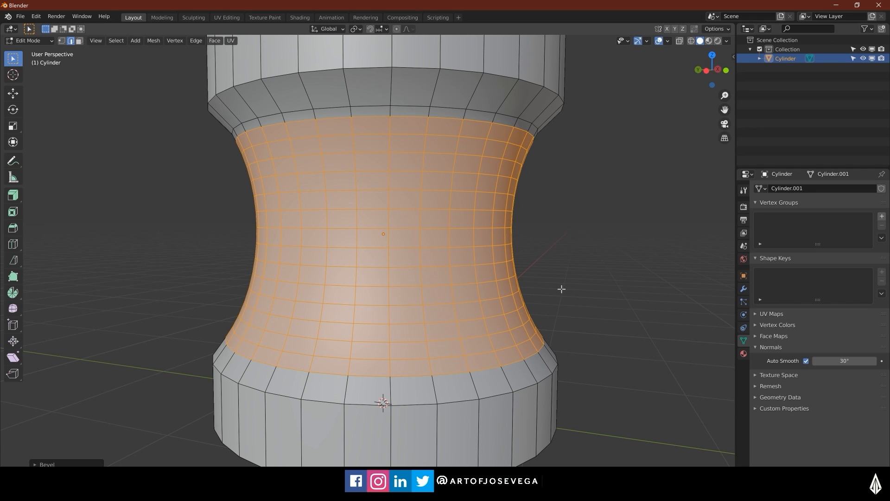
Step: Switch the cylinder to Object Mode, deselect it and inspect the smooth curved waist from several angles
{"action": "scroll", "coordinate": [561, 288], "scroll_direction": "down", "scroll_amount": 3}
{"action": "middle_click_drag", "start_coordinate": [548, 268], "coordinate": [482, 280]}
{"action": "scroll", "coordinate": [469, 263], "scroll_direction": "down", "scroll_amount": 4}
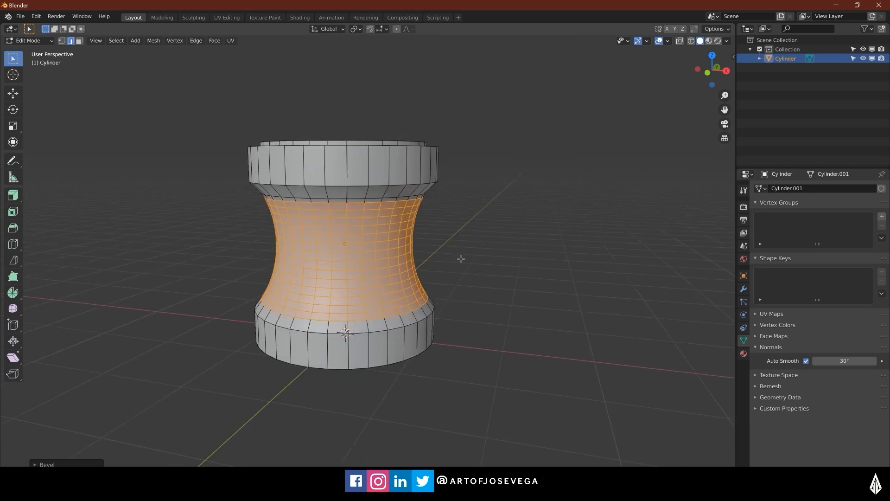
{"action": "key", "text": "Tab"}
{"action": "scroll", "coordinate": [419, 242], "scroll_direction": "down", "scroll_amount": 3}
{"action": "middle_click_drag", "start_coordinate": [421, 221], "coordinate": [351, 227]}
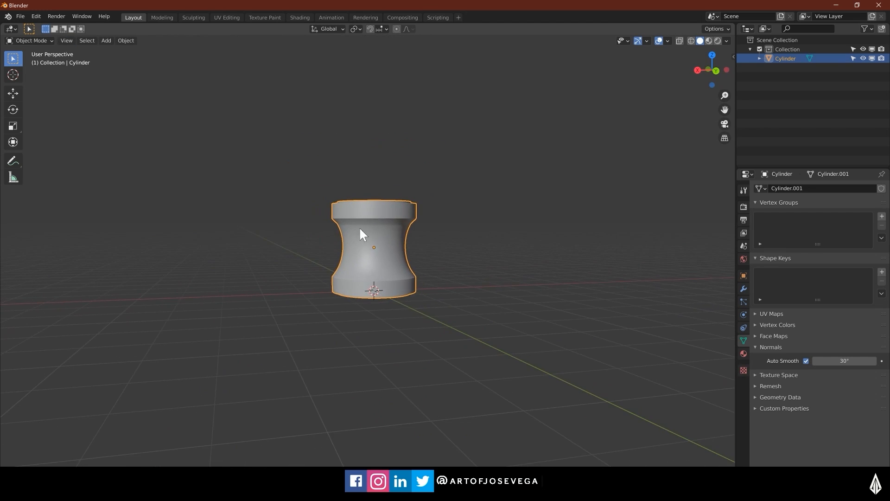
{"action": "scroll", "coordinate": [351, 227], "scroll_direction": "up", "scroll_amount": 6}
{"action": "left_click", "coordinate": [590, 220]}
{"action": "middle_click_drag", "start_coordinate": [590, 220], "coordinate": [463, 239]}
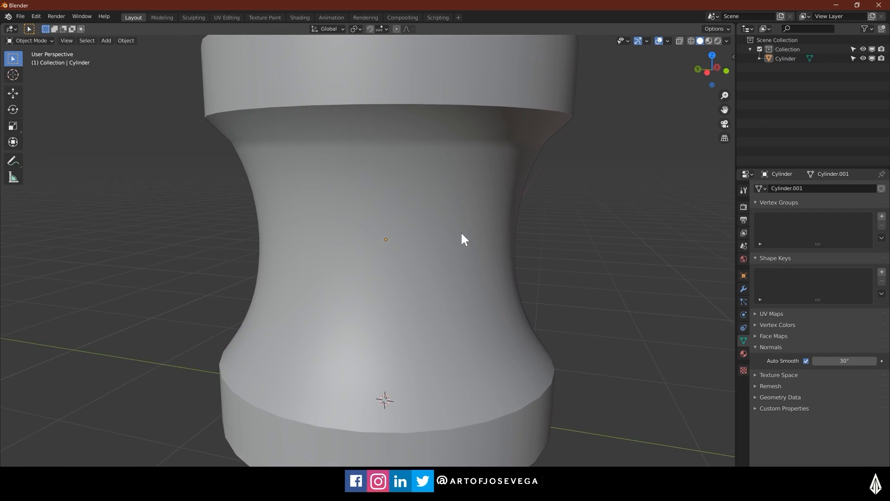
{"action": "scroll", "coordinate": [435, 250], "scroll_direction": "down", "scroll_amount": 5}
{"action": "middle_click_drag", "start_coordinate": [407, 260], "coordinate": [391, 252]}
Step: In Edit Mode, box-select all vertices of the lower rim in the back orthographic view with X-ray and vertex selection on
{"action": "key", "text": "Tab"}
{"action": "middle_click_drag", "start_coordinate": [450, 258], "coordinate": [368, 296]}
{"action": "scroll", "coordinate": [368, 283], "scroll_direction": "up", "scroll_amount": 3}
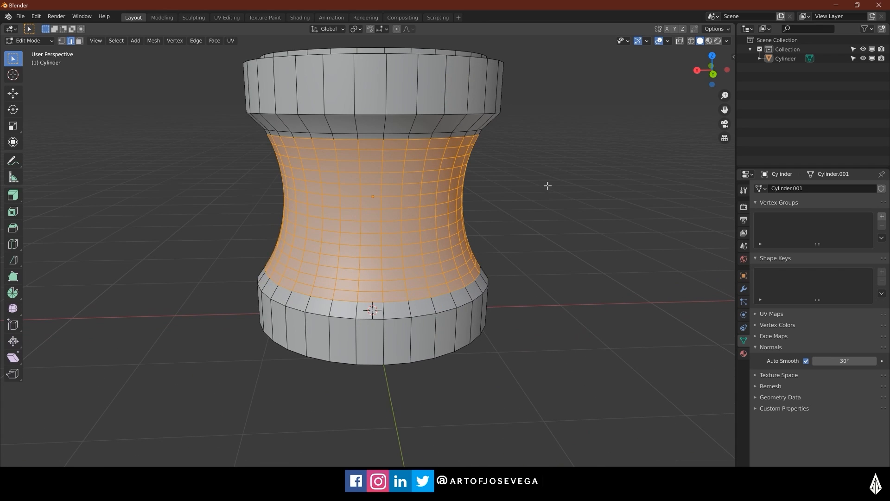
{"action": "left_click", "coordinate": [712, 74]}
{"action": "key", "text": "alt+z"}
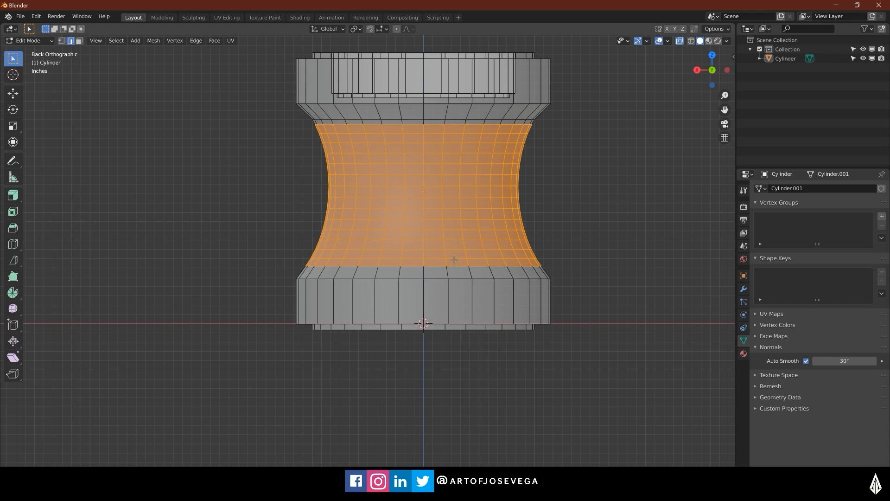
{"action": "middle_click_drag", "start_coordinate": [416, 292], "coordinate": [410, 281], "text": "shift"}
{"action": "key", "text": "1"}
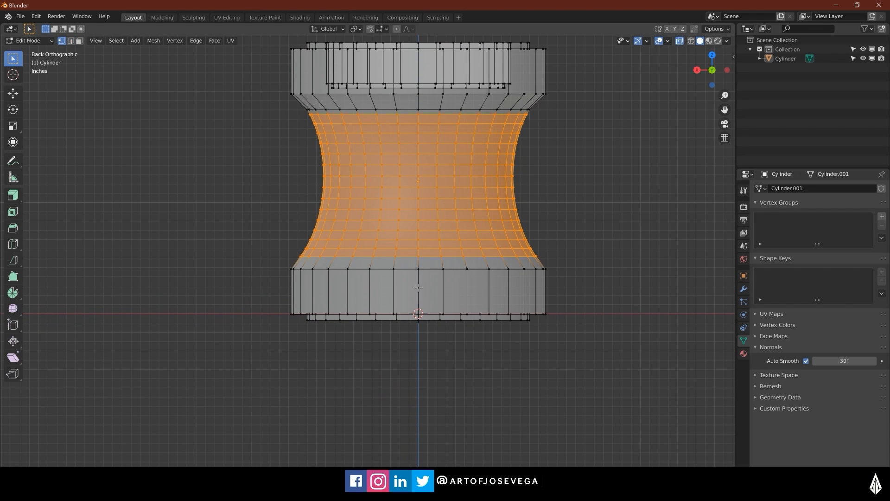
{"action": "scroll", "coordinate": [343, 304], "scroll_direction": "up", "scroll_amount": 3}
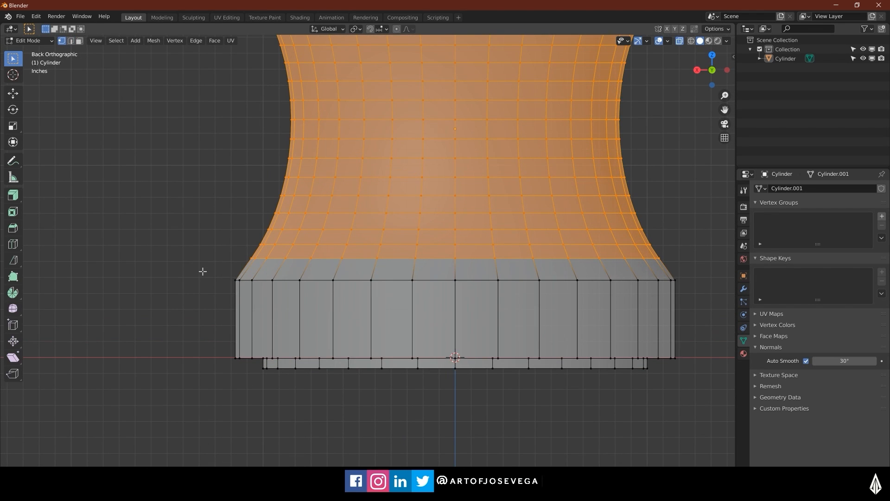
{"action": "left_click_drag", "start_coordinate": [203, 273], "coordinate": [732, 381]}
{"action": "scroll", "coordinate": [541, 324], "scroll_direction": "down", "scroll_amount": 3}
{"action": "middle_click_drag", "start_coordinate": [540, 324], "coordinate": [517, 332], "text": "shift"}
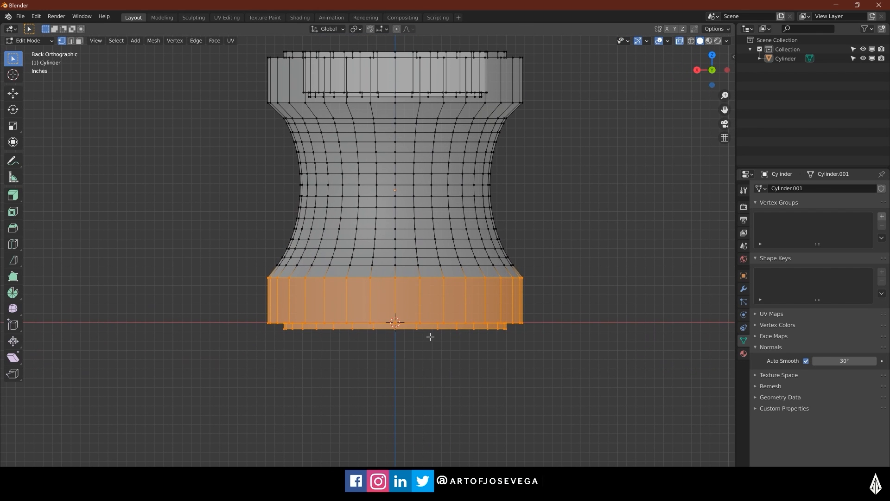
Step: Scale the lower rim up slightly and move it about 0.17' down along Z to form a wider base
{"action": "key", "text": "s"}
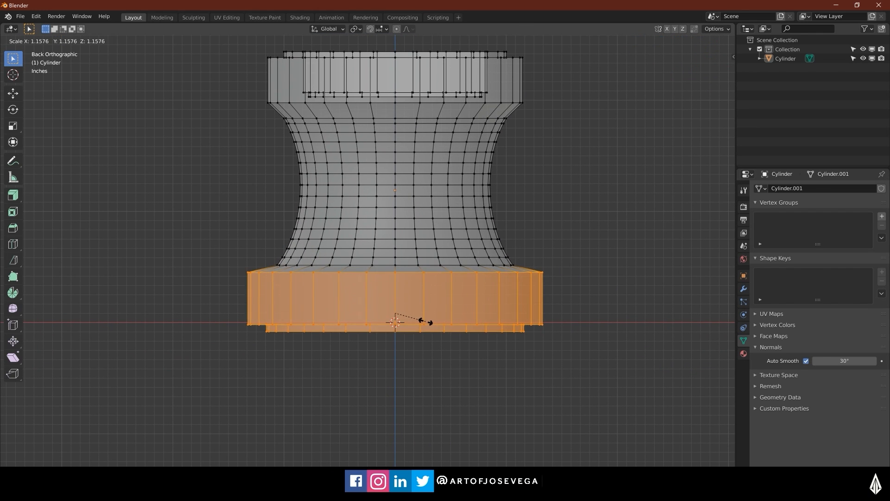
{"action": "left_click", "coordinate": [427, 320]}
{"action": "key", "text": "g"}
{"action": "key", "text": "z"}
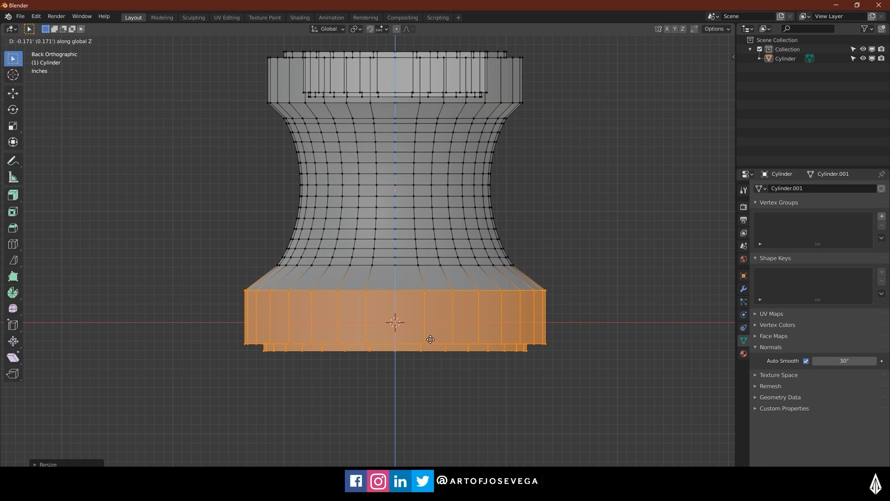
{"action": "left_click", "coordinate": [430, 339]}
Step: Return to Object Mode, turn X-ray off and examine the widened base and its stepped underside
{"action": "key", "text": "Tab"}
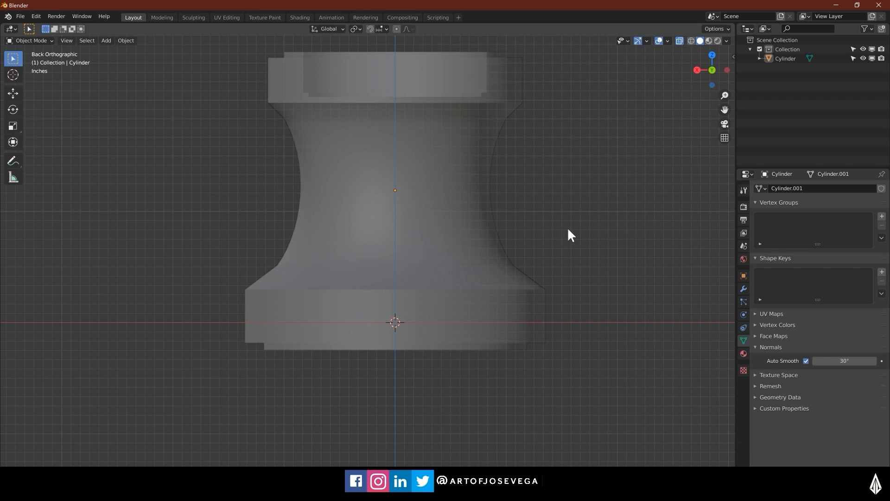
{"action": "key", "text": "alt+z"}
{"action": "middle_click_drag", "start_coordinate": [550, 235], "coordinate": [382, 247]}
{"action": "scroll", "coordinate": [408, 325], "scroll_direction": "up", "scroll_amount": 4}
{"action": "scroll", "coordinate": [394, 334], "scroll_direction": "down", "scroll_amount": 3}
{"action": "scroll", "coordinate": [510, 325], "scroll_direction": "up", "scroll_amount": 2}
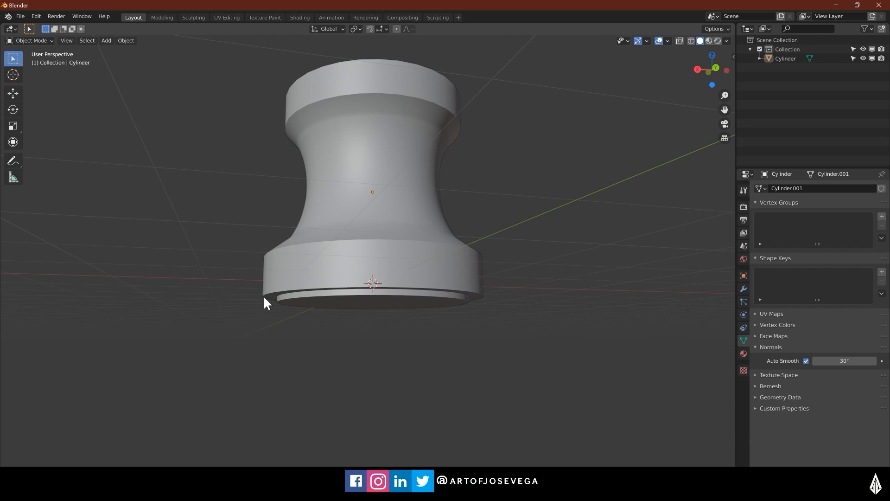
{"action": "middle_click_drag", "start_coordinate": [265, 298], "coordinate": [306, 294]}
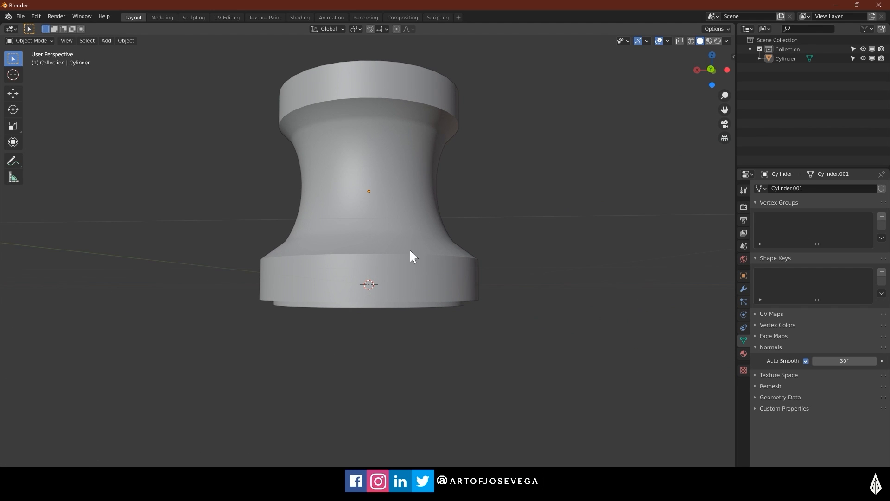
{"action": "scroll", "coordinate": [387, 293], "scroll_direction": "up", "scroll_amount": 3}
{"action": "middle_click_drag", "start_coordinate": [388, 294], "coordinate": [402, 326]}
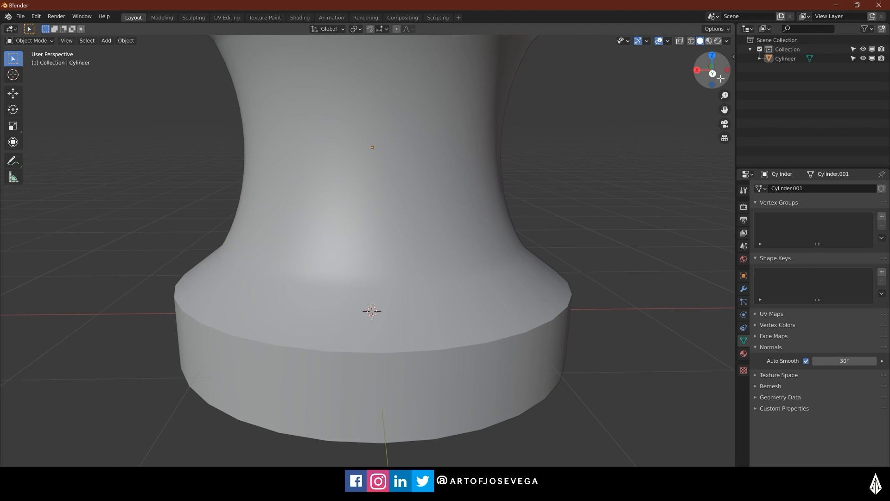
Step: In the back orthographic view, raise the cylinder along Z until the outer rim's lower edge sits on the ground line
{"action": "left_click", "coordinate": [712, 73]}
{"action": "middle_click_drag", "start_coordinate": [424, 266], "coordinate": [520, 257], "text": "shift"}
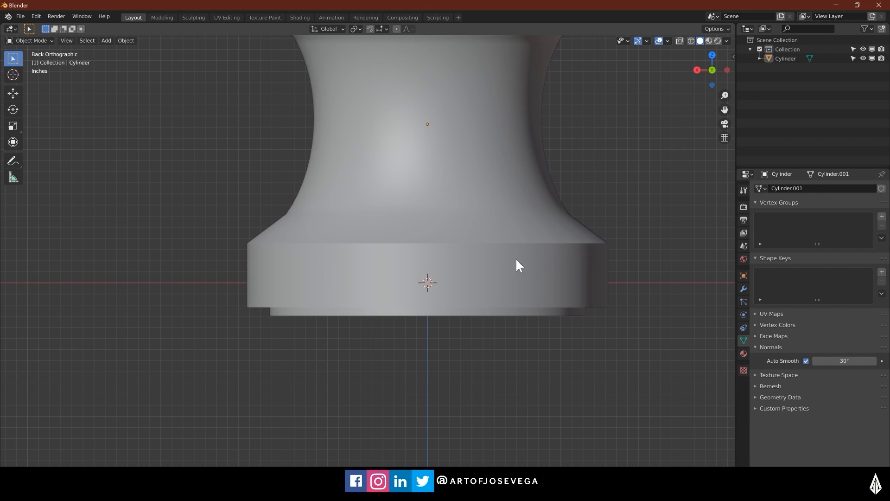
{"action": "left_click", "coordinate": [499, 258]}
{"action": "key", "text": "g"}
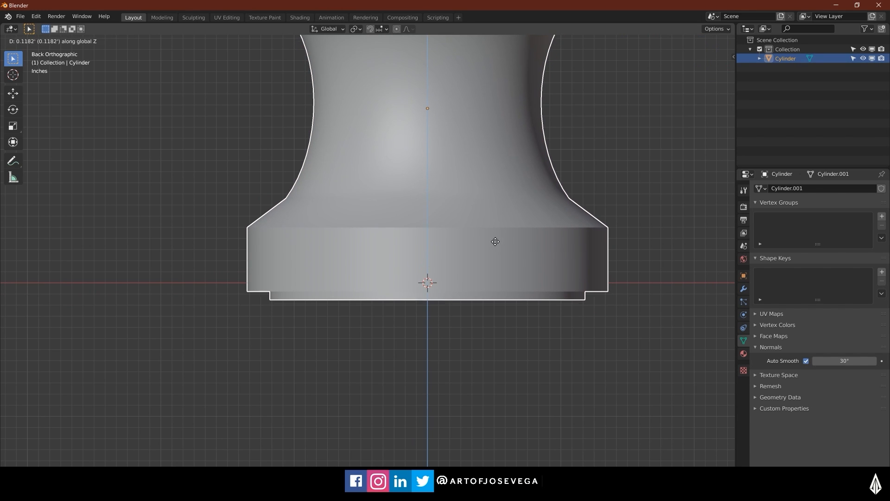
{"action": "left_click", "coordinate": [494, 231]}
Step: Put the cylinder back in Edit Mode, activate the Bisect tool and select the whole mesh
{"action": "middle_click_drag", "start_coordinate": [372, 261], "coordinate": [366, 310], "text": "shift"}
{"action": "key", "text": "ctrl+Tab"}
{"action": "left_click", "coordinate": [429, 298]}
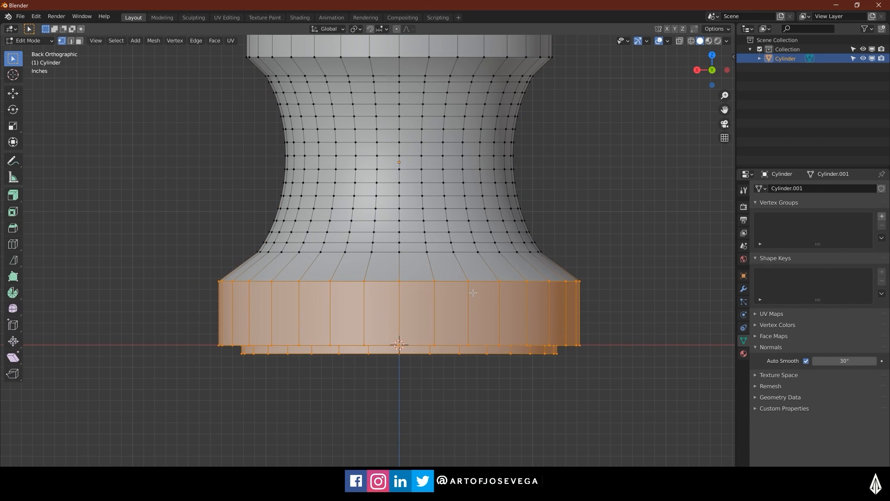
{"action": "left_click", "coordinate": [18, 258]}
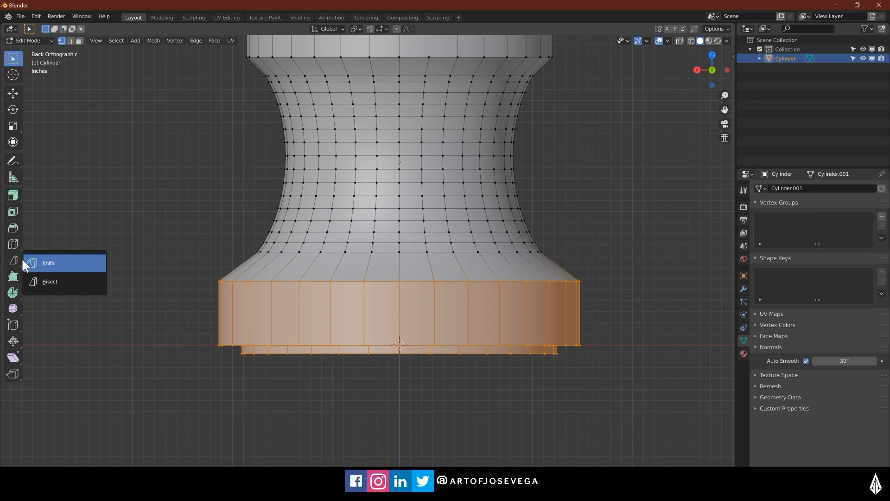
{"action": "left_click", "coordinate": [44, 284]}
{"action": "middle_click_drag", "start_coordinate": [214, 307], "coordinate": [222, 290], "text": "shift"}
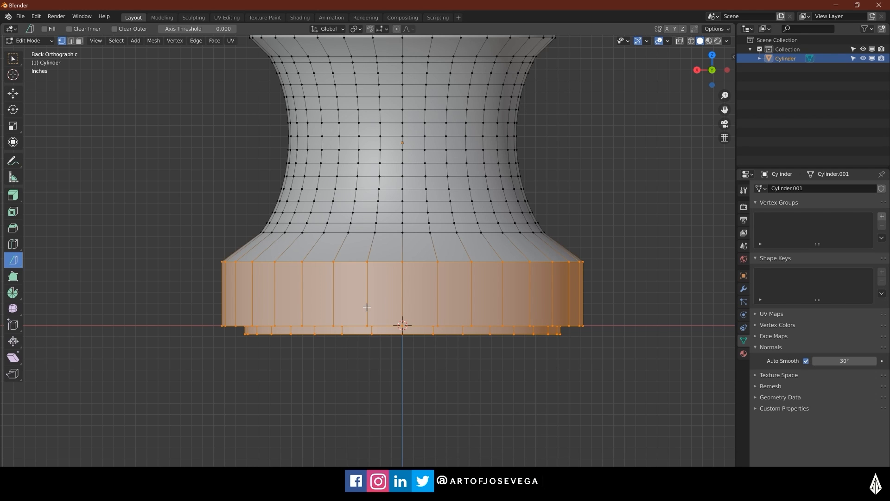
{"action": "key", "text": "a"}
{"action": "middle_click_drag", "start_coordinate": [331, 306], "coordinate": [349, 353], "text": "shift"}
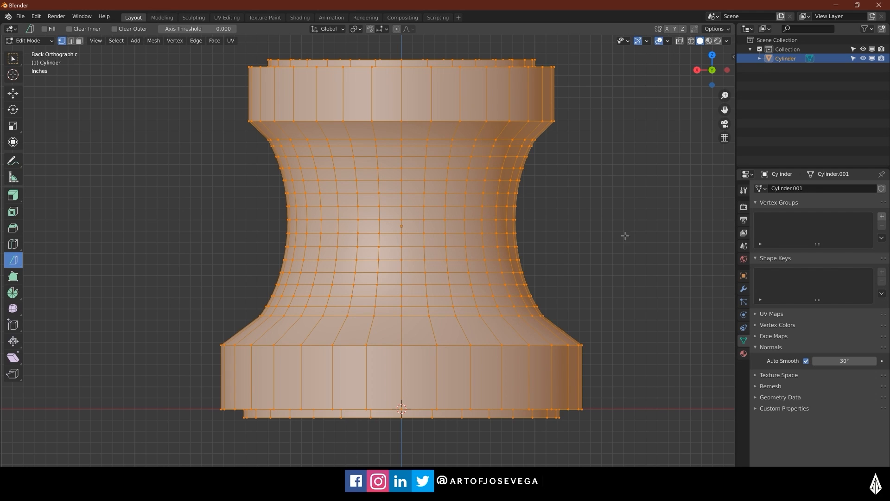
Step: Enable Fill and Clear Outer for Bisect and cut horizontally through the base just above the ground line to remove the stepped underside
{"action": "left_click", "coordinate": [744, 190]}
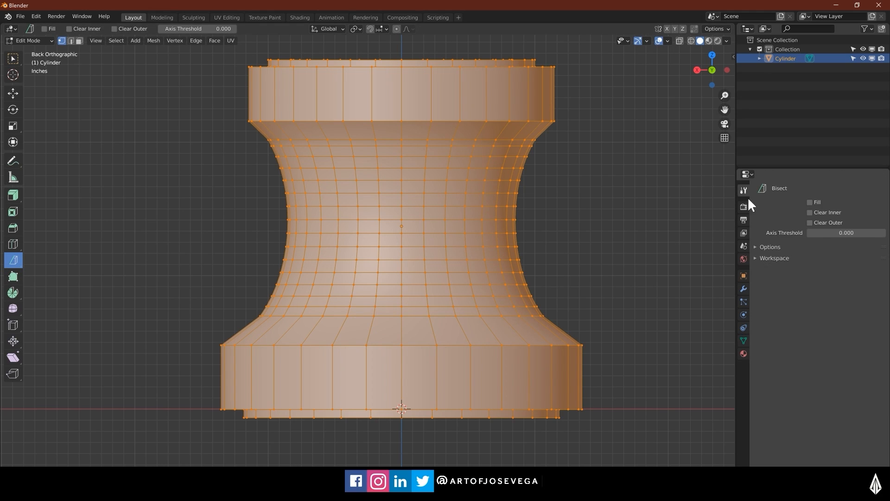
{"action": "left_click", "coordinate": [809, 222]}
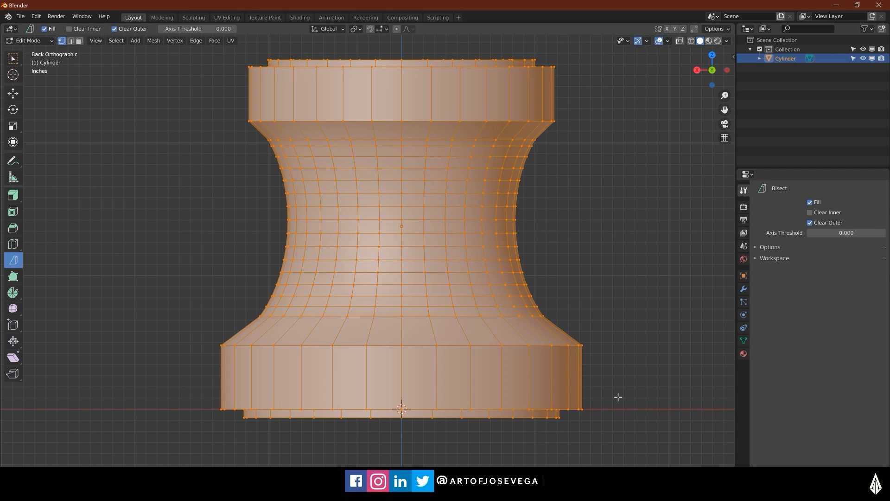
{"action": "left_click_drag", "start_coordinate": [622, 398], "coordinate": [97, 398]}
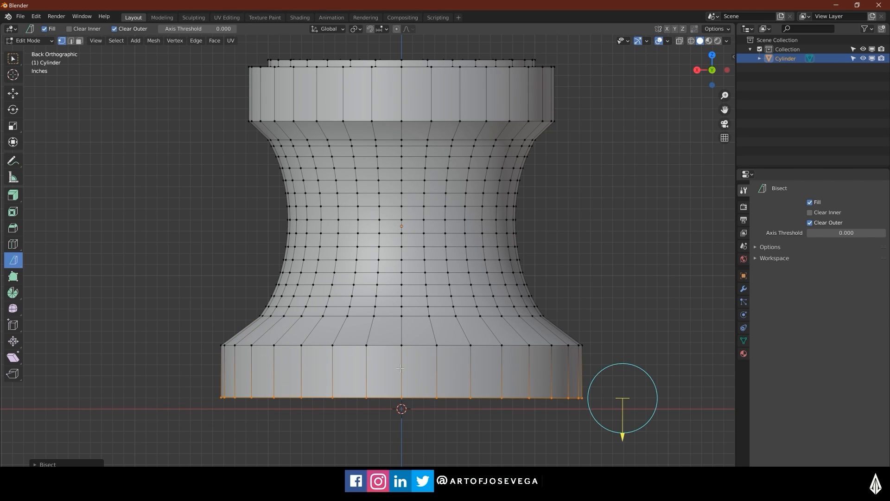
Step: Switch to Object Mode and inspect the filled flat underside and the overall shape of the cylinder
{"action": "middle_click_drag", "start_coordinate": [400, 369], "coordinate": [417, 359]}
{"action": "key", "text": "Tab"}
{"action": "middle_click_drag", "start_coordinate": [544, 259], "coordinate": [328, 308]}
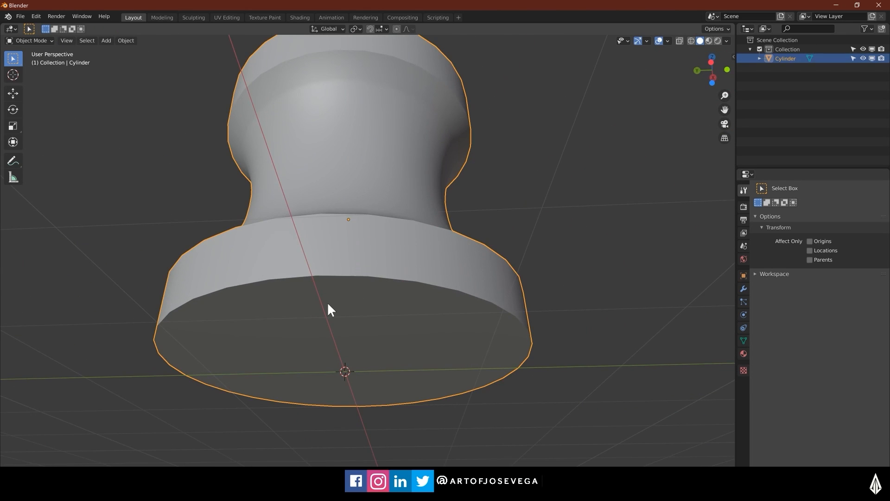
{"action": "middle_click_drag", "start_coordinate": [363, 265], "coordinate": [474, 310]}
{"action": "scroll", "coordinate": [454, 289], "scroll_direction": "down", "scroll_amount": 5}
{"action": "scroll", "coordinate": [390, 347], "scroll_direction": "up", "scroll_amount": 5}
{"action": "scroll", "coordinate": [419, 266], "scroll_direction": "down", "scroll_amount": 4}
{"action": "scroll", "coordinate": [343, 287], "scroll_direction": "up", "scroll_amount": 4}
Step: In the back orthographic view, lower the cylinder along Z so its flat base rests on the ground line
{"action": "left_click", "coordinate": [711, 75]}
{"action": "scroll", "coordinate": [379, 296], "scroll_direction": "down", "scroll_amount": 2}
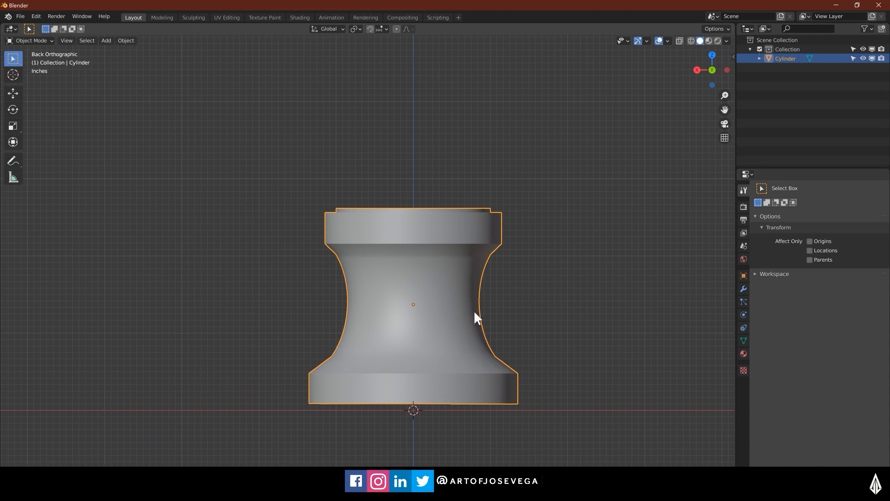
{"action": "key", "text": "g"}
{"action": "key", "text": "z"}
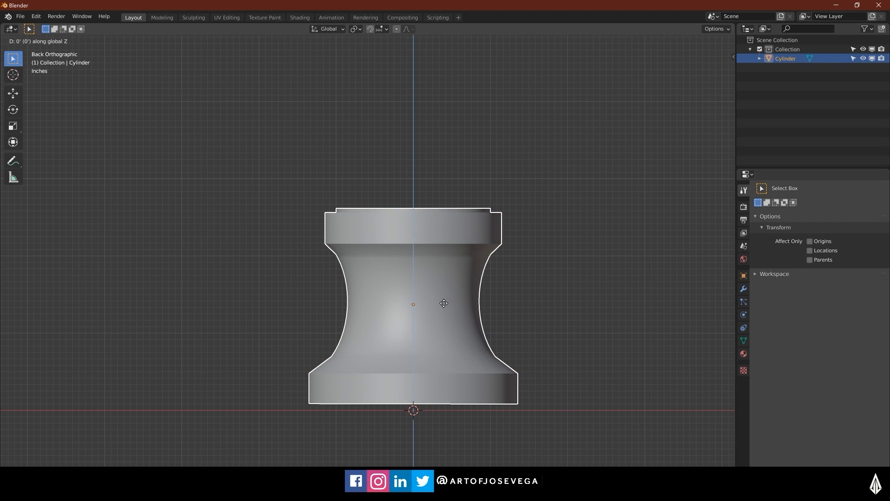
{"action": "left_click", "coordinate": [443, 308]}
{"action": "middle_click_drag", "start_coordinate": [443, 307], "coordinate": [421, 284], "text": "shift"}
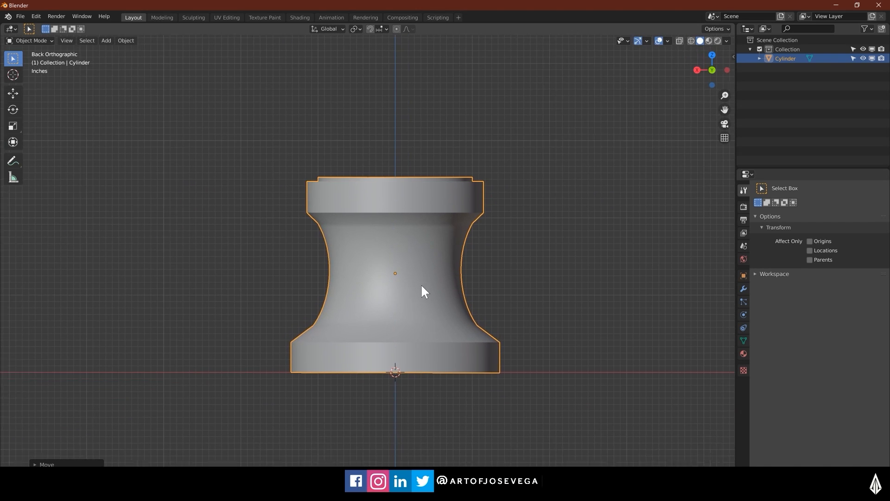
Step: Add a UV sphere and raise it along Z about 2.5 ft so its centre sits at the cylinder's top rim
{"action": "key", "text": "shift+a"}
{"action": "mouse_move", "coordinate": [457, 275]}
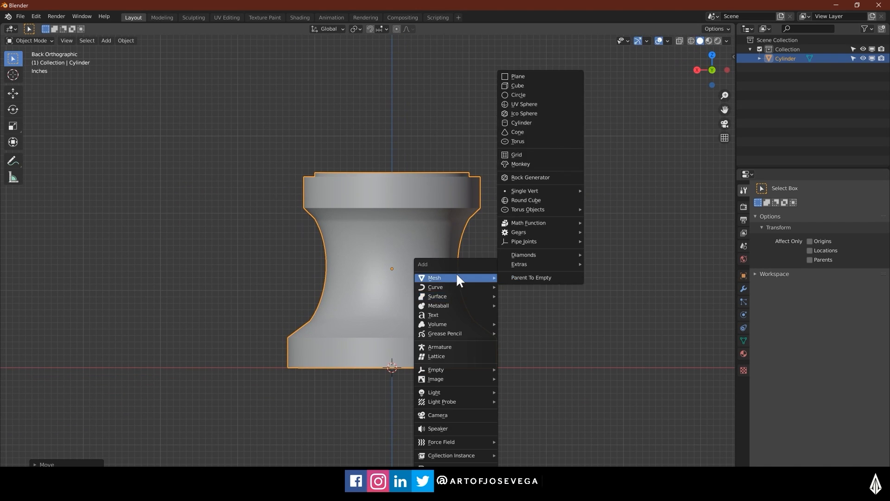
{"action": "left_click", "coordinate": [531, 103]}
{"action": "middle_click_drag", "start_coordinate": [438, 328], "coordinate": [441, 344], "text": "shift"}
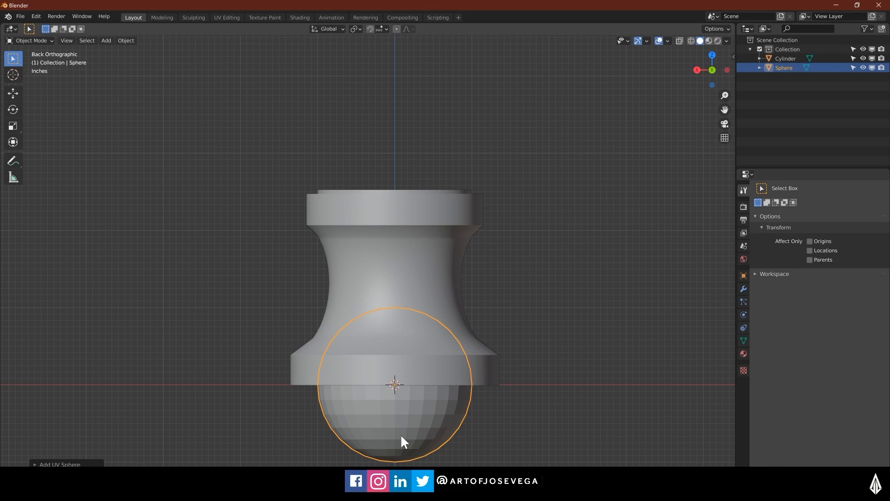
{"action": "key", "text": "g"}
{"action": "key", "text": "z"}
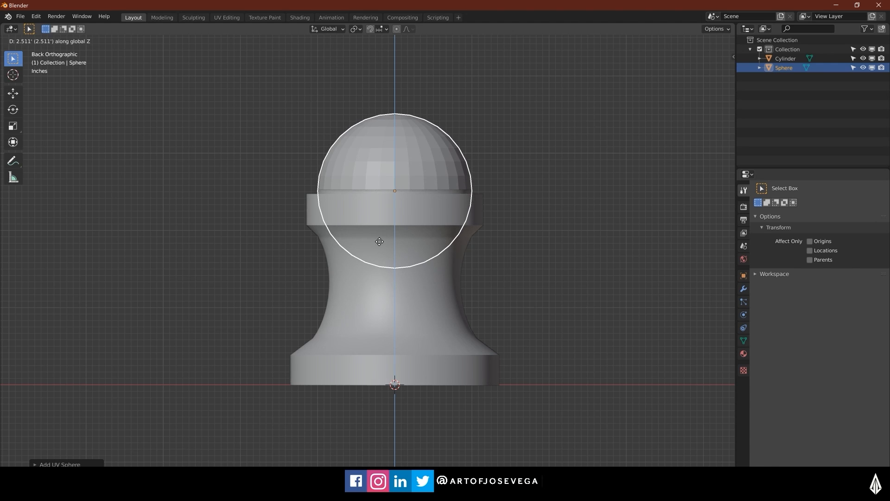
{"action": "left_click", "coordinate": [381, 240]}
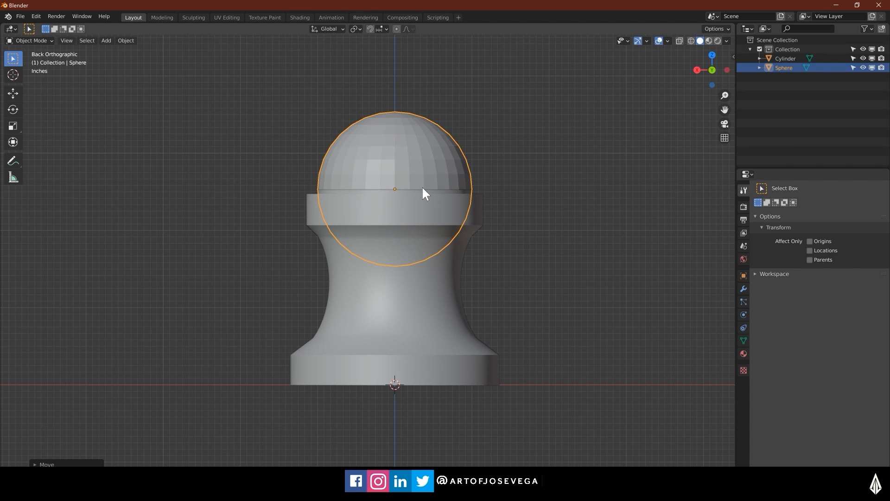
Step: Scale the sphere up to about 1.08 and refine its size to fit the raised rim on the cylinder
{"action": "scroll", "coordinate": [425, 197], "scroll_direction": "up", "scroll_amount": 3}
{"action": "key", "text": "s"}
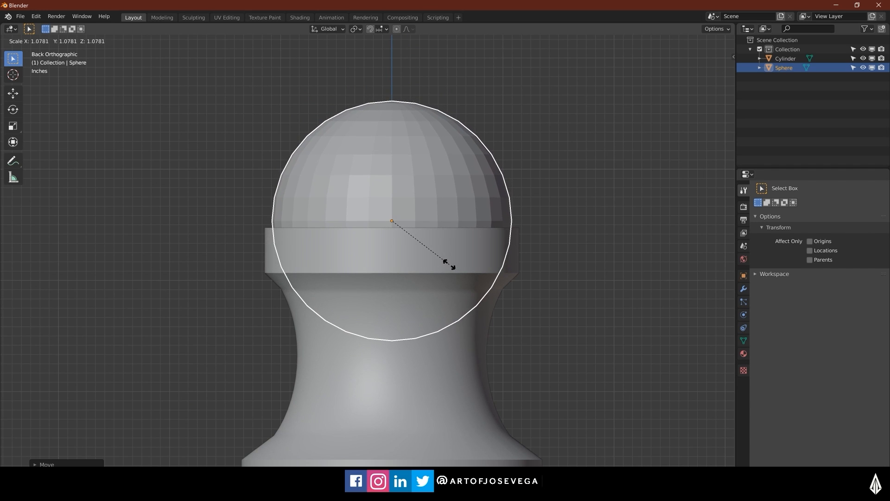
{"action": "left_click", "coordinate": [449, 262]}
{"action": "middle_click_drag", "start_coordinate": [449, 263], "coordinate": [508, 227]}
{"action": "key", "text": "s"}
{"action": "left_click", "coordinate": [540, 256]}
Step: Adjust the sphere's height along Z so it sits as a half dome on the rim, and deselect it
{"action": "key", "text": "g"}
{"action": "key", "text": "z"}
{"action": "left_click", "coordinate": [507, 228]}
{"action": "left_click", "coordinate": [580, 184]}
{"action": "scroll", "coordinate": [575, 185], "scroll_direction": "down", "scroll_amount": 4}
{"action": "middle_click_drag", "start_coordinate": [556, 184], "coordinate": [524, 223]}
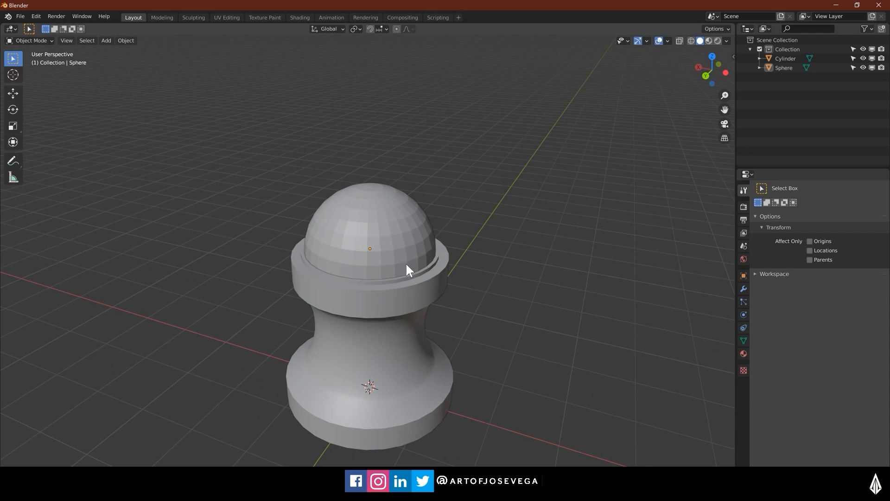
Step: Shade the sphere smooth and enable Auto Smooth at 30° in its normals settings
{"action": "left_click", "coordinate": [379, 243]}
{"action": "scroll", "coordinate": [377, 240], "scroll_direction": "up", "scroll_amount": 3}
{"action": "right_click", "coordinate": [400, 193]}
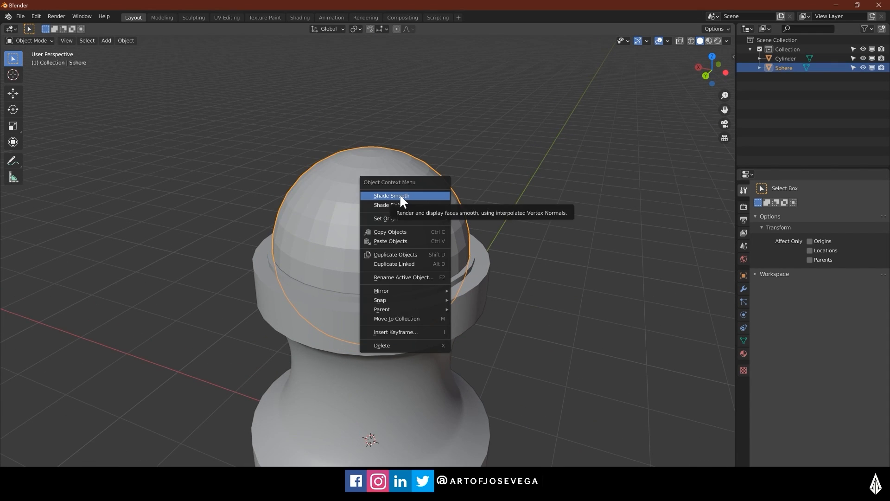
{"action": "left_click", "coordinate": [399, 194]}
{"action": "mouse_move", "coordinate": [399, 193]}
{"action": "middle_mouse_down"}
{"action": "mouse_move", "coordinate": [421, 216]}
{"action": "mouse_move", "coordinate": [710, 281]}
{"action": "middle_mouse_up"}
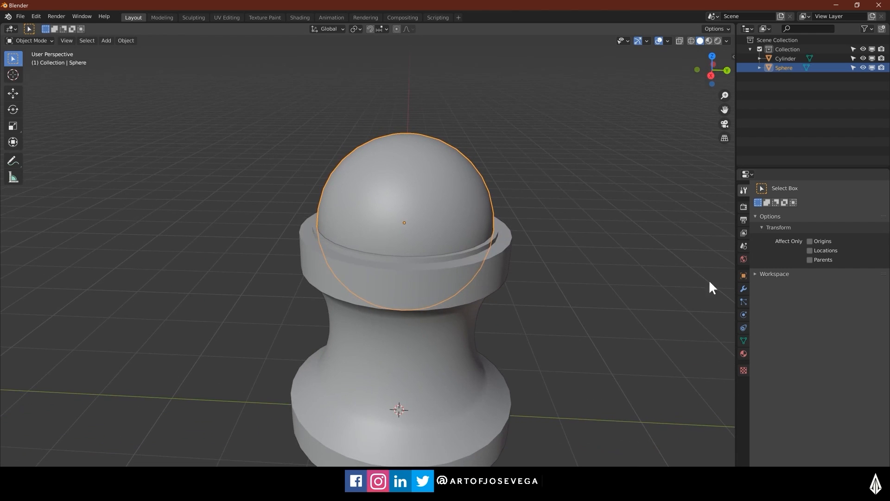
{"action": "left_click", "coordinate": [743, 340]}
{"action": "left_click", "coordinate": [770, 347]}
{"action": "left_click", "coordinate": [805, 360]}
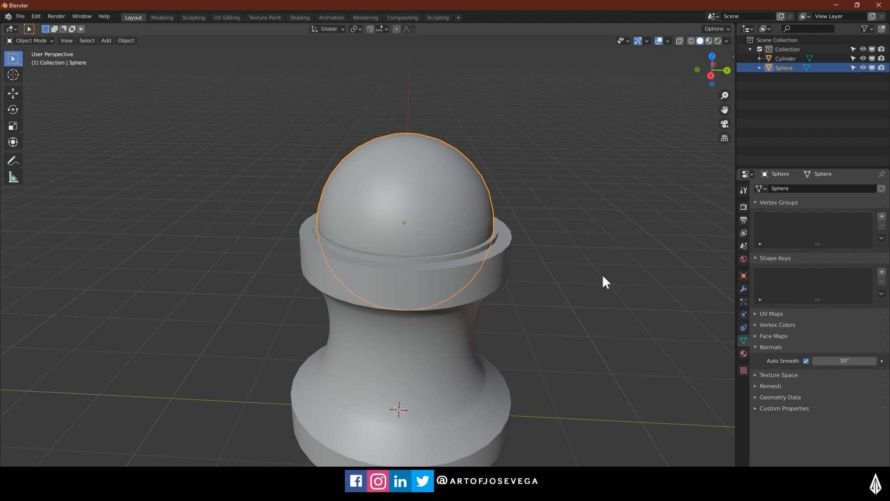
{"action": "left_click", "coordinate": [602, 274]}
Step: In the back orthographic view, raise the sphere along Z so most of it stands above the collar
{"action": "scroll", "coordinate": [552, 240], "scroll_direction": "up", "scroll_amount": 4}
{"action": "middle_click_drag", "start_coordinate": [478, 263], "coordinate": [408, 314]}
{"action": "scroll", "coordinate": [481, 310], "scroll_direction": "down", "scroll_amount": 5}
{"action": "scroll", "coordinate": [407, 314], "scroll_direction": "up", "scroll_amount": 6}
{"action": "middle_click_drag", "start_coordinate": [439, 248], "coordinate": [634, 123]}
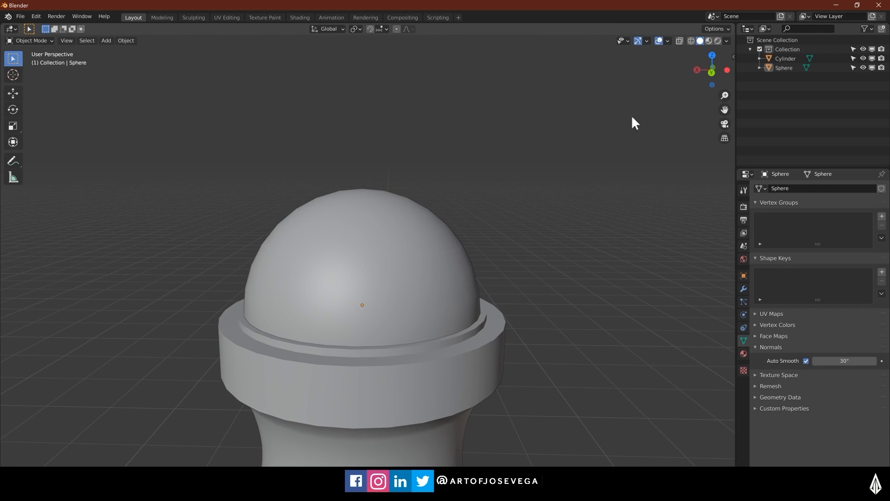
{"action": "left_click", "coordinate": [711, 73]}
{"action": "left_click", "coordinate": [387, 236]}
{"action": "key", "text": "g"}
{"action": "key", "text": "z"}
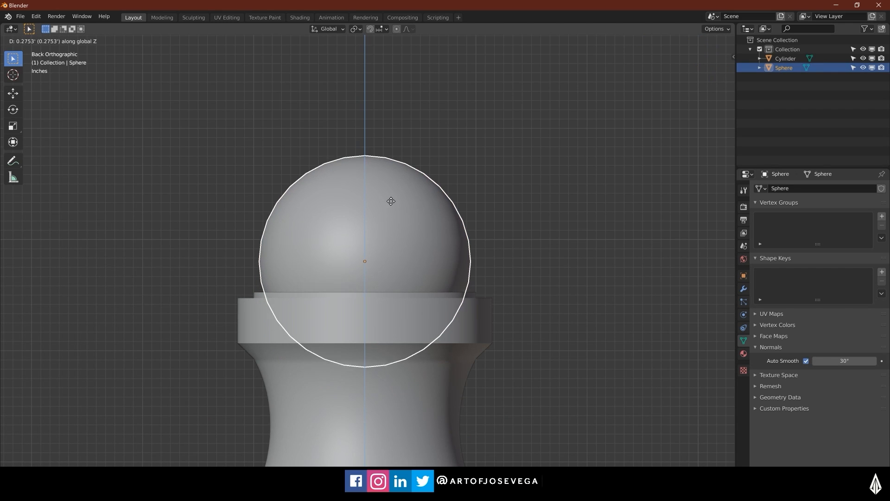
{"action": "left_click", "coordinate": [393, 171]}
{"action": "left_click", "coordinate": [535, 181]}
Step: Fine-tune the sphere's height along Z so its underside still sinks into the rim, and deselect it
{"action": "middle_click_drag", "start_coordinate": [535, 182], "coordinate": [399, 234]}
{"action": "left_click", "coordinate": [399, 235]}
{"action": "key", "text": "g"}
{"action": "key", "text": "z"}
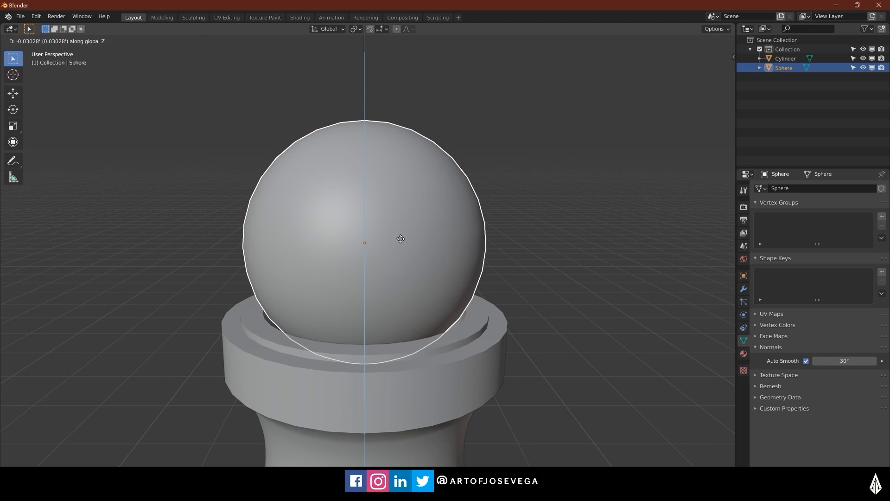
{"action": "left_click", "coordinate": [567, 265]}
{"action": "left_click", "coordinate": [567, 265]}
Step: Select the cylinder and put it in Edit Mode with edge selection to work on the collar
{"action": "middle_click_drag", "start_coordinate": [567, 265], "coordinate": [417, 278]}
{"action": "scroll", "coordinate": [400, 268], "scroll_direction": "up", "scroll_amount": 3}
{"action": "scroll", "coordinate": [427, 266], "scroll_direction": "up", "scroll_amount": 2}
{"action": "left_click", "coordinate": [448, 270]}
{"action": "scroll", "coordinate": [448, 270], "scroll_direction": "down", "scroll_amount": 3}
{"action": "key", "text": "ctrl+Tab"}
{"action": "left_click", "coordinate": [488, 274]}
{"action": "scroll", "coordinate": [472, 277], "scroll_direction": "up", "scroll_amount": 3}
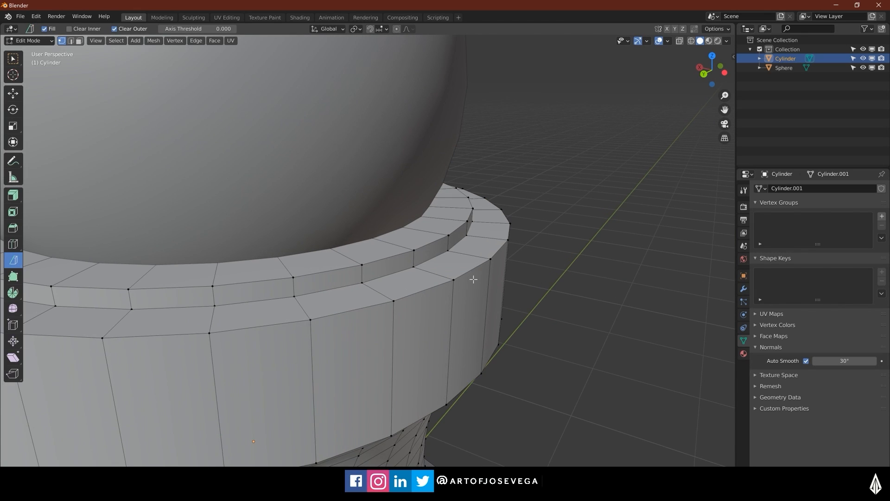
{"action": "key", "text": "2"}
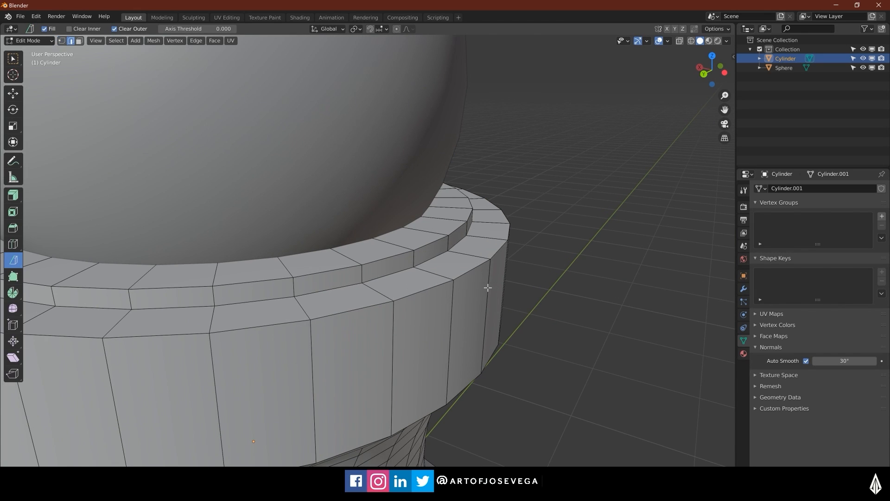
Step: Bevel the collar's outer top edge loop with a narrow, multi-segment rounding
{"action": "scroll", "coordinate": [492, 285], "scroll_direction": "down", "scroll_amount": 2}
{"action": "mouse_move", "coordinate": [496, 281]}
{"action": "middle_mouse_down"}
{"action": "mouse_move", "coordinate": [473, 290]}
{"action": "mouse_move", "coordinate": [487, 296]}
{"action": "mouse_move", "coordinate": [482, 286]}
{"action": "middle_mouse_up"}
{"action": "left_click", "coordinate": [472, 287], "text": "alt"}
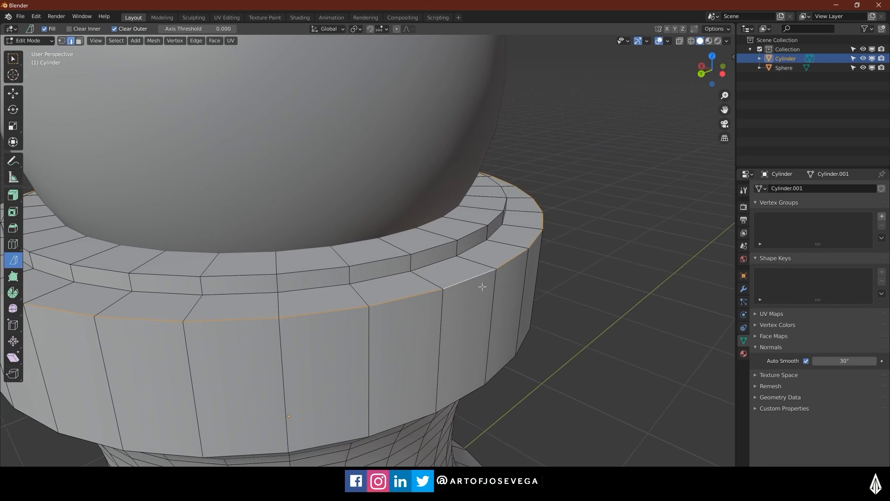
{"action": "scroll", "coordinate": [476, 296], "scroll_direction": "up", "scroll_amount": 10}
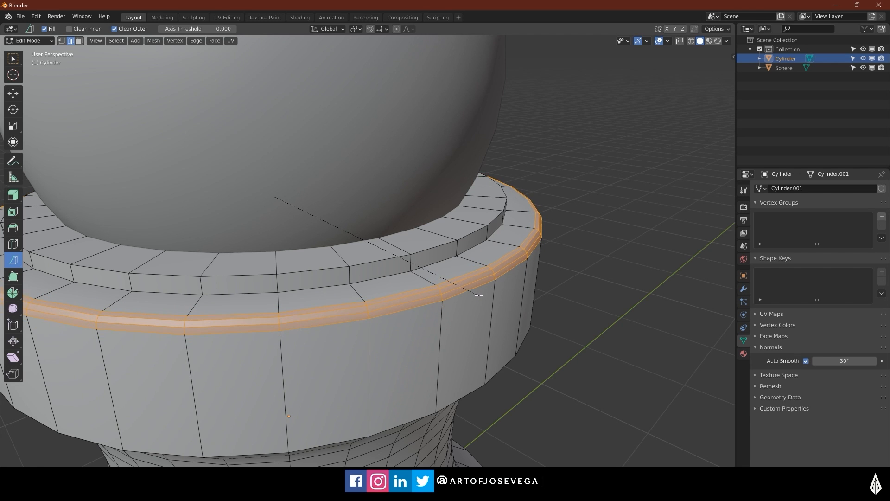
{"action": "left_click", "coordinate": [478, 295]}
Step: Bevel the top edge loop of the raised inner rim narrowly and return to Object Mode
{"action": "middle_click_drag", "start_coordinate": [477, 294], "coordinate": [422, 258]}
{"action": "left_click", "coordinate": [431, 249], "text": "alt"}
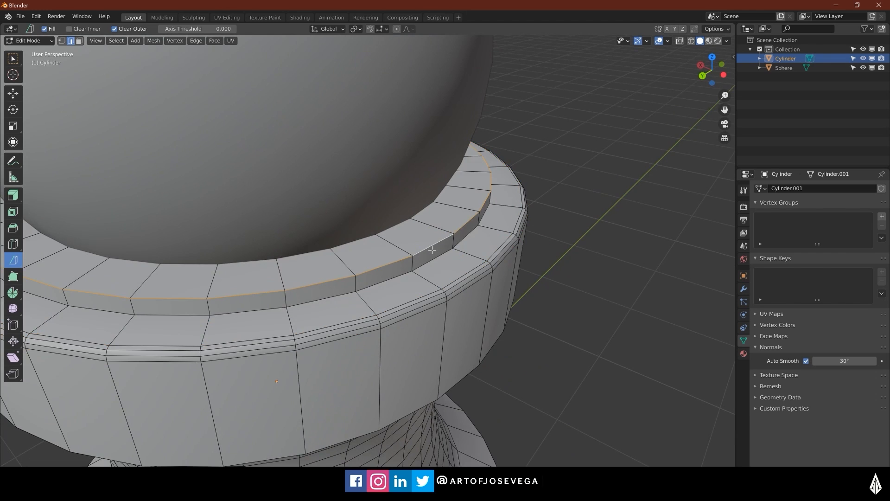
{"action": "left_click", "coordinate": [482, 268]}
{"action": "middle_click_drag", "start_coordinate": [482, 267], "coordinate": [520, 287]}
{"action": "scroll", "coordinate": [520, 287], "scroll_direction": "down", "scroll_amount": 5}
{"action": "key", "text": "Tab"}
{"action": "left_click", "coordinate": [564, 269]}
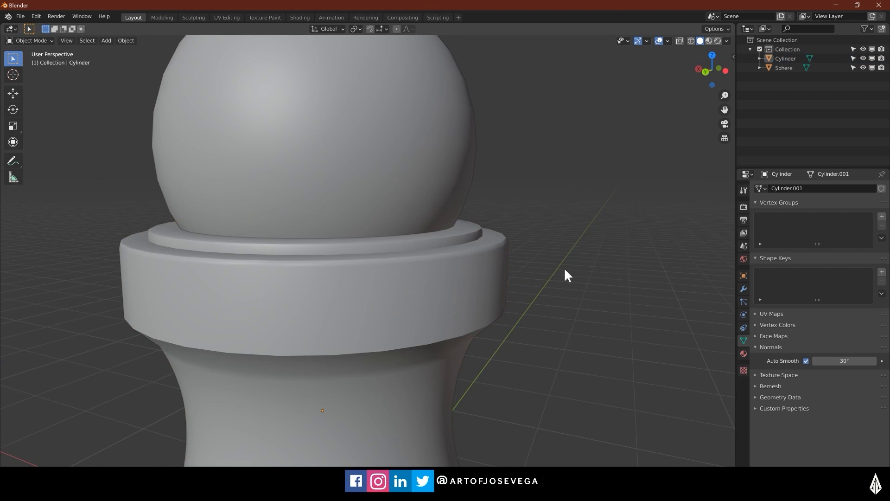
Step: Select the cylinder again and reopen it in Edit Mode to work on the base
{"action": "scroll", "coordinate": [529, 284], "scroll_direction": "down", "scroll_amount": 1}
{"action": "middle_click_drag", "start_coordinate": [416, 309], "coordinate": [453, 248], "text": "shift"}
{"action": "middle_click_drag", "start_coordinate": [390, 317], "coordinate": [422, 324]}
{"action": "middle_click_drag", "start_coordinate": [441, 372], "coordinate": [432, 290], "text": "shift"}
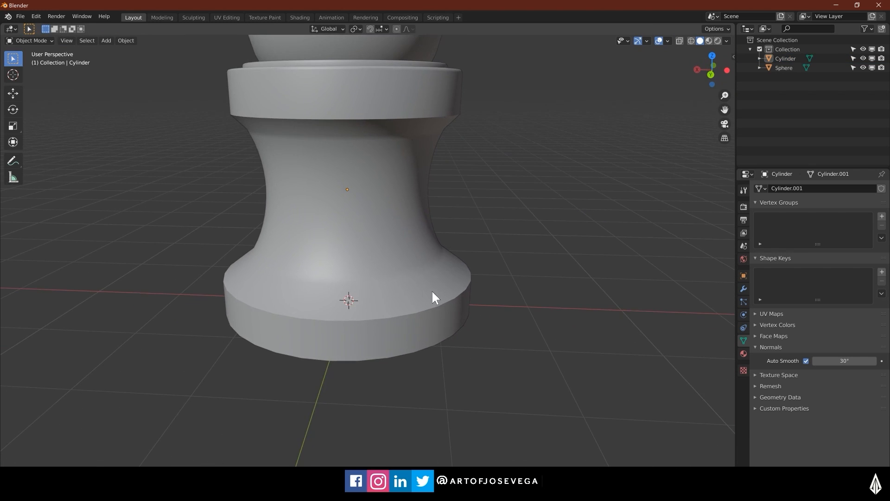
{"action": "scroll", "coordinate": [436, 291], "scroll_direction": "up", "scroll_amount": 3}
{"action": "scroll", "coordinate": [491, 300], "scroll_direction": "down", "scroll_amount": 1}
{"action": "left_click", "coordinate": [463, 303]}
{"action": "key", "text": "Tab"}
Step: Bevel the base's upper outer edge loop with a narrow rounding and return to Object Mode
{"action": "scroll", "coordinate": [482, 311], "scroll_direction": "up", "scroll_amount": 2}
{"action": "left_click", "coordinate": [494, 318], "text": "alt"}
{"action": "key", "text": "ctrl+b"}
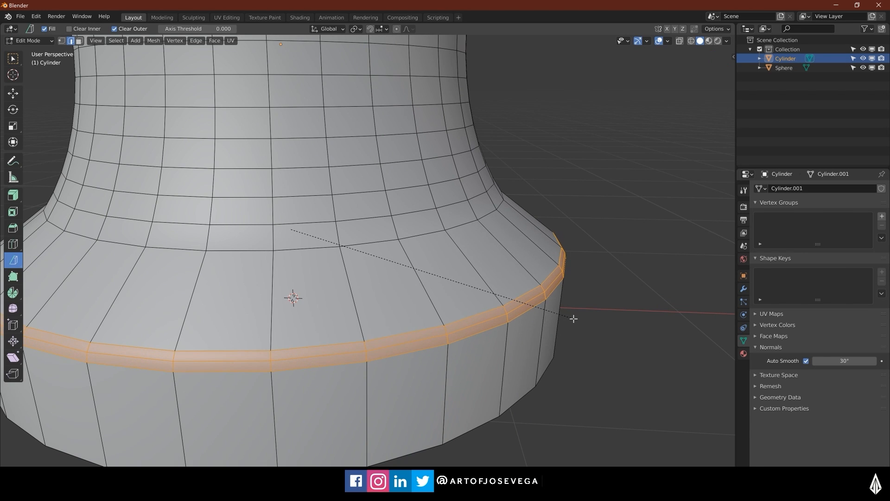
{"action": "left_click", "coordinate": [574, 319]}
{"action": "scroll", "coordinate": [528, 314], "scroll_direction": "down", "scroll_amount": 3}
{"action": "key", "text": "Tab"}
{"action": "scroll", "coordinate": [507, 249], "scroll_direction": "down", "scroll_amount": 2}
{"action": "left_click", "coordinate": [475, 237]}
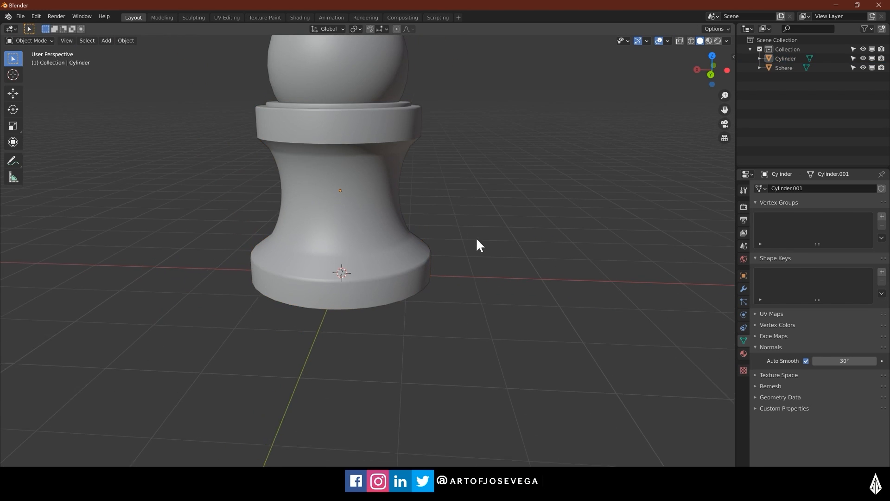
Step: Scale the sphere up slightly so it fits more snugly in the rim, and deselect it
{"action": "scroll", "coordinate": [493, 273], "scroll_direction": "down", "scroll_amount": 2}
{"action": "middle_click_drag", "start_coordinate": [494, 278], "coordinate": [514, 338]}
{"action": "middle_click_drag", "start_coordinate": [456, 278], "coordinate": [397, 239], "text": "shift"}
{"action": "scroll", "coordinate": [431, 335], "scroll_direction": "up", "scroll_amount": 3}
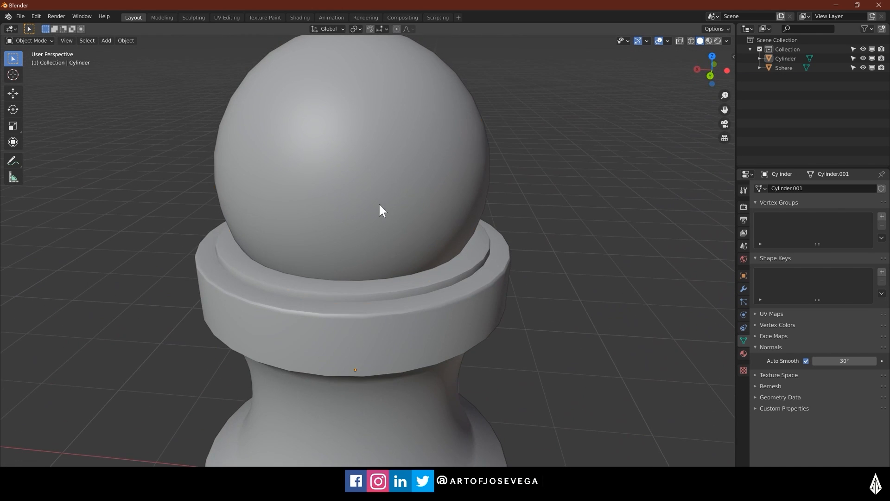
{"action": "left_click", "coordinate": [379, 202]}
{"action": "key", "text": "s"}
{"action": "left_click", "coordinate": [478, 216]}
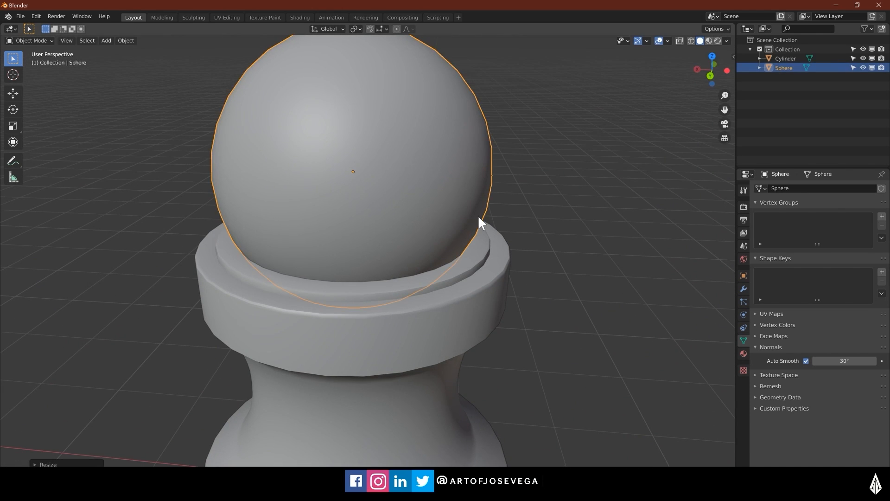
{"action": "left_click", "coordinate": [602, 267]}
Step: In the back orthographic view, select and frame the cylinder and put it in Edit Mode
{"action": "scroll", "coordinate": [601, 266], "scroll_direction": "down", "scroll_amount": 6}
{"action": "middle_click_drag", "start_coordinate": [544, 250], "coordinate": [512, 205]}
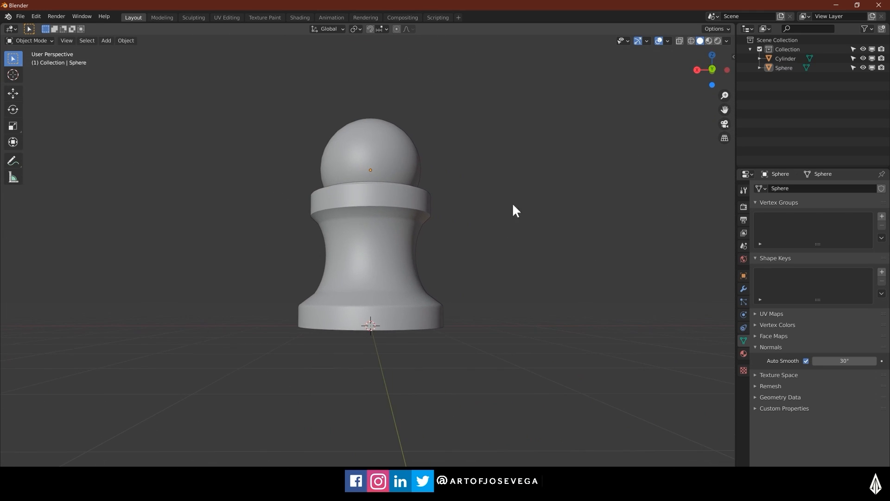
{"action": "left_click", "coordinate": [712, 69]}
{"action": "scroll", "coordinate": [393, 271], "scroll_direction": "up", "scroll_amount": 3}
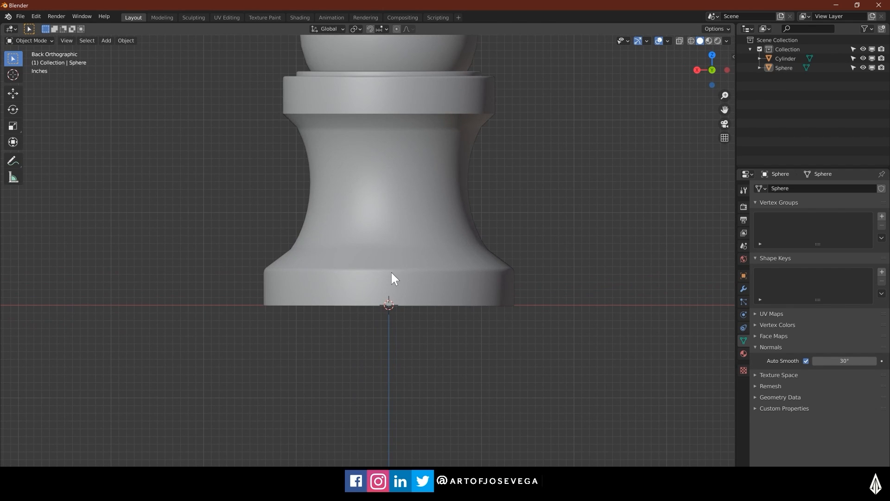
{"action": "left_click", "coordinate": [392, 273]}
{"action": "key", "text": "KP_Decimal"}
{"action": "key", "text": "ctrl+Tab"}
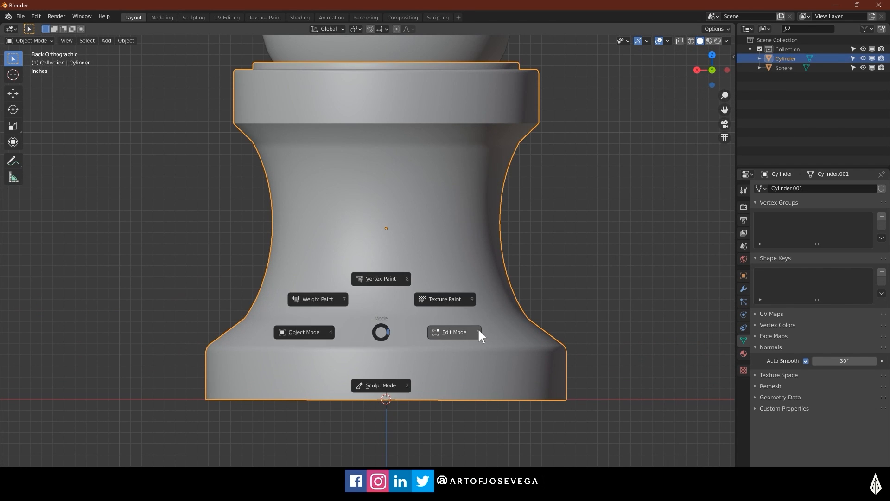
{"action": "left_click", "coordinate": [478, 334]}
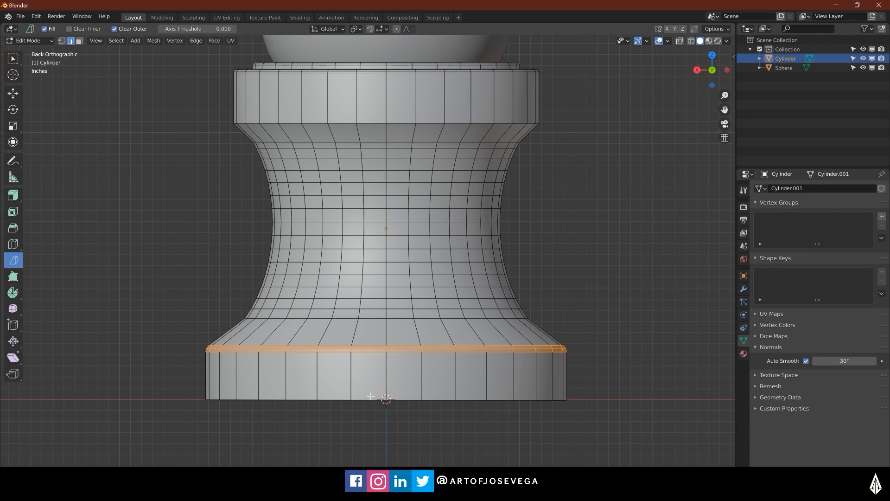
Step: Add a horizontal loop cut around the base and slide it down by about 0.5, close to the bottom edge
{"action": "left_click", "coordinate": [390, 383]}
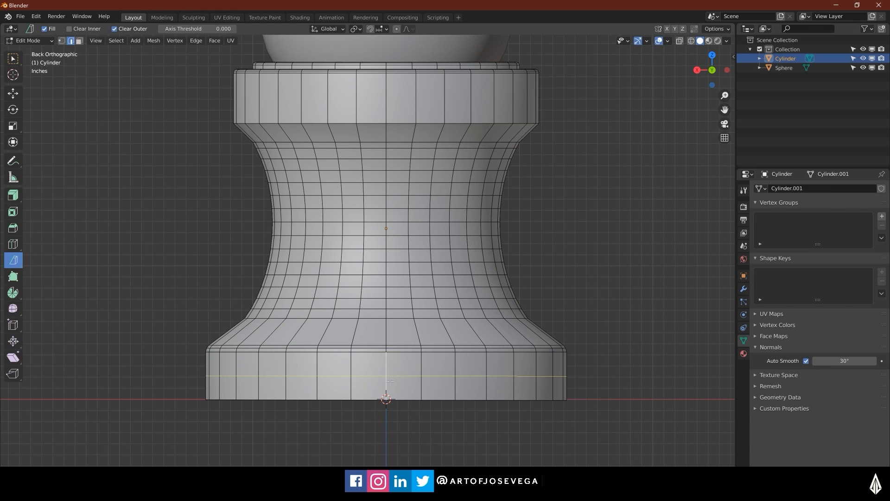
{"action": "left_click", "coordinate": [386, 369]}
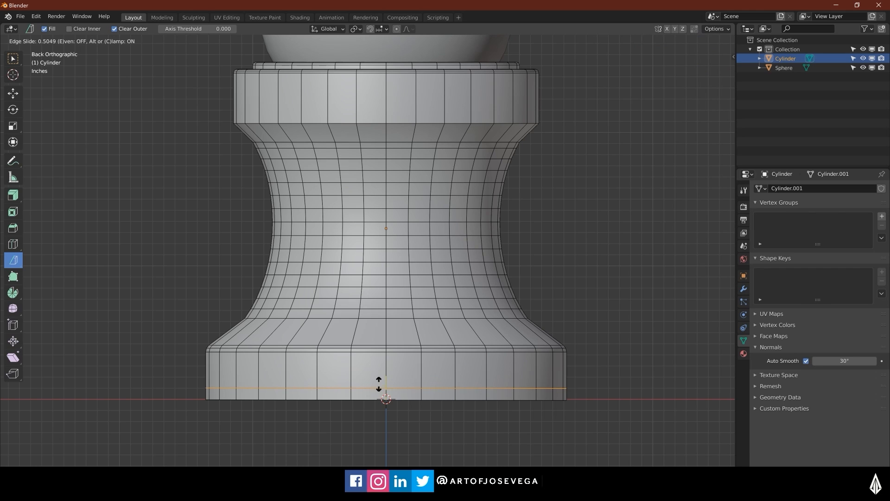
{"action": "left_click", "coordinate": [378, 383]}
{"action": "middle_click_drag", "start_coordinate": [379, 384], "coordinate": [389, 328], "text": "shift"}
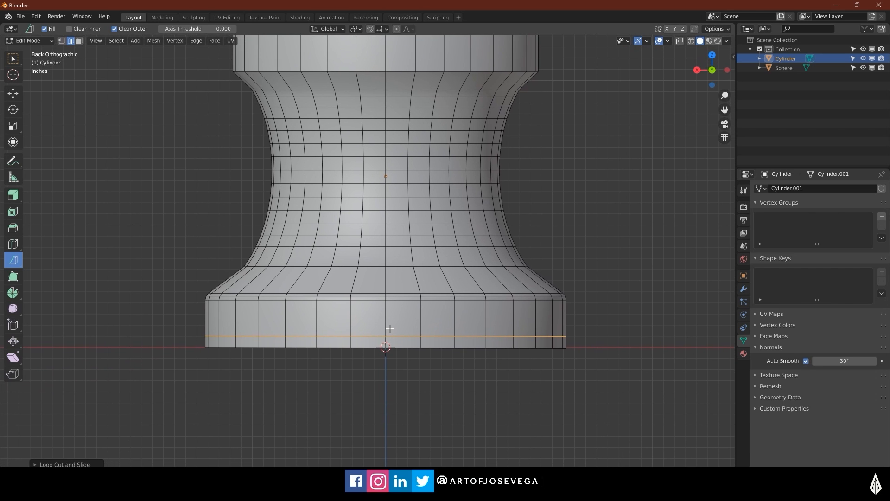
Step: Select the whole bottom band of faces below the new loop cut, with X-ray on to include the far side
{"action": "key", "text": "3"}
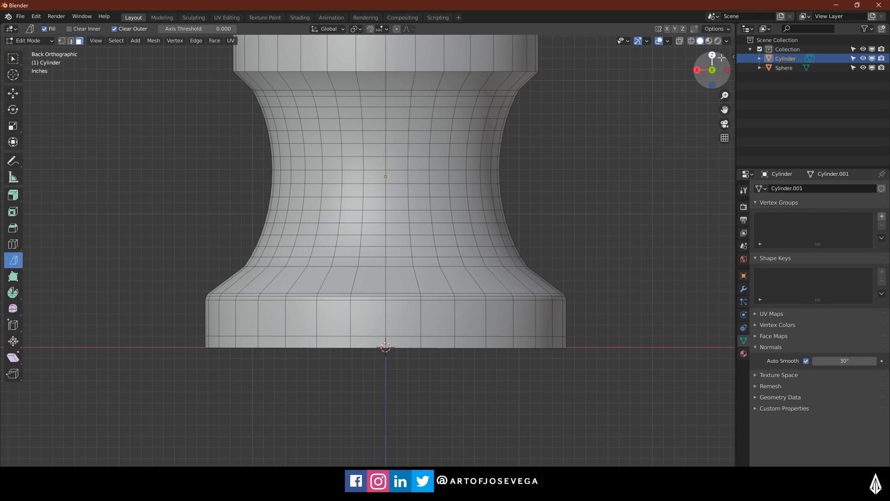
{"action": "key", "text": "alt+z"}
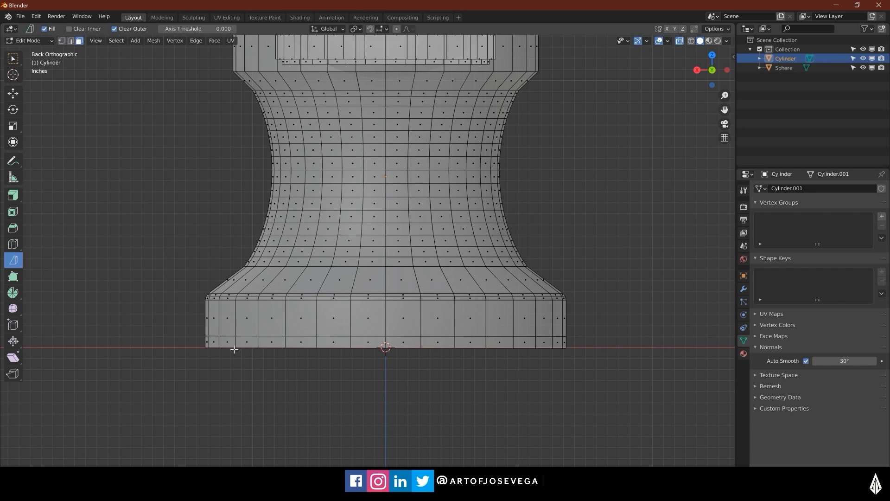
{"action": "left_click", "coordinate": [13, 59]}
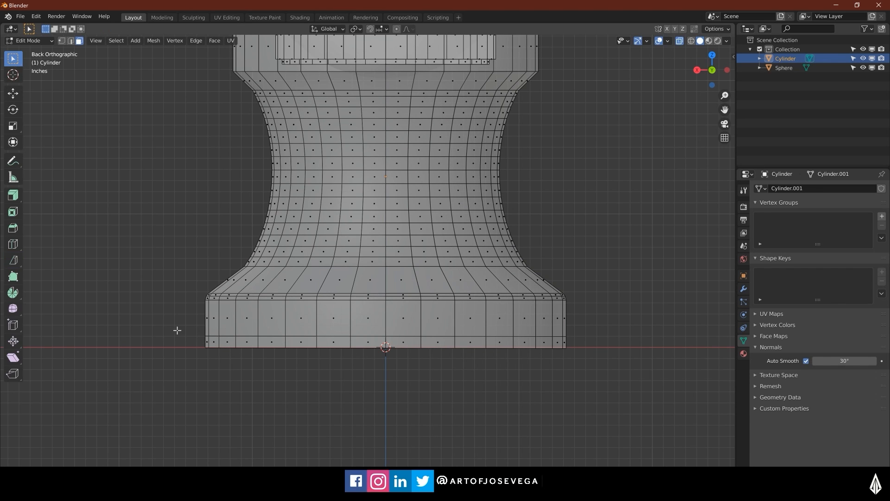
{"action": "left_click_drag", "start_coordinate": [258, 349], "coordinate": [606, 346]}
{"action": "middle_click_drag", "start_coordinate": [606, 347], "coordinate": [483, 279], "text": "shift"}
{"action": "scroll", "coordinate": [506, 301], "scroll_direction": "up", "scroll_amount": 3}
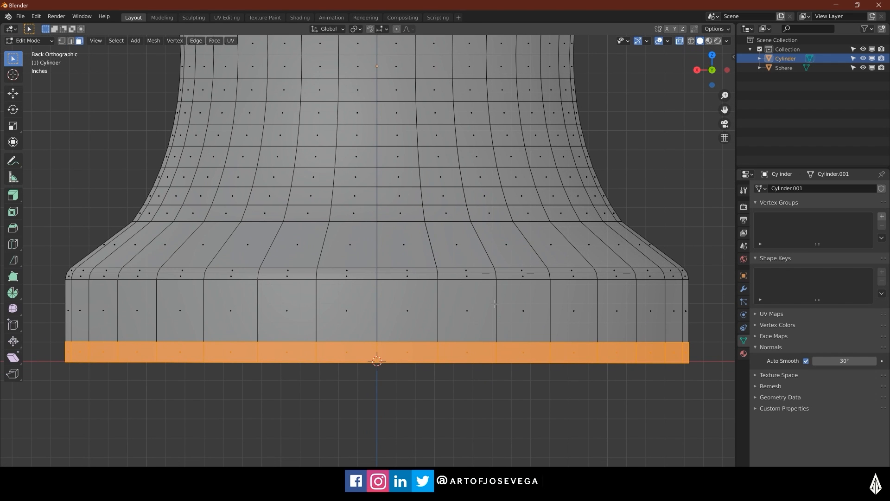
Step: Extrude the bottom band, scale it outward to about 1.08 and move it slightly down along Z
{"action": "key", "text": "e"}
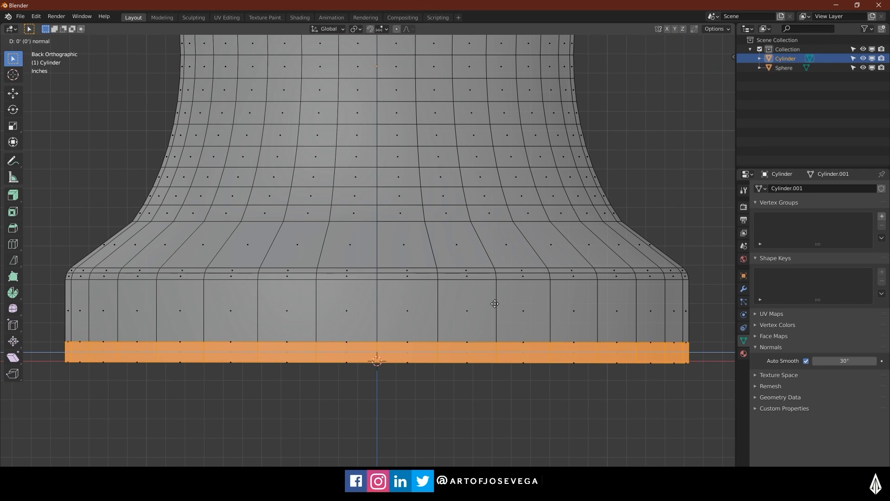
{"action": "key", "text": "s"}
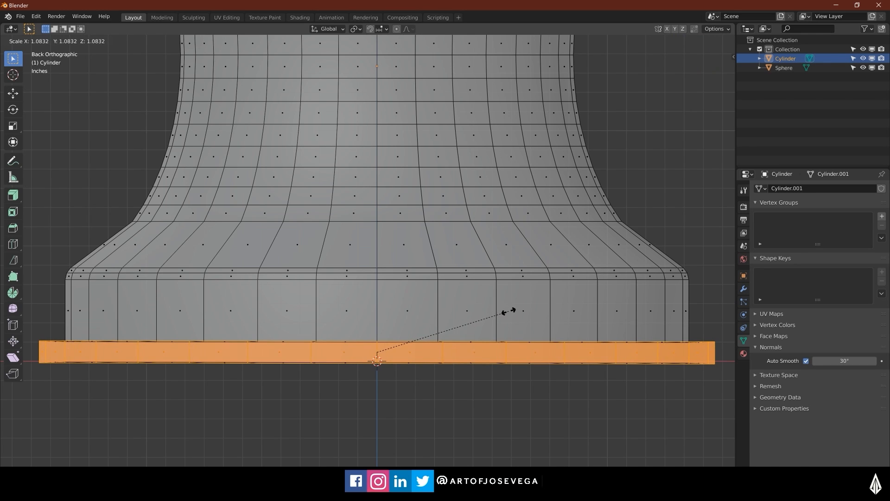
{"action": "left_click", "coordinate": [514, 317]}
{"action": "key", "text": "g"}
{"action": "key", "text": "z"}
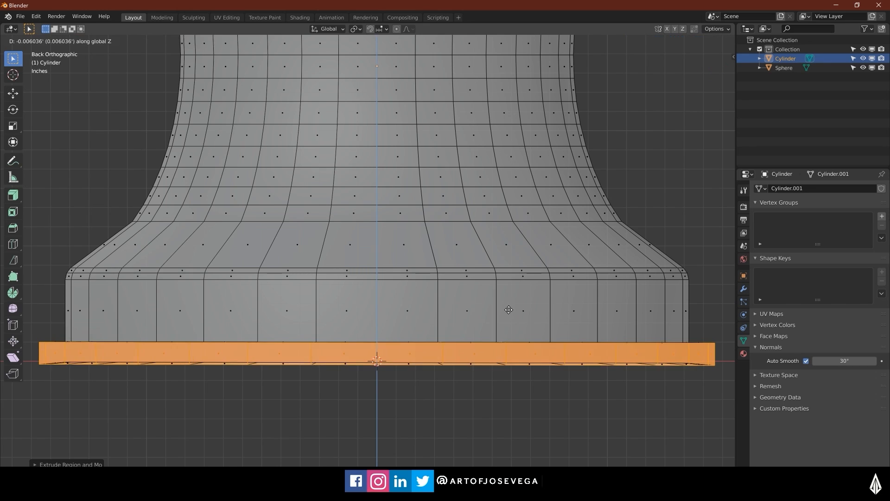
{"action": "left_click", "coordinate": [508, 312]}
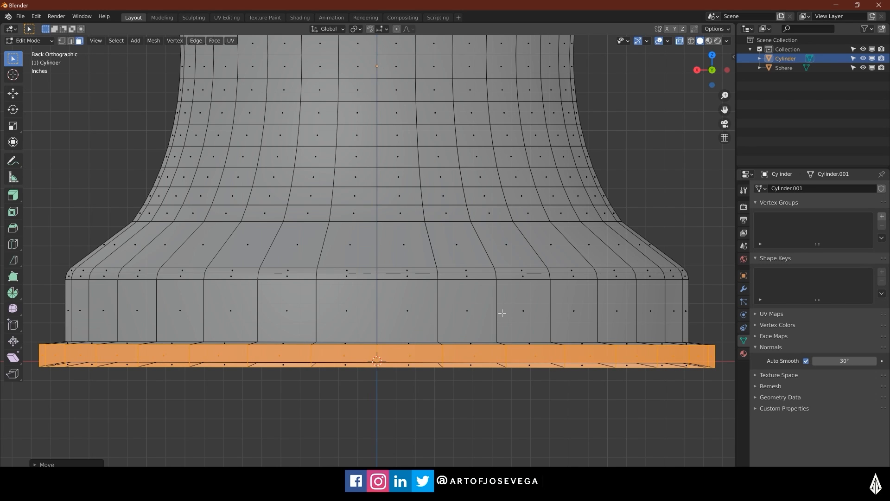
Step: Select the inner bottom vertices, move them down along Z toward the extruded lip's underside, and return to Object Mode
{"action": "middle_click_drag", "start_coordinate": [404, 341], "coordinate": [418, 324], "text": "shift"}
{"action": "key", "text": "1"}
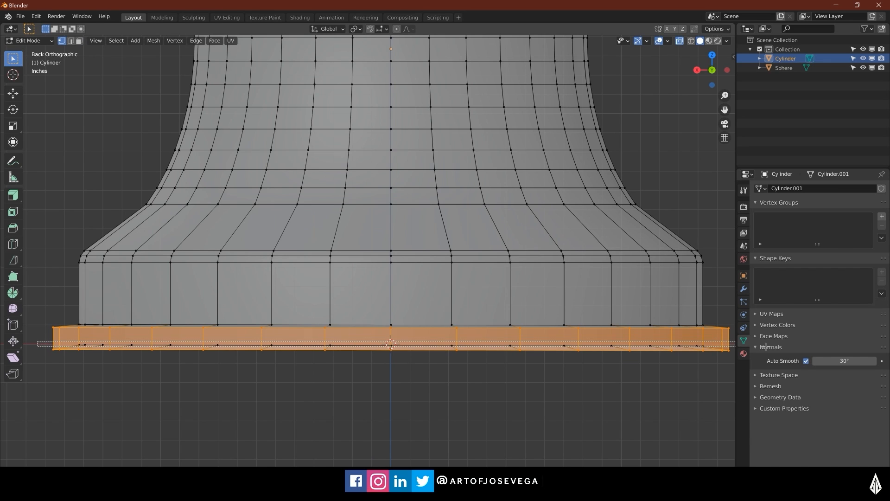
{"action": "left_click_drag", "start_coordinate": [770, 347], "coordinate": [769, 346]}
{"action": "key", "text": "g"}
{"action": "key", "text": "z"}
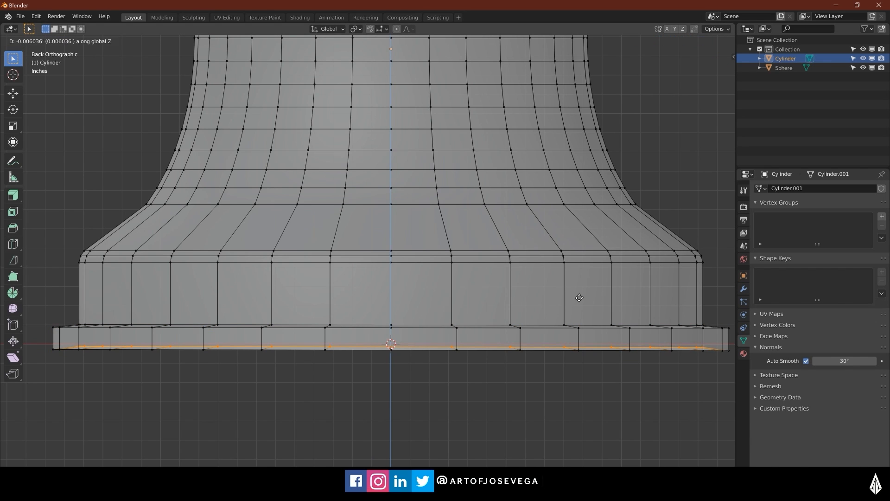
{"action": "left_click", "coordinate": [579, 300]}
{"action": "key", "text": "Tab"}
Step: Move the cylinder and sphere together up along Z to rest on the ground line, then deselect them and turn off X-ray
{"action": "scroll", "coordinate": [373, 264], "scroll_direction": "down", "scroll_amount": 4}
{"action": "middle_click_drag", "start_coordinate": [390, 173], "coordinate": [402, 257], "text": "shift"}
{"action": "left_click", "coordinate": [401, 214], "text": "shift"}
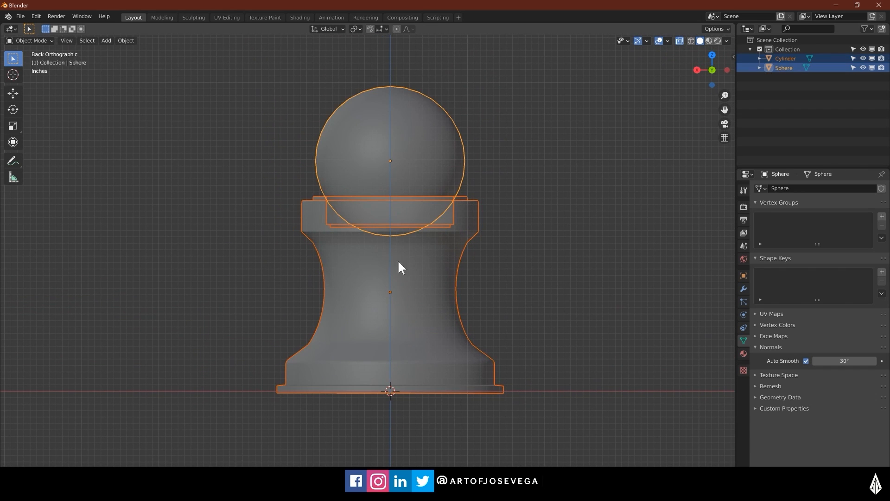
{"action": "middle_click_drag", "start_coordinate": [382, 298], "coordinate": [395, 249], "text": "shift"}
{"action": "scroll", "coordinate": [394, 259], "scroll_direction": "up", "scroll_amount": 3}
{"action": "key", "text": "g"}
{"action": "key", "text": "z"}
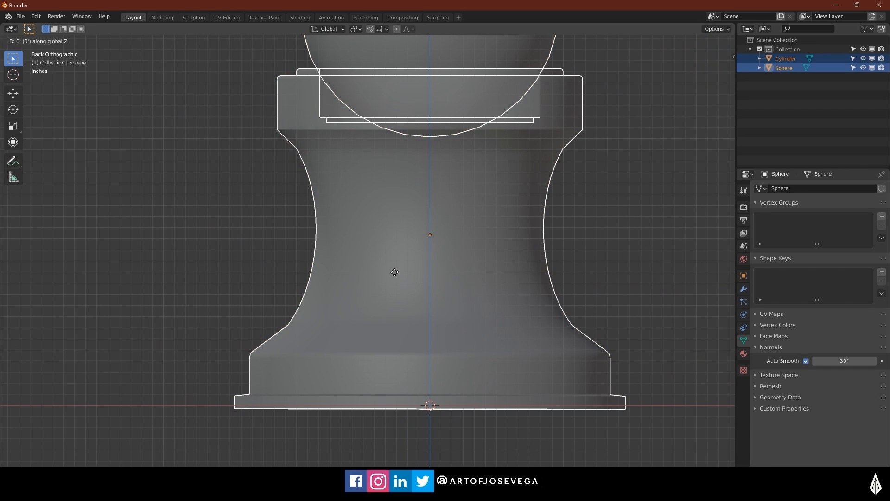
{"action": "left_click", "coordinate": [395, 269]}
{"action": "left_click", "coordinate": [193, 257]}
{"action": "key", "text": "alt+z"}
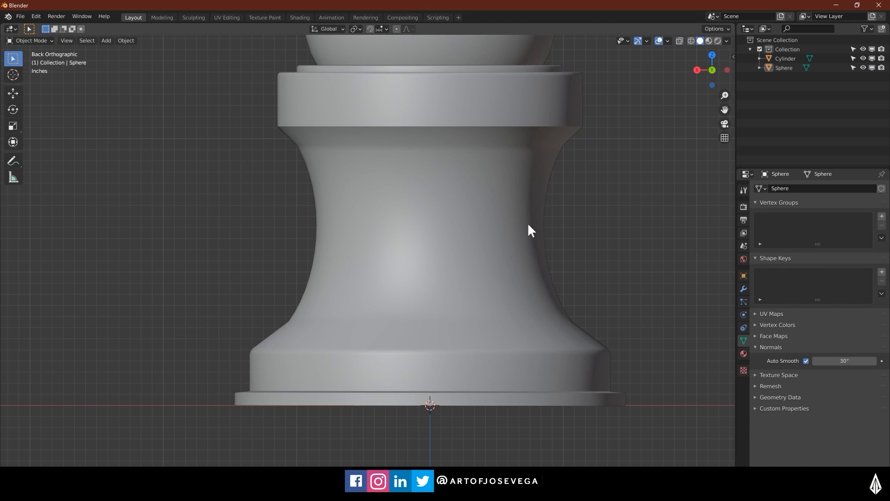
Step: Bevel the cylinder's inner edge loop where the base wall meets the extruded lip with a narrow width
{"action": "scroll", "coordinate": [533, 224], "scroll_direction": "down", "scroll_amount": 4}
{"action": "middle_click_drag", "start_coordinate": [534, 223], "coordinate": [448, 270]}
{"action": "middle_click_drag", "start_coordinate": [532, 266], "coordinate": [420, 353]}
{"action": "scroll", "coordinate": [382, 355], "scroll_direction": "up", "scroll_amount": 8}
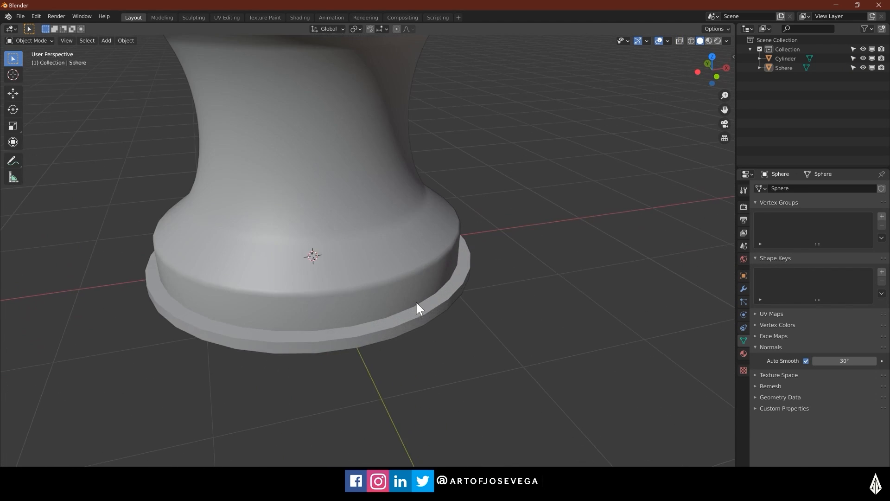
{"action": "scroll", "coordinate": [452, 287], "scroll_direction": "up", "scroll_amount": 2}
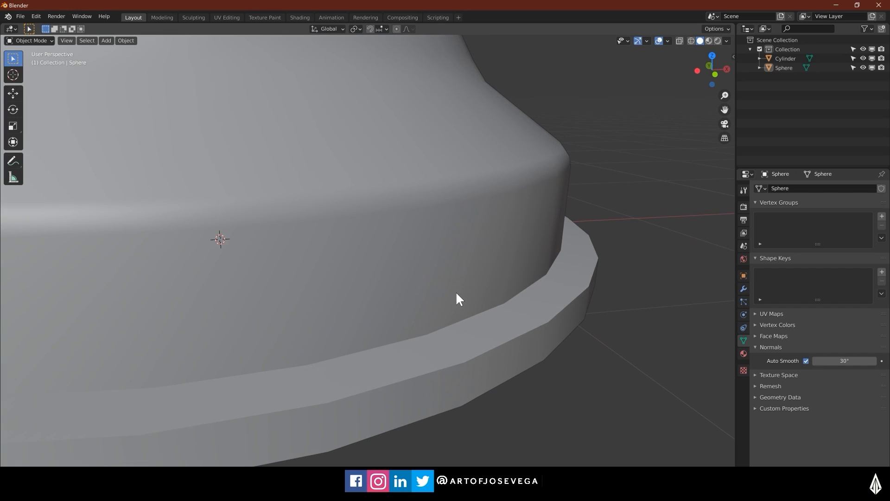
{"action": "left_click", "coordinate": [456, 291]}
{"action": "key", "text": "Tab"}
{"action": "key", "text": "2"}
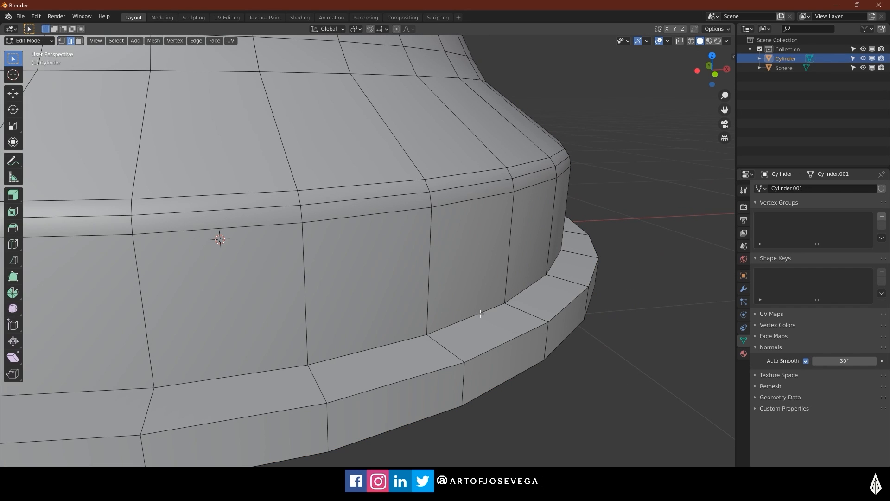
{"action": "left_click", "coordinate": [480, 314], "text": "alt"}
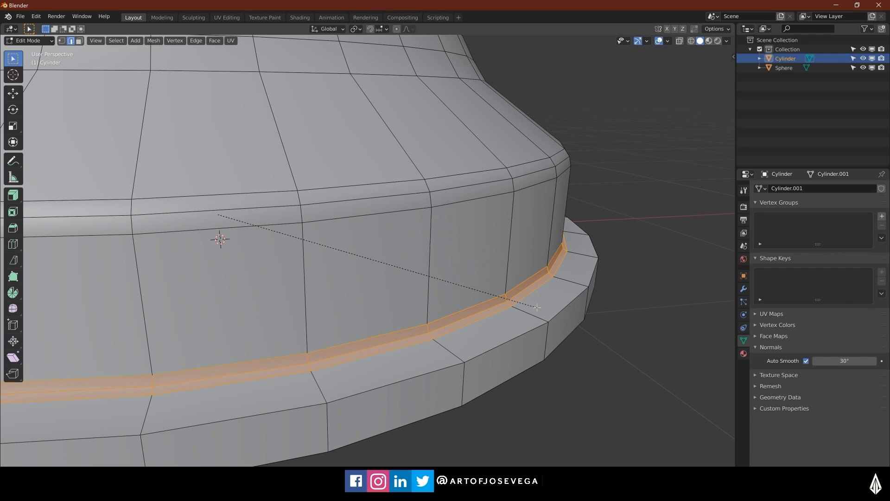
{"action": "left_click", "coordinate": [536, 307]}
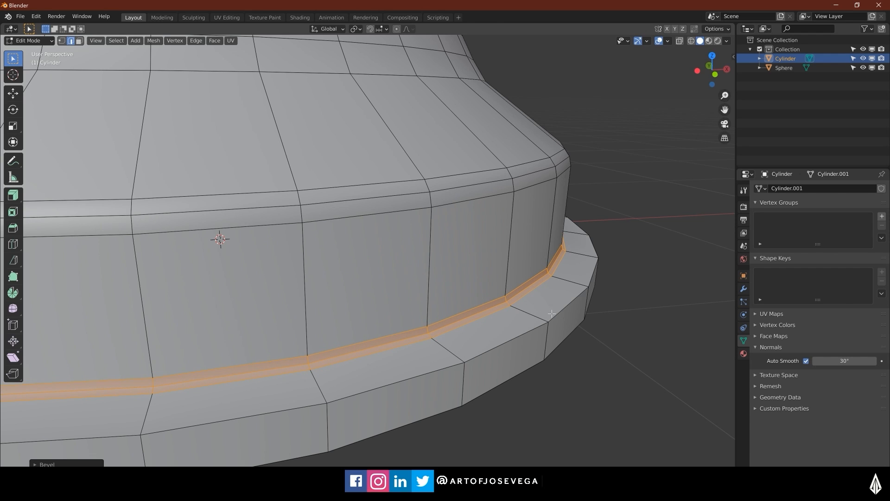
Step: Bevel the lip's upper outer edge loop into a multi-segment rounding, return to Object Mode and deselect the cylinder
{"action": "left_click", "coordinate": [582, 318], "text": "alt"}
{"action": "key", "text": "ctrl+b"}
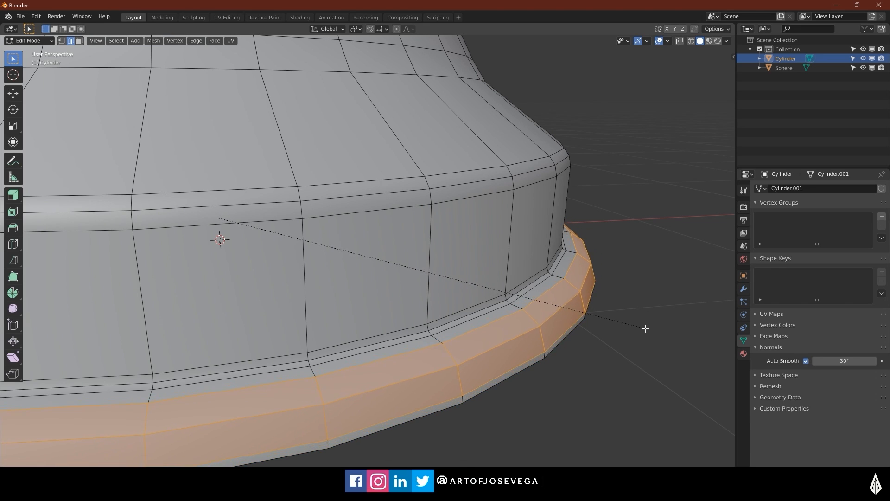
{"action": "scroll", "coordinate": [646, 329], "scroll_direction": "up", "scroll_amount": 2}
{"action": "left_click", "coordinate": [644, 328]}
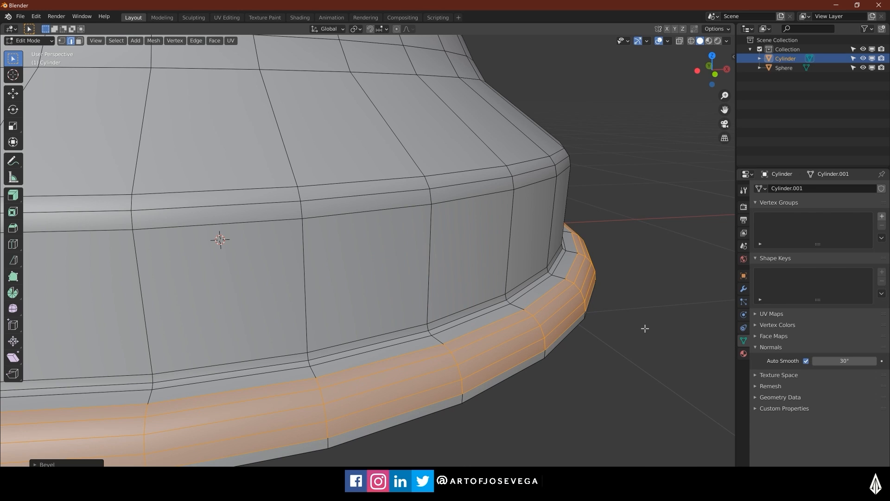
{"action": "key", "text": "Tab"}
{"action": "scroll", "coordinate": [533, 278], "scroll_direction": "down", "scroll_amount": 3}
{"action": "scroll", "coordinate": [540, 259], "scroll_direction": "down", "scroll_amount": 3}
{"action": "middle_click_drag", "start_coordinate": [431, 213], "coordinate": [440, 305], "text": "shift"}
{"action": "left_click", "coordinate": [489, 306]}
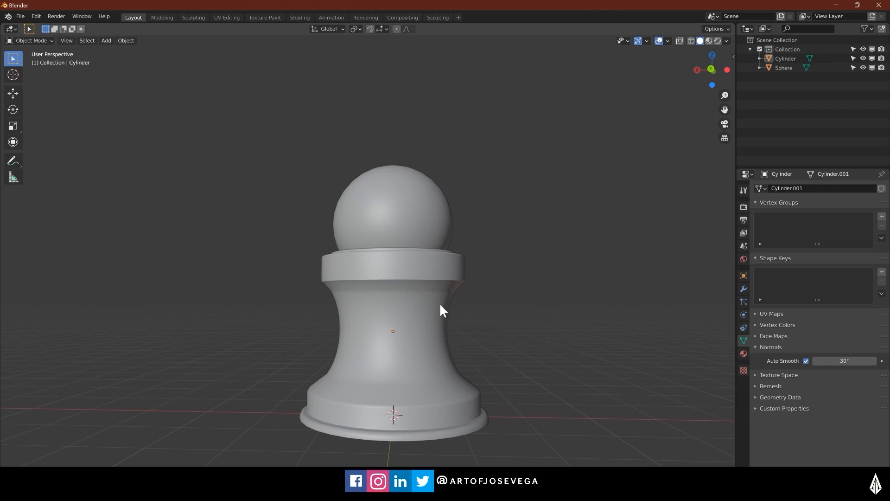
Step: In the back orthographic view, stretch the cylinder along Z and raise it about 0.77' to sit on the ground line
{"action": "left_click", "coordinate": [711, 70]}
{"action": "scroll", "coordinate": [424, 243], "scroll_direction": "down", "scroll_amount": 3}
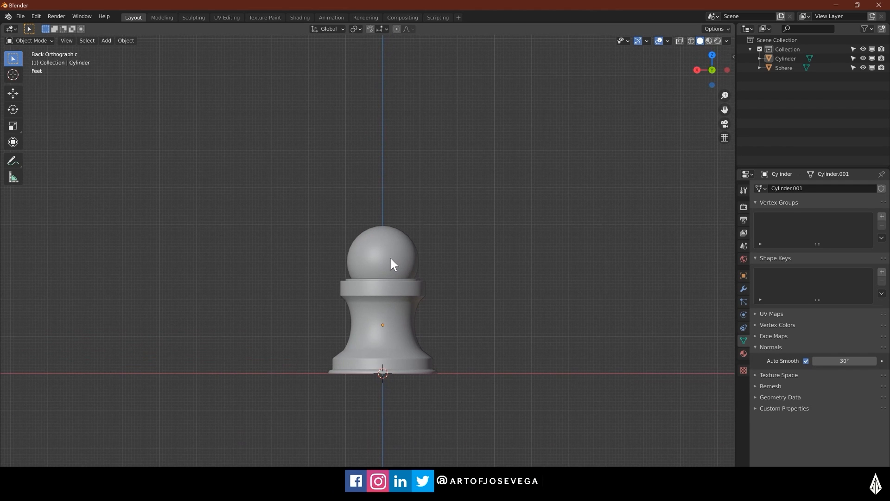
{"action": "left_click", "coordinate": [389, 301]}
{"action": "scroll", "coordinate": [431, 276], "scroll_direction": "up", "scroll_amount": 2}
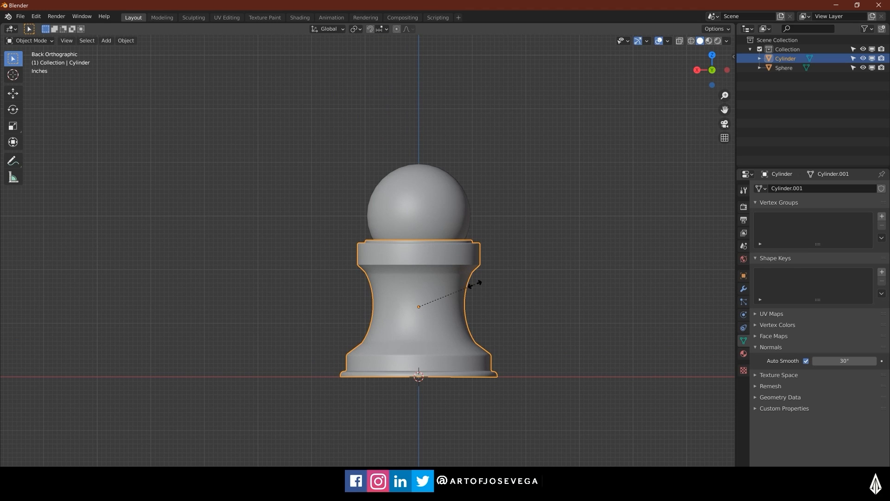
{"action": "key", "text": "s"}
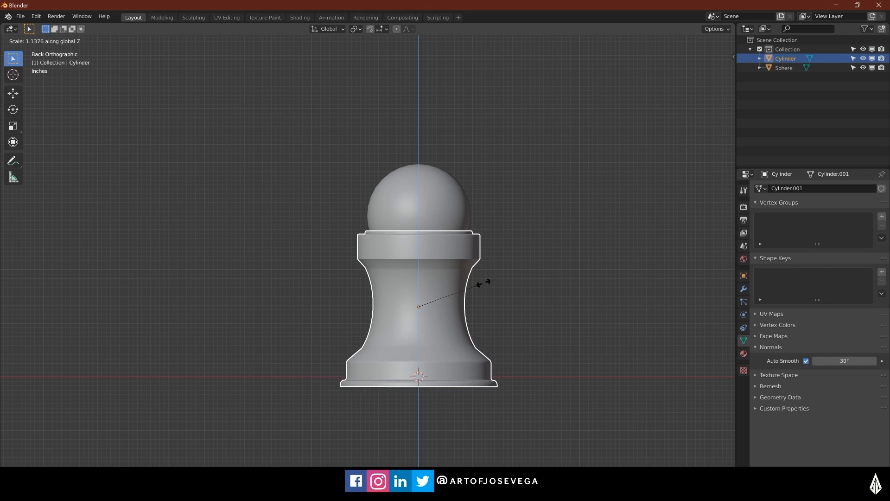
{"action": "left_click", "coordinate": [513, 293]}
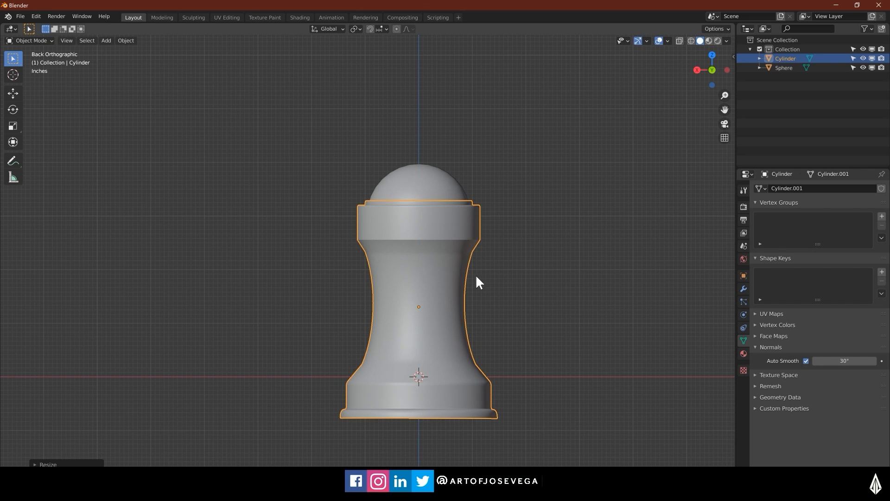
{"action": "key", "text": "g"}
{"action": "key", "text": "z"}
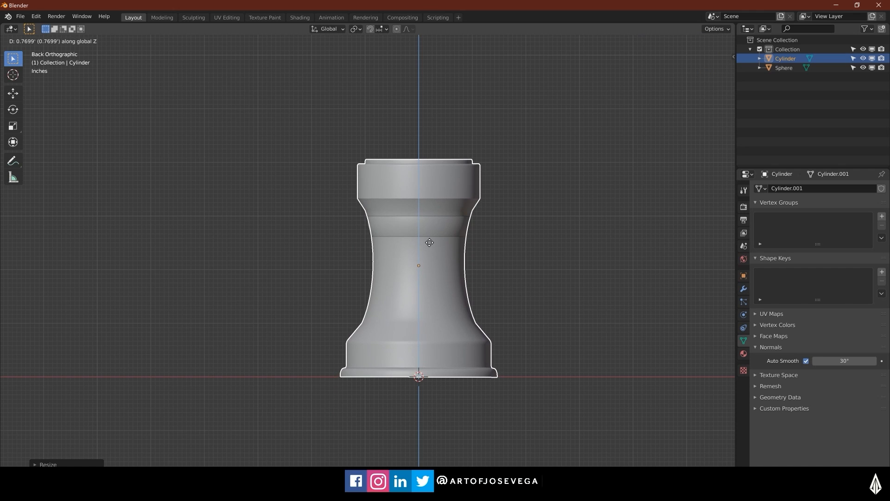
{"action": "left_click", "coordinate": [429, 243]}
Step: Move the sphere up along Z to the top of the stretched cylinder
{"action": "left_click", "coordinate": [443, 226]}
{"action": "middle_click_drag", "start_coordinate": [483, 222], "coordinate": [461, 309], "text": "shift"}
{"action": "key", "text": "g"}
{"action": "key", "text": "z"}
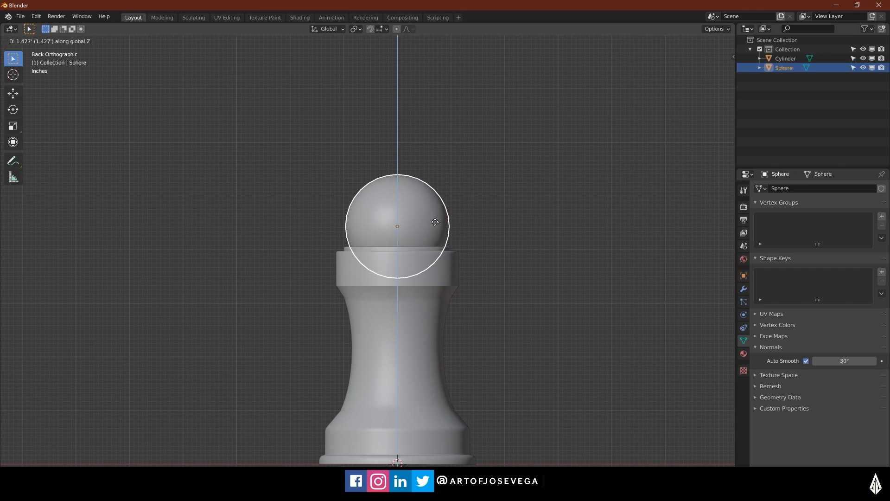
{"action": "left_click", "coordinate": [434, 213]}
Step: Fine-tune the sphere's height along Z so it sits in the rim, and deselect it
{"action": "middle_click_drag", "start_coordinate": [433, 213], "coordinate": [439, 278]}
{"action": "key", "text": "g"}
{"action": "key", "text": "z"}
{"action": "left_click", "coordinate": [457, 238]}
{"action": "scroll", "coordinate": [482, 213], "scroll_direction": "up", "scroll_amount": 3}
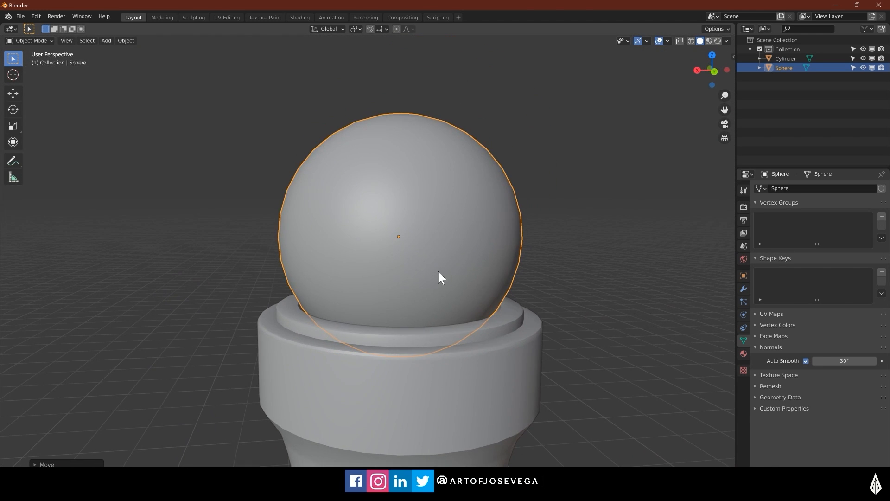
{"action": "key", "text": "g"}
{"action": "key", "text": "z"}
{"action": "left_click", "coordinate": [591, 281]}
{"action": "scroll", "coordinate": [586, 300], "scroll_direction": "down", "scroll_amount": 6}
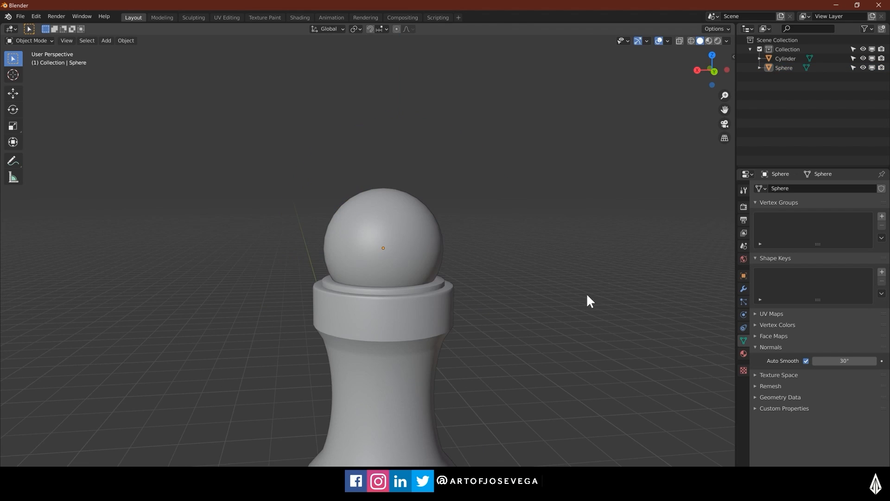
Step: Examine the stretched pawn from several sides and distances
{"action": "middle_click_drag", "start_coordinate": [483, 234], "coordinate": [343, 287]}
{"action": "scroll", "coordinate": [374, 260], "scroll_direction": "up", "scroll_amount": 3}
{"action": "middle_click_drag", "start_coordinate": [374, 259], "coordinate": [493, 232]}
{"action": "middle_click_drag", "start_coordinate": [575, 265], "coordinate": [441, 225]}
{"action": "scroll", "coordinate": [367, 262], "scroll_direction": "down", "scroll_amount": 7}
{"action": "scroll", "coordinate": [351, 263], "scroll_direction": "up", "scroll_amount": 7}
{"action": "scroll", "coordinate": [402, 251], "scroll_direction": "up", "scroll_amount": 3}
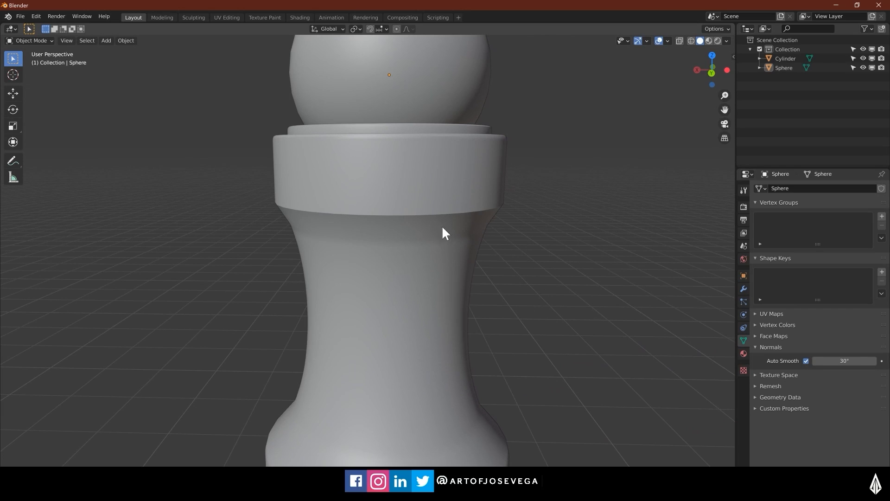
Step: Examine the cylinder's mesh around the collar in Edit Mode and return to Object Mode
{"action": "left_click", "coordinate": [395, 177]}
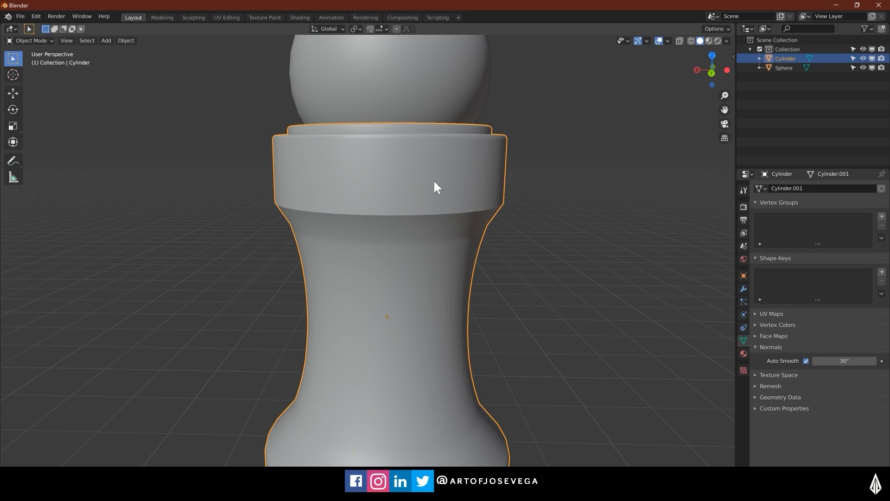
{"action": "key", "text": "Tab"}
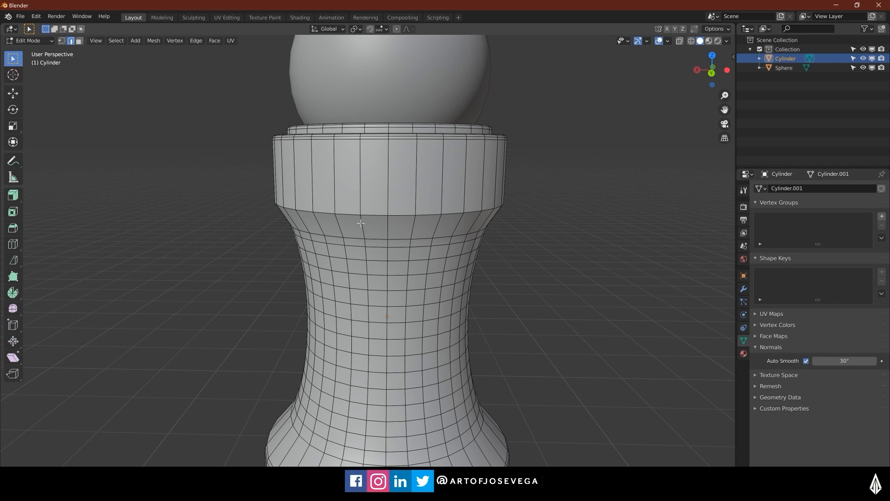
{"action": "key", "text": "ctrl+Tab"}
{"action": "left_click", "coordinate": [292, 237]}
{"action": "scroll", "coordinate": [411, 235], "scroll_direction": "down", "scroll_amount": 4}
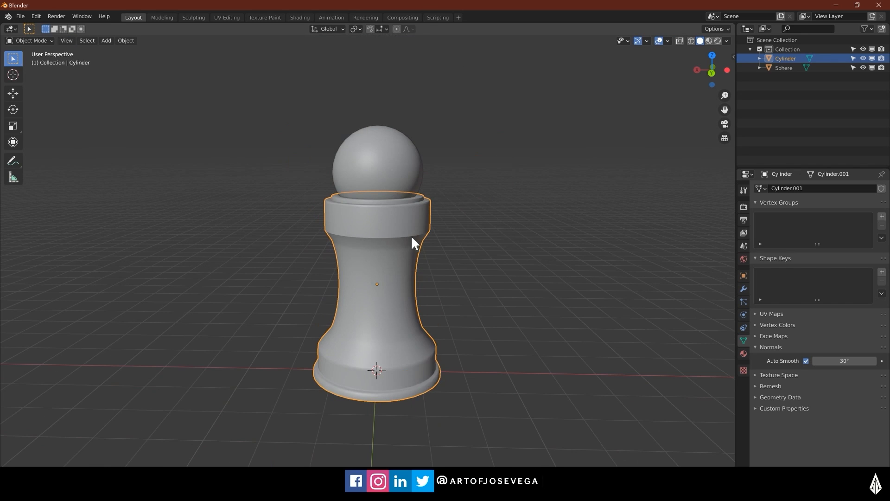
Step: View the pawn's head from above and select the sphere
{"action": "key", "text": "shift+a"}
{"action": "mouse_move", "coordinate": [548, 267]}
{"action": "scroll", "coordinate": [418, 207], "scroll_direction": "up", "scroll_amount": 3}
{"action": "middle_click_drag", "start_coordinate": [404, 222], "coordinate": [424, 319]}
{"action": "scroll", "coordinate": [404, 271], "scroll_direction": "up", "scroll_amount": 2}
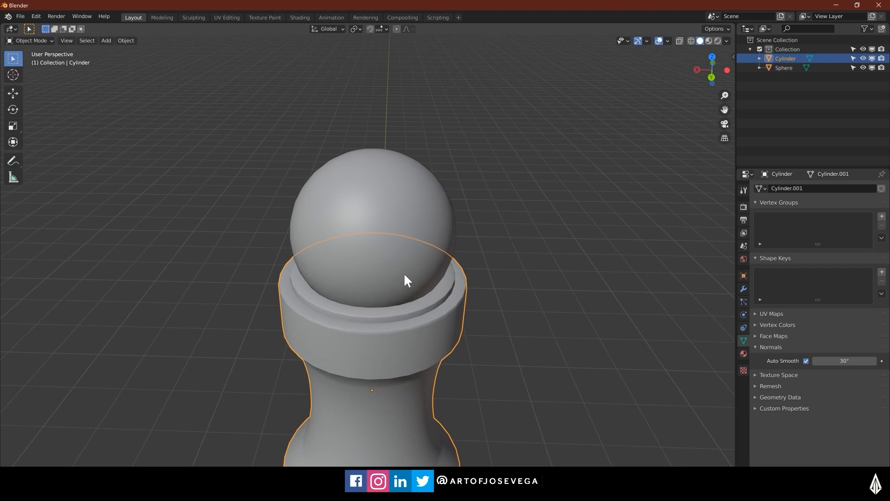
{"action": "scroll", "coordinate": [396, 283], "scroll_direction": "down", "scroll_amount": 4}
{"action": "left_click", "coordinate": [363, 274]}
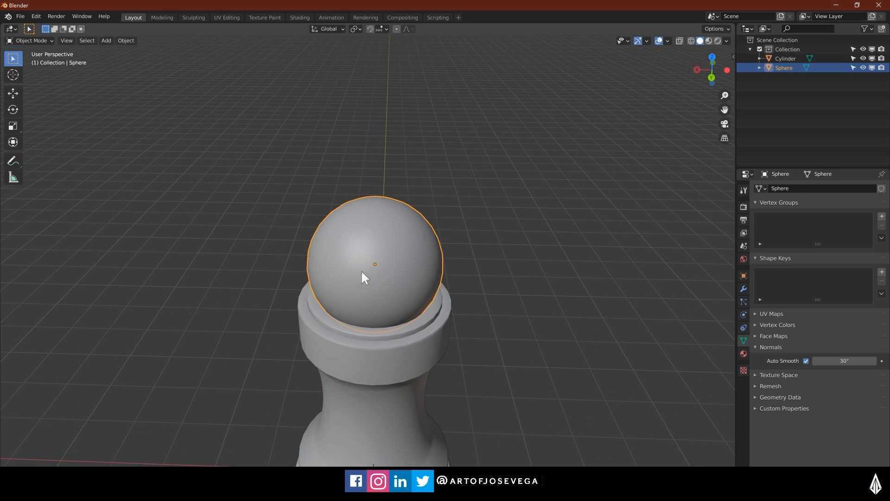
Step: Raise the sphere along Z until it sits clear above the pawn's rim
{"action": "middle_click_drag", "start_coordinate": [362, 277], "coordinate": [373, 244]}
{"action": "scroll", "coordinate": [383, 291], "scroll_direction": "up", "scroll_amount": 3}
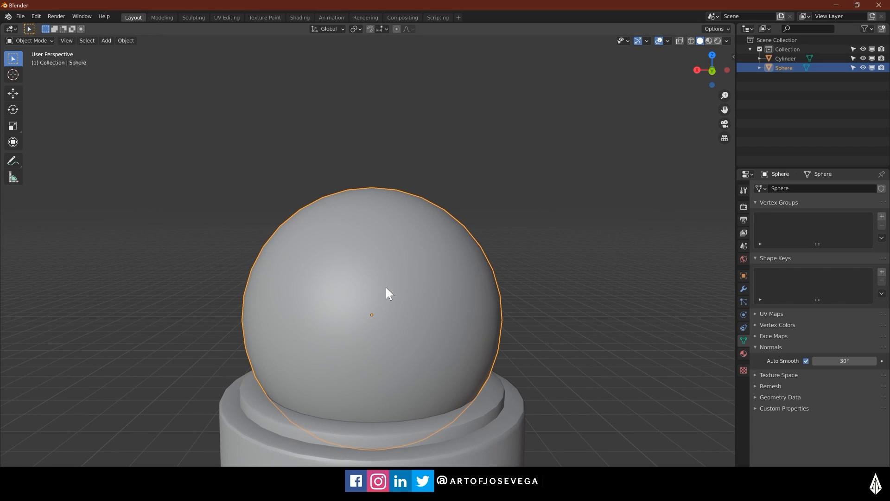
{"action": "key", "text": "g"}
{"action": "key", "text": "z"}
{"action": "left_click", "coordinate": [386, 258]}
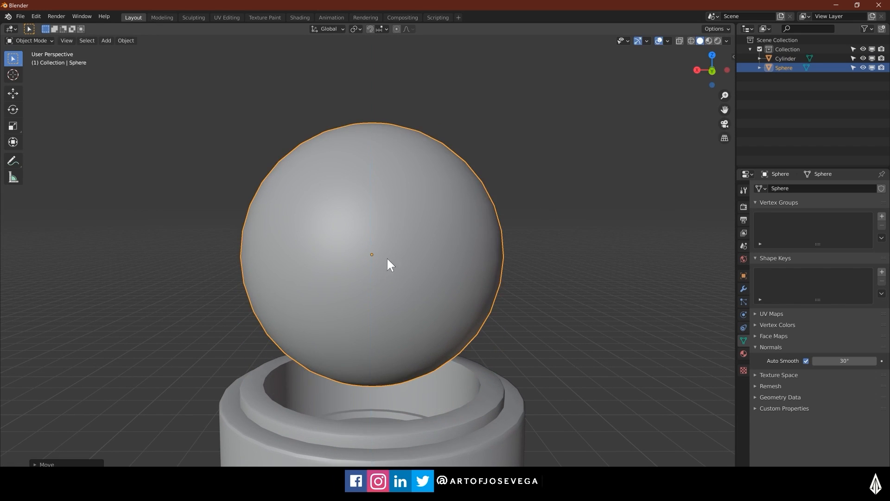
Step: In Edit Mode from the back orthographic view, select the sphere's lowest faces all the way through with X-ray enabled
{"action": "middle_click_drag", "start_coordinate": [381, 238], "coordinate": [384, 231]}
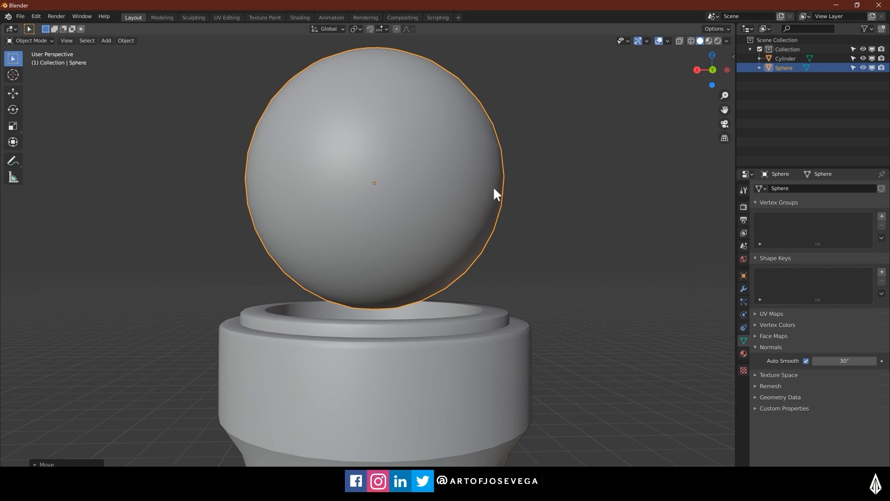
{"action": "left_click", "coordinate": [712, 70]}
{"action": "key", "text": "Tab"}
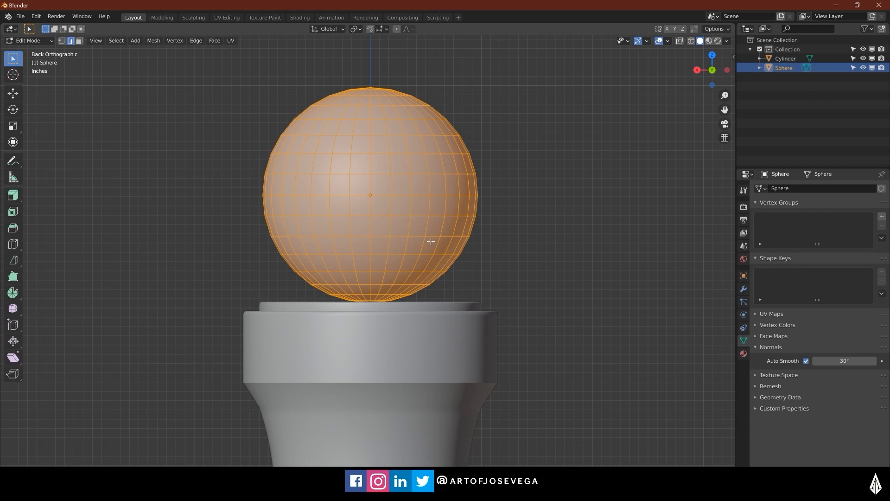
{"action": "scroll", "coordinate": [361, 271], "scroll_direction": "up", "scroll_amount": 2}
{"action": "key", "text": "alt+z"}
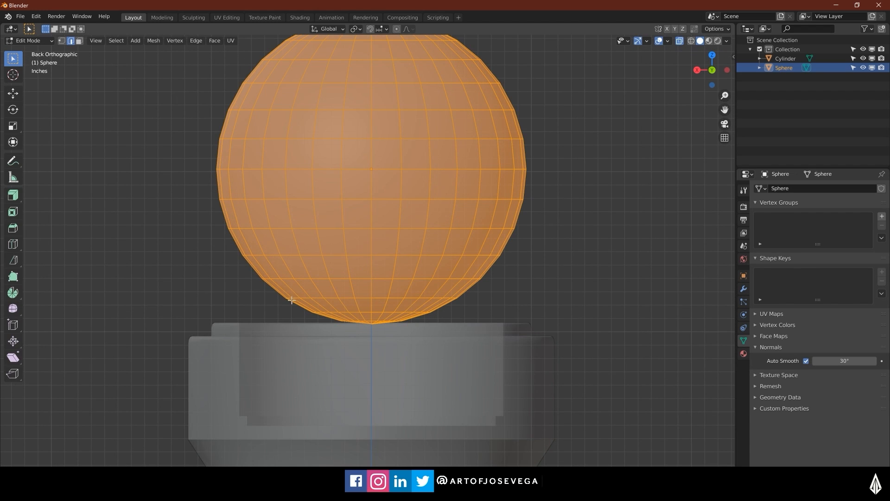
{"action": "key", "text": "3"}
{"action": "left_click", "coordinate": [281, 309]}
{"action": "left_click_drag", "start_coordinate": [284, 299], "coordinate": [502, 351]}
{"action": "scroll", "coordinate": [453, 289], "scroll_direction": "down", "scroll_amount": 2, "text": "shift"}
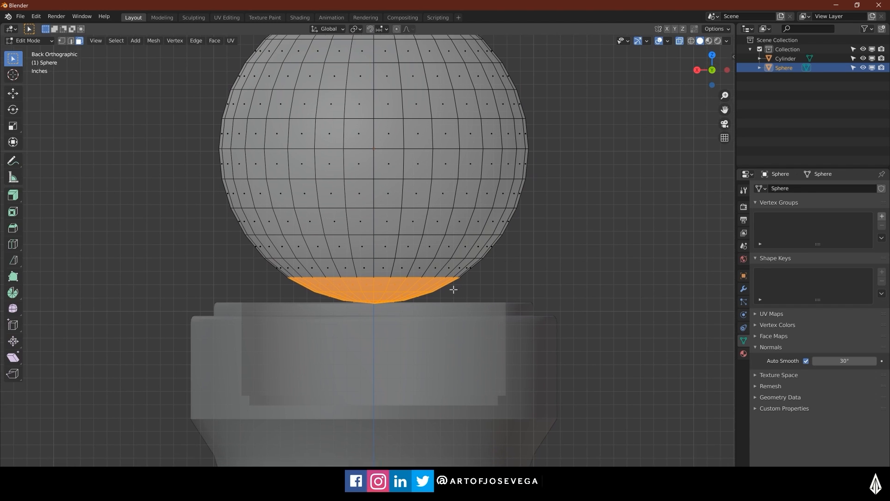
{"action": "scroll", "coordinate": [453, 289], "scroll_direction": "down", "scroll_amount": 1, "text": "shift"}
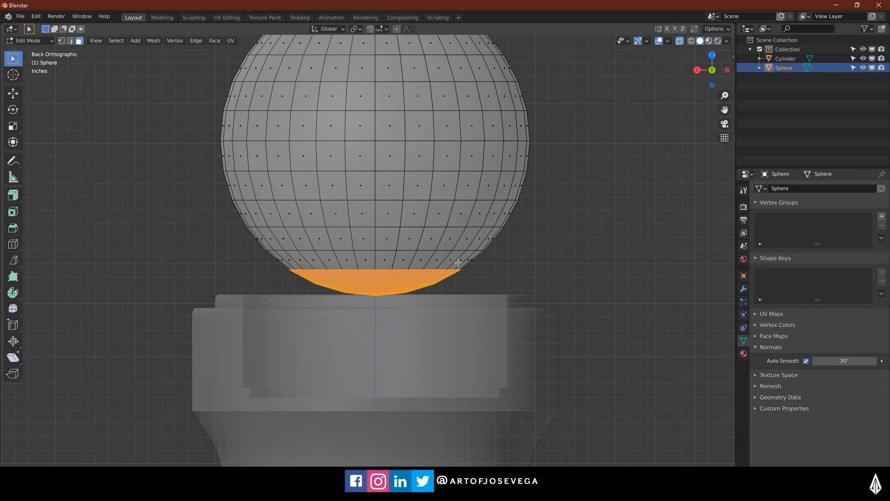
Step: Extrude the sphere's bottom faces down along Z into a neck, and inspect it in Object Mode with X-ray off
{"action": "key", "text": "e"}
{"action": "key", "text": "z"}
{"action": "left_click", "coordinate": [453, 353]}
{"action": "middle_click_drag", "start_coordinate": [406, 232], "coordinate": [459, 272]}
{"action": "key", "text": "Tab"}
{"action": "scroll", "coordinate": [359, 280], "scroll_direction": "down", "scroll_amount": 5}
{"action": "key", "text": "alt+z"}
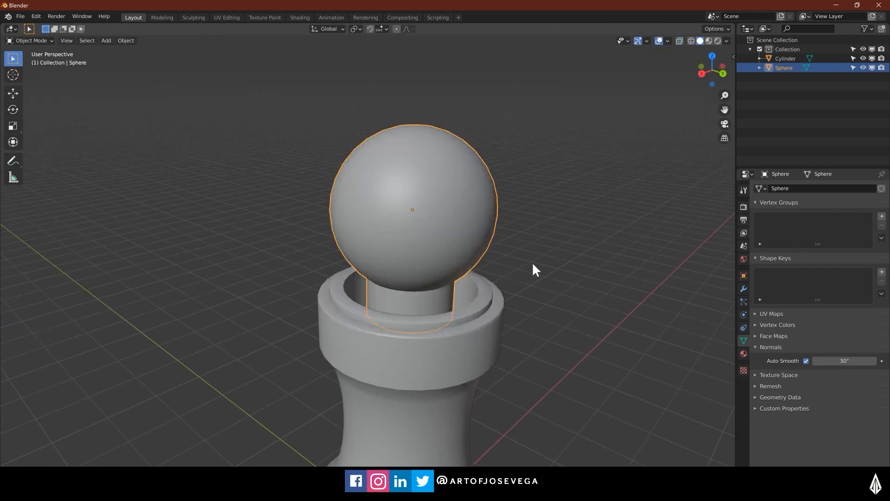
{"action": "left_click", "coordinate": [533, 261]}
{"action": "middle_click_drag", "start_coordinate": [558, 272], "coordinate": [431, 279]}
{"action": "scroll", "coordinate": [466, 278], "scroll_direction": "down", "scroll_amount": 5}
{"action": "scroll", "coordinate": [438, 311], "scroll_direction": "up", "scroll_amount": 7}
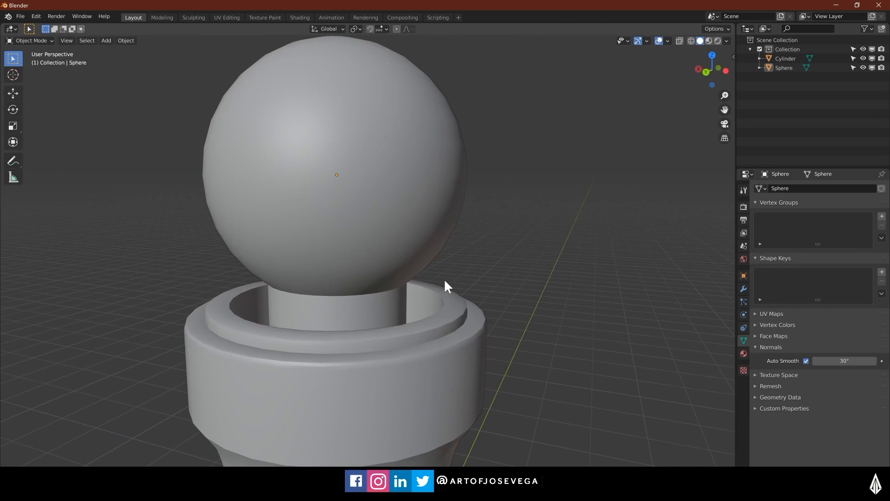
Step: Undo the neck extrusion and the sphere's upward move
{"action": "key", "text": "ctrl+z"}
{"action": "key", "text": "ctrl+z"}
{"action": "key", "text": "ctrl+z"}
{"action": "key", "text": "ctrl+z"}
{"action": "key", "text": "ctrl+Tab"}
{"action": "left_click", "coordinate": [321, 251]}
{"action": "key", "text": "ctrl+z"}
{"action": "key", "text": "ctrl+z"}
{"action": "key", "text": "ctrl+z"}
{"action": "key", "text": "ctrl+z"}
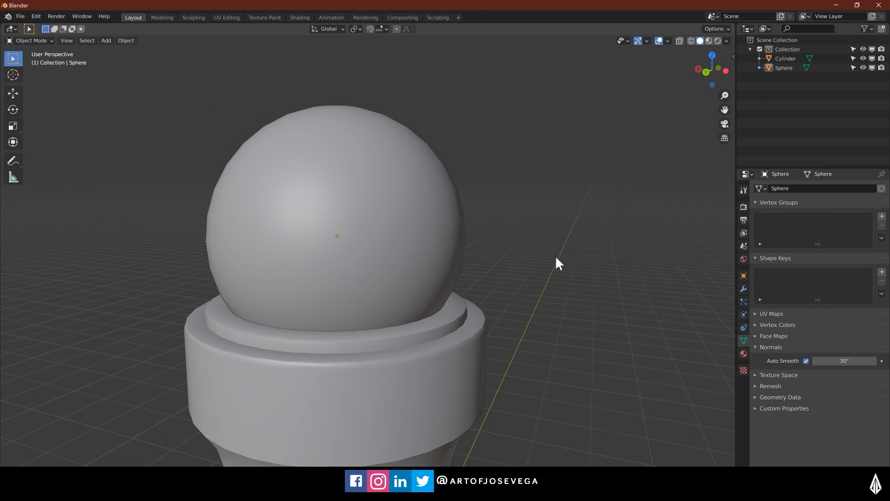
Step: Examine the whole pawn from several angles and show the sphere's modifier properties
{"action": "scroll", "coordinate": [554, 256], "scroll_direction": "down", "scroll_amount": 5}
{"action": "middle_click_drag", "start_coordinate": [402, 295], "coordinate": [459, 200], "text": "shift"}
{"action": "scroll", "coordinate": [445, 218], "scroll_direction": "down", "scroll_amount": 3}
{"action": "middle_click_drag", "start_coordinate": [390, 261], "coordinate": [429, 286]}
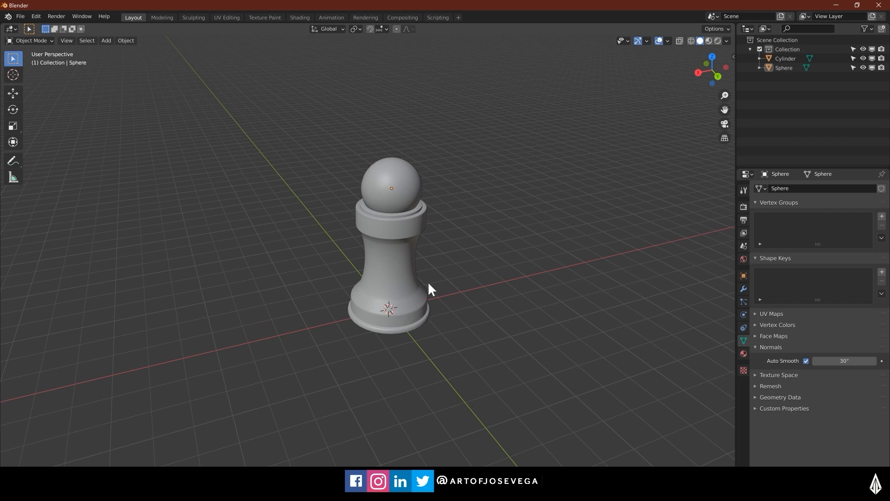
{"action": "mouse_move", "coordinate": [453, 291]}
{"action": "middle_mouse_down"}
{"action": "mouse_move", "coordinate": [443, 252]}
{"action": "mouse_move", "coordinate": [394, 273]}
{"action": "mouse_move", "coordinate": [445, 278]}
{"action": "middle_mouse_up"}
{"action": "left_click", "coordinate": [744, 288]}
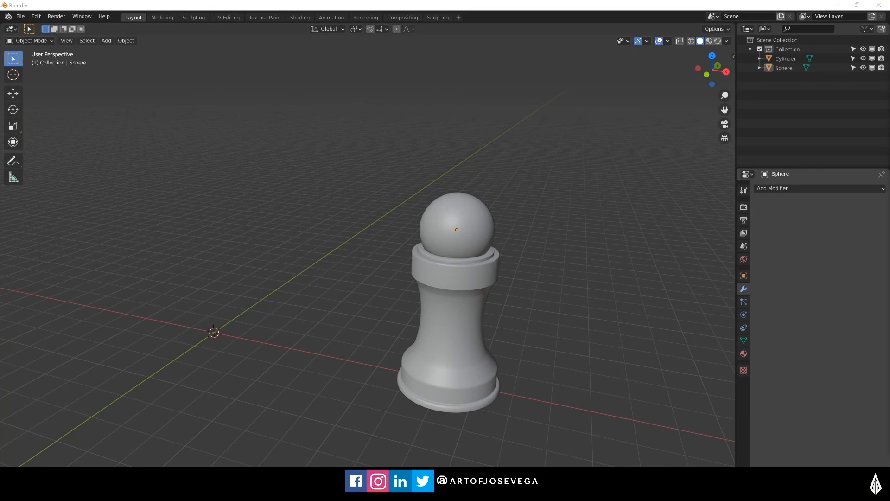
{"action": "middle_click_drag", "start_coordinate": [568, 242], "coordinate": [494, 248]}
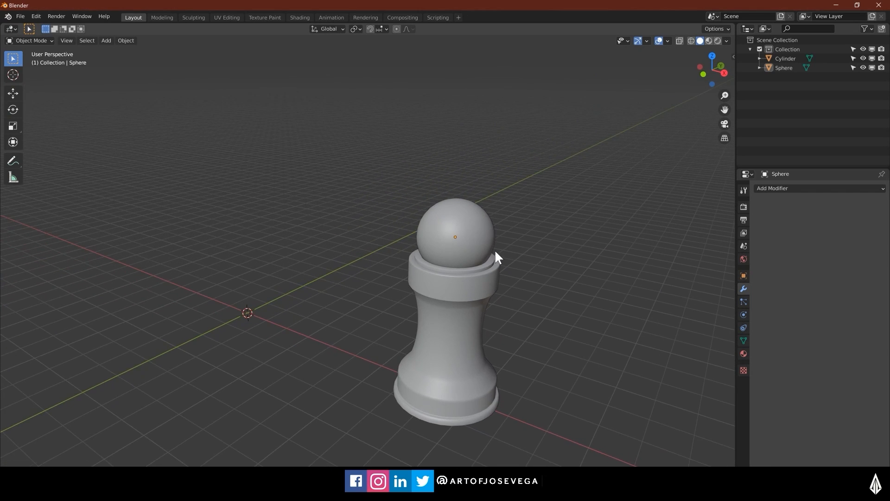
Step: Select the sphere and the cylinder alternately to compare them as separate objects
{"action": "scroll", "coordinate": [385, 218], "scroll_direction": "up", "scroll_amount": 2}
{"action": "left_click", "coordinate": [386, 218]}
{"action": "scroll", "coordinate": [377, 249], "scroll_direction": "up", "scroll_amount": 3}
{"action": "middle_click_drag", "start_coordinate": [379, 252], "coordinate": [402, 287]}
{"action": "left_click", "coordinate": [402, 287]}
{"action": "left_click", "coordinate": [409, 221]}
{"action": "left_click", "coordinate": [419, 291]}
{"action": "left_click", "coordinate": [401, 211]}
{"action": "left_click", "coordinate": [395, 283]}
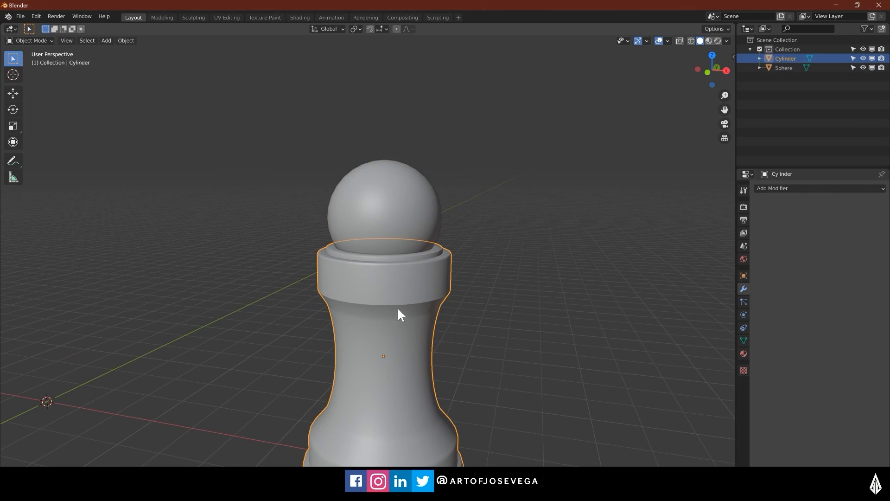
Step: Examine how the sphere meets the cylinder's collar from above and from the side, selecting each object in turn
{"action": "scroll", "coordinate": [384, 268], "scroll_direction": "up", "scroll_amount": 3}
{"action": "middle_click_drag", "start_coordinate": [386, 268], "coordinate": [382, 301]}
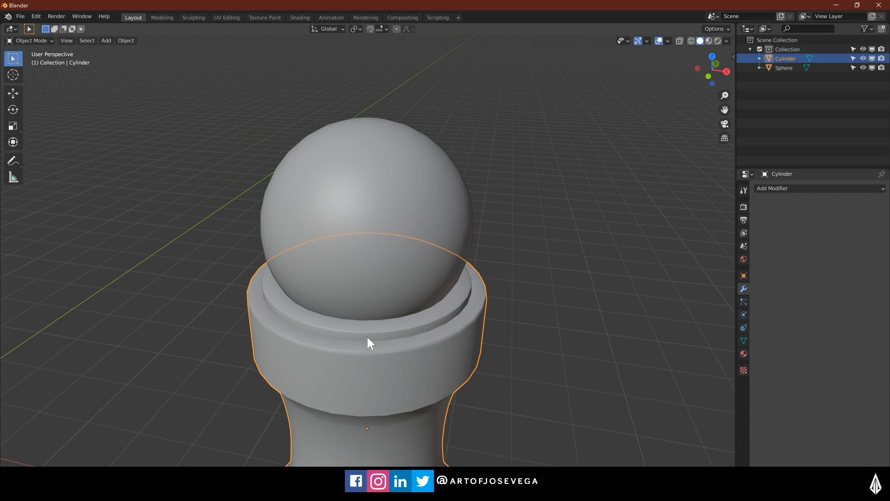
{"action": "left_click", "coordinate": [390, 218]}
{"action": "middle_click_drag", "start_coordinate": [392, 276], "coordinate": [420, 180]}
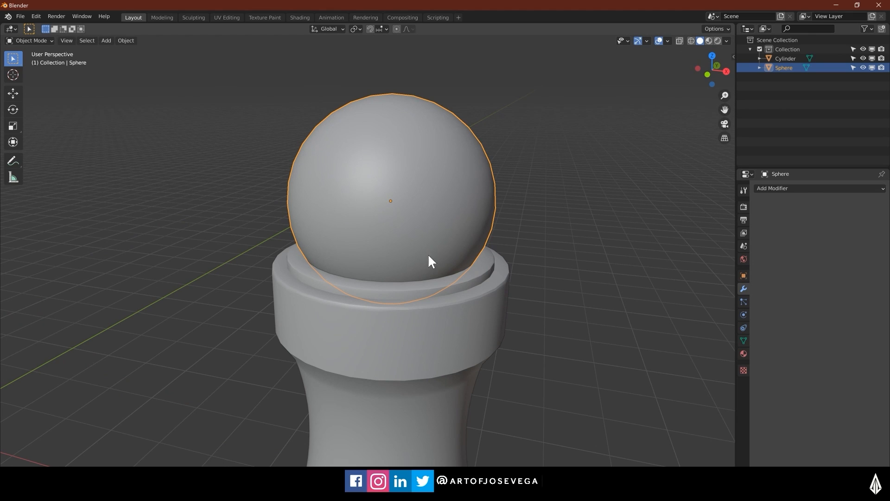
{"action": "left_click", "coordinate": [510, 290]}
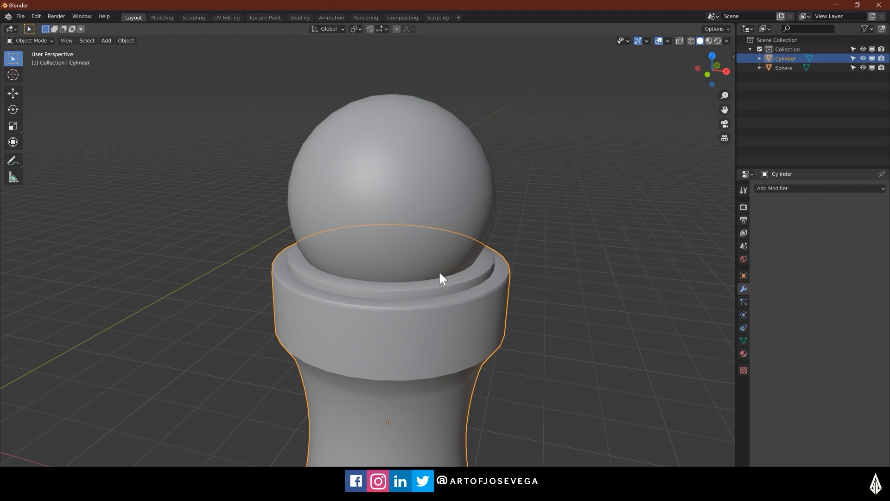
{"action": "scroll", "coordinate": [440, 269], "scroll_direction": "up", "scroll_amount": 1}
{"action": "middle_click_drag", "start_coordinate": [455, 241], "coordinate": [453, 268]}
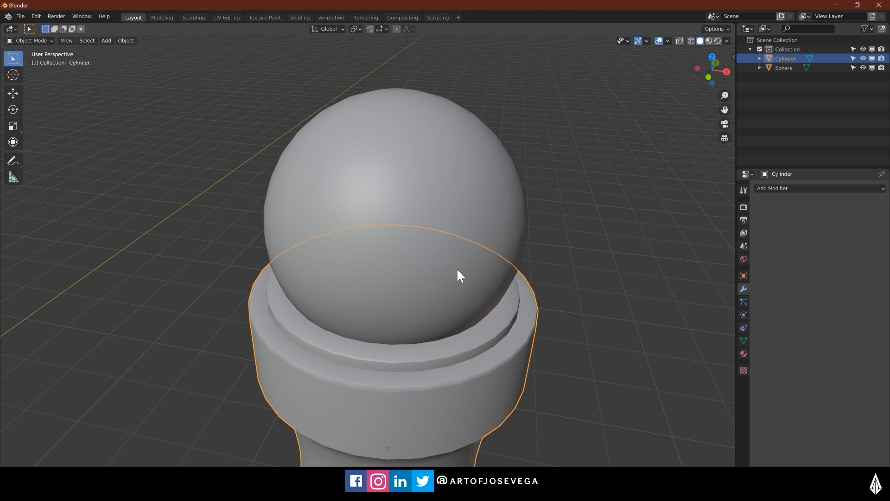
Step: Hide the sphere to examine the hollow inside the collar, unhide it and deselect everything
{"action": "left_click", "coordinate": [458, 273]}
{"action": "middle_click_drag", "start_coordinate": [455, 236], "coordinate": [416, 226]}
{"action": "key", "text": "h"}
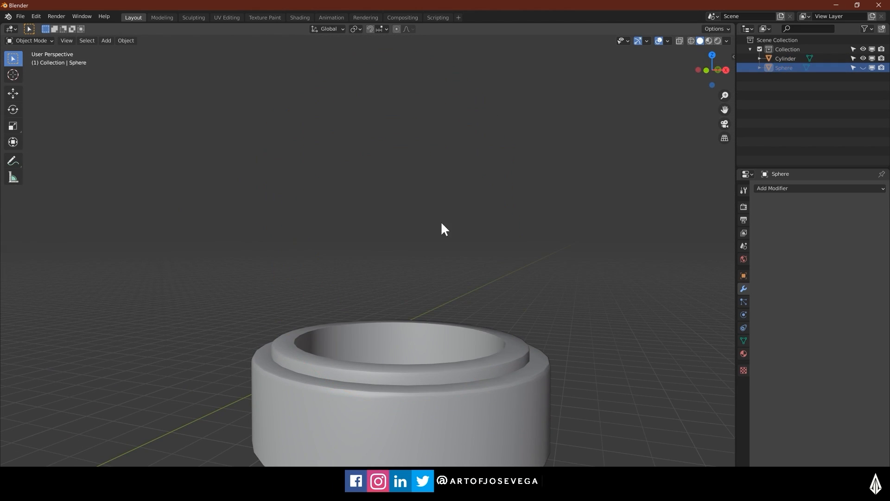
{"action": "middle_click_drag", "start_coordinate": [474, 211], "coordinate": [464, 301]}
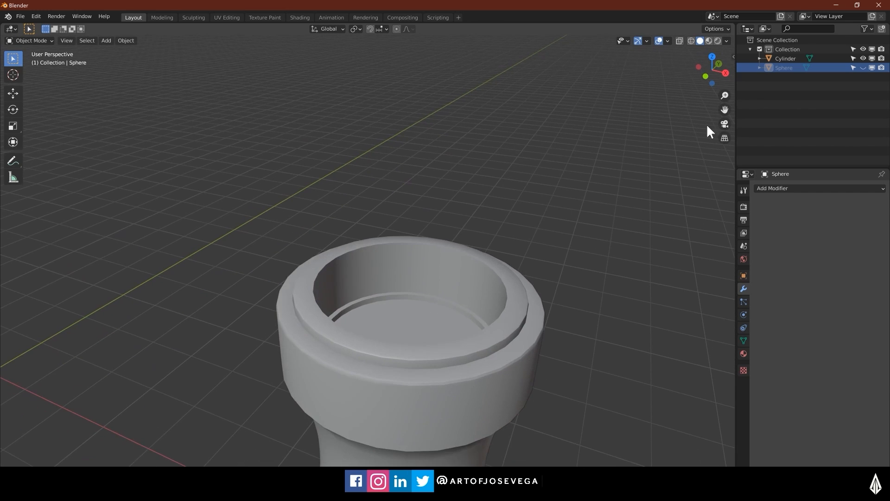
{"action": "left_click", "coordinate": [862, 67]}
{"action": "left_click", "coordinate": [862, 67]}
{"action": "left_click", "coordinate": [389, 295]}
{"action": "middle_click_drag", "start_coordinate": [389, 291], "coordinate": [358, 298]}
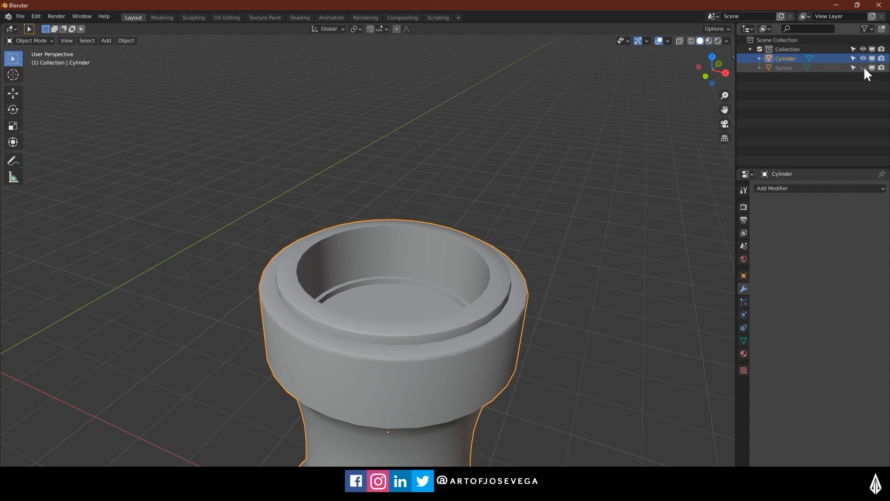
{"action": "key", "text": "alt+h"}
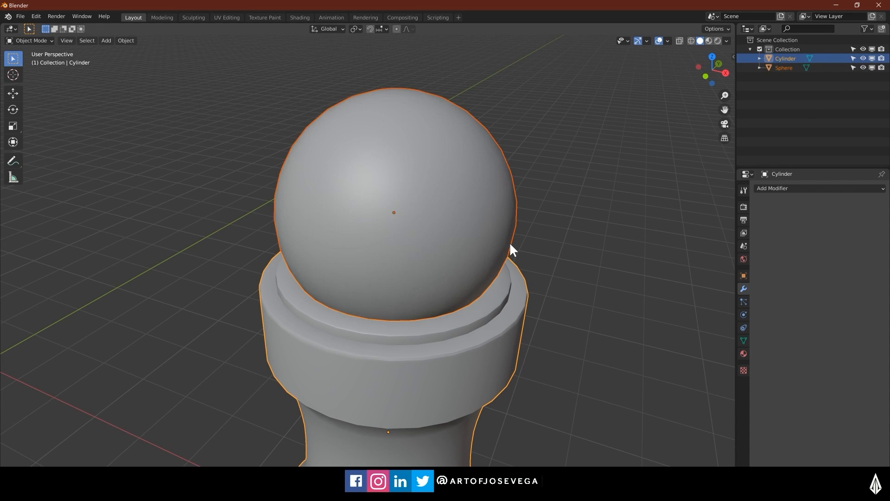
{"action": "left_click", "coordinate": [563, 229]}
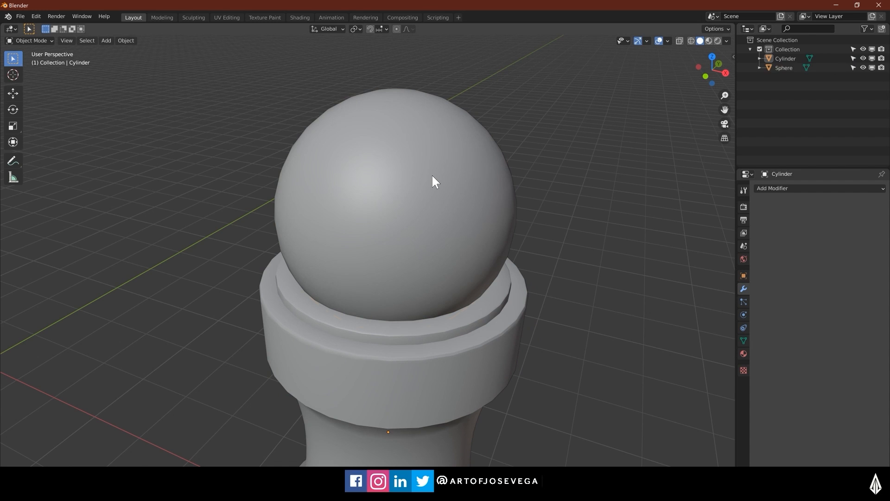
Step: Hide the sphere, select the cylinder and enter Edit Mode with the collar's cavity in view
{"action": "left_click", "coordinate": [488, 246]}
{"action": "key", "text": "h"}
{"action": "middle_click_drag", "start_coordinate": [488, 247], "coordinate": [366, 200]}
{"action": "scroll", "coordinate": [409, 300], "scroll_direction": "up", "scroll_amount": 3}
{"action": "left_click", "coordinate": [394, 288]}
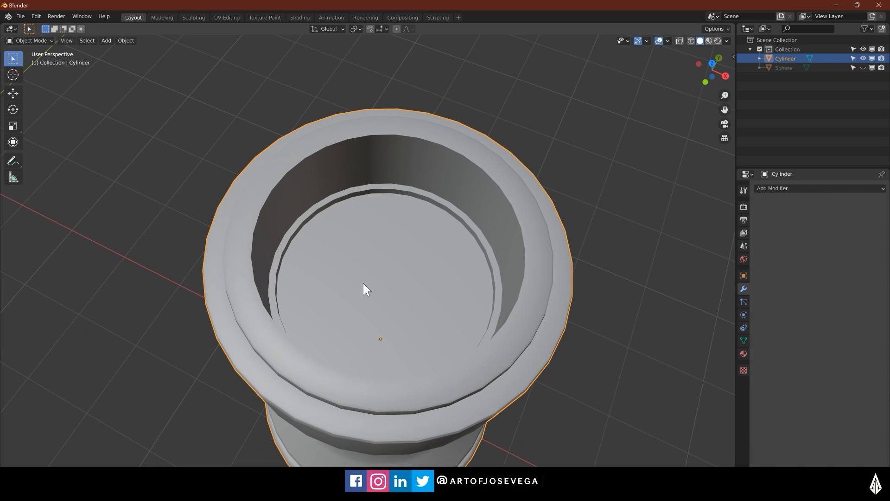
{"action": "middle_click_drag", "start_coordinate": [448, 272], "coordinate": [351, 267]}
{"action": "key", "text": "ctrl+Tab"}
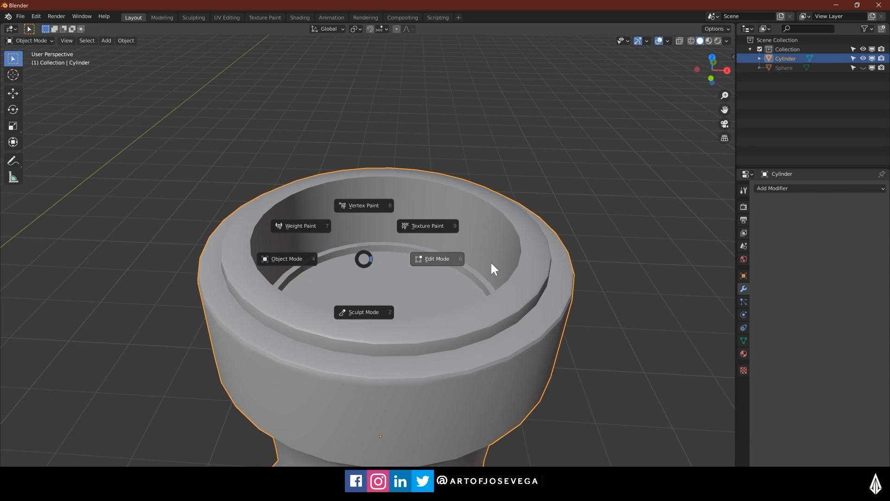
{"action": "left_click", "coordinate": [490, 261]}
{"action": "middle_click_drag", "start_coordinate": [490, 261], "coordinate": [391, 275]}
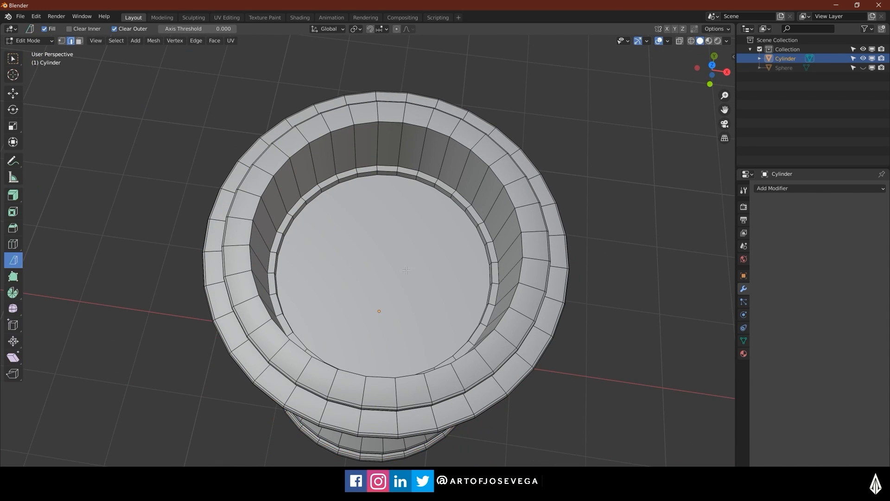
Step: Use Select Box in edge mode to select part of the ledge inside the collar, extending the selection with several boxes
{"action": "key", "text": "3"}
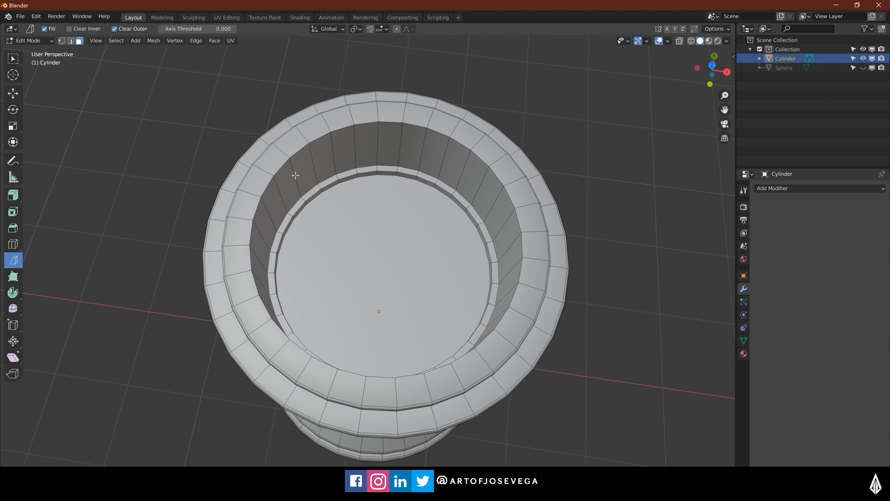
{"action": "key", "text": "2"}
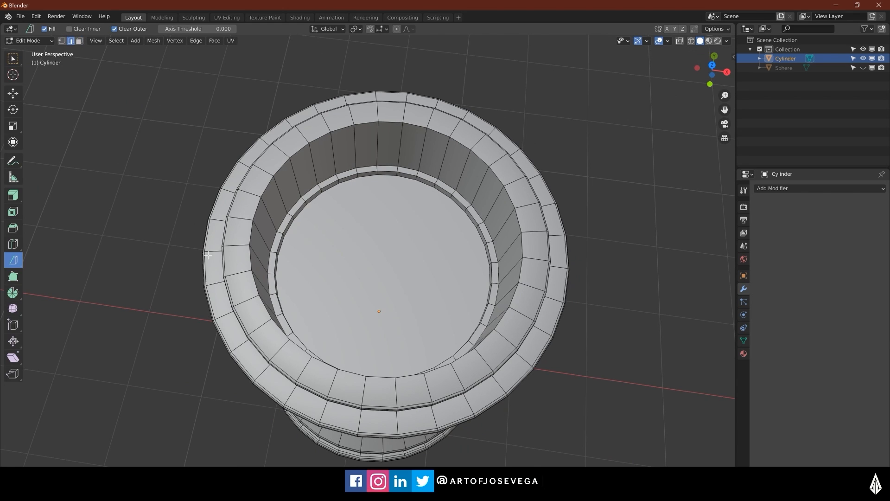
{"action": "left_click", "coordinate": [12, 59]}
{"action": "middle_click_drag", "start_coordinate": [327, 206], "coordinate": [274, 217]}
{"action": "middle_click_drag", "start_coordinate": [343, 170], "coordinate": [292, 161], "text": "shift"}
{"action": "left_click_drag", "start_coordinate": [293, 161], "coordinate": [395, 193]}
{"action": "middle_click_drag", "start_coordinate": [334, 231], "coordinate": [393, 251]}
{"action": "middle_click_drag", "start_coordinate": [393, 250], "coordinate": [362, 233]}
{"action": "left_click_drag", "start_coordinate": [354, 189], "coordinate": [435, 239], "text": "shift"}
{"action": "left_click_drag", "start_coordinate": [383, 192], "coordinate": [462, 240], "text": "shift"}
{"action": "left_click_drag", "start_coordinate": [355, 178], "coordinate": [435, 219], "text": "shift"}
Step: In face mode, box-select the cavity's floor with a section of its inner wall and ledge
{"action": "key", "text": "3"}
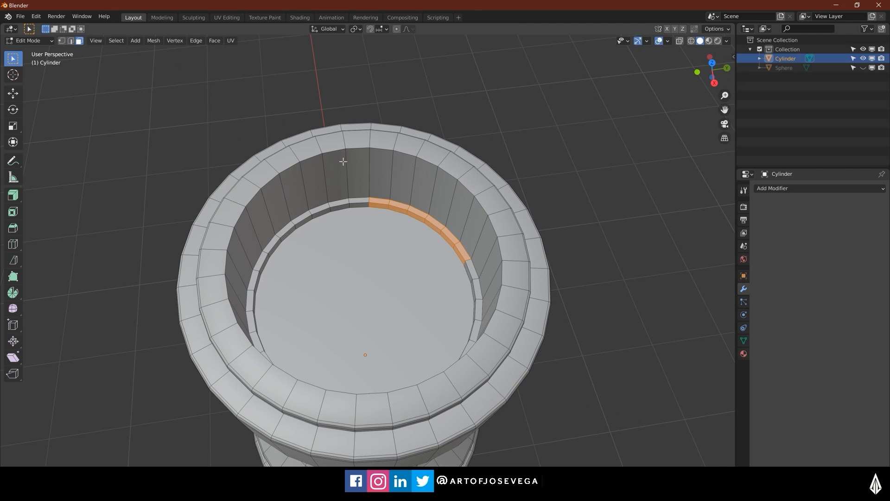
{"action": "left_click_drag", "start_coordinate": [343, 161], "coordinate": [413, 217]}
{"action": "middle_click_drag", "start_coordinate": [397, 207], "coordinate": [323, 239]}
{"action": "middle_click_drag", "start_coordinate": [323, 240], "coordinate": [340, 279], "text": "shift"}
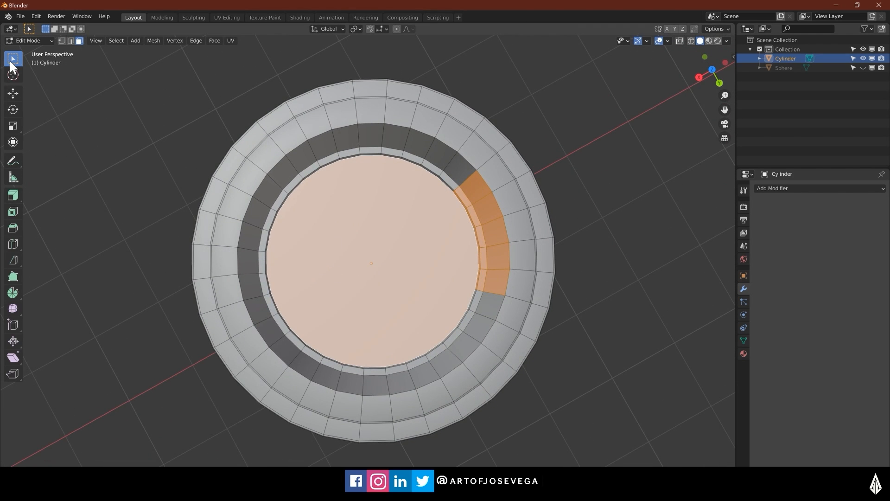
Step: Switch to Select Circle and brush-select the inner wall and ledge faces around more than half of the cavity
{"action": "left_click", "coordinate": [10, 63]}
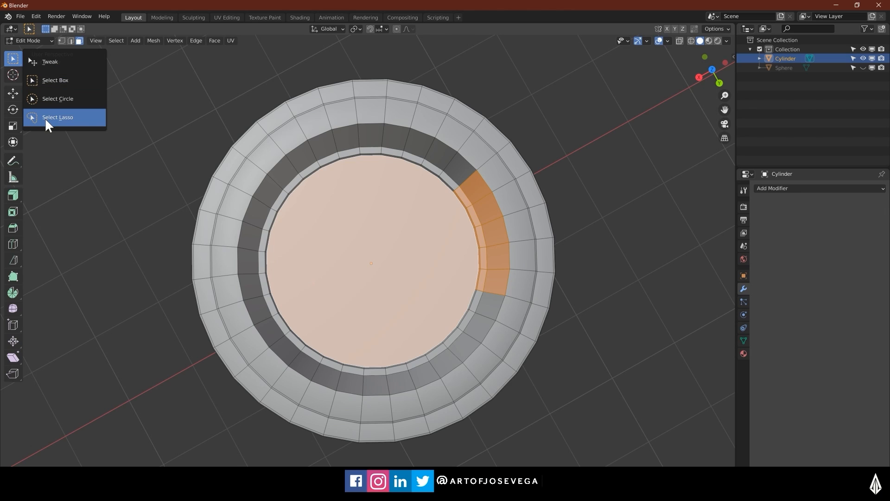
{"action": "left_click", "coordinate": [48, 100]}
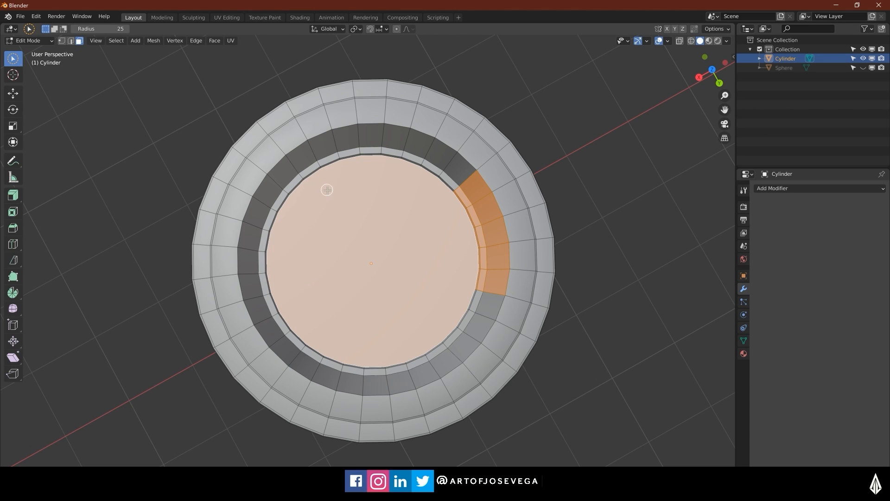
{"action": "scroll", "coordinate": [352, 195], "scroll_direction": "up", "scroll_amount": 2}
{"action": "scroll", "coordinate": [387, 206], "scroll_direction": "down", "scroll_amount": 1}
{"action": "mouse_move", "coordinate": [477, 163]}
{"action": "left_mouse_down"}
{"action": "mouse_move", "coordinate": [459, 145]}
{"action": "mouse_move", "coordinate": [374, 140]}
{"action": "mouse_move", "coordinate": [344, 119]}
{"action": "mouse_move", "coordinate": [272, 159]}
{"action": "left_mouse_up"}
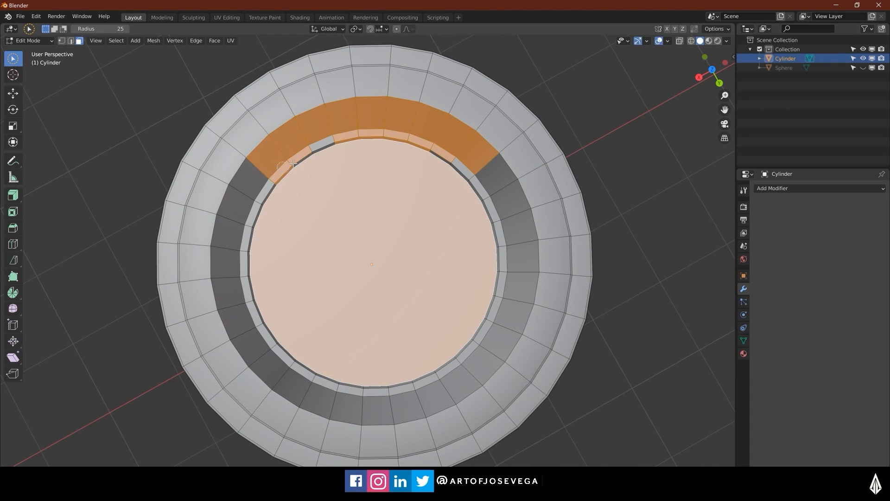
{"action": "mouse_move", "coordinate": [465, 165]}
{"action": "left_mouse_down"}
{"action": "mouse_move", "coordinate": [495, 237]}
{"action": "mouse_move", "coordinate": [493, 283]}
{"action": "mouse_move", "coordinate": [459, 376]}
{"action": "left_mouse_up"}
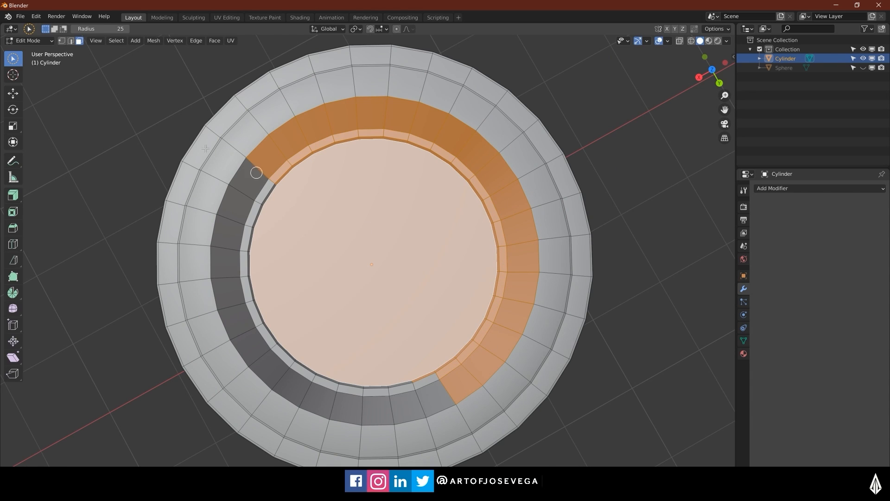
Step: Switch to Select Lasso, add the cavity's remaining wall and ledge faces to the selection, and delete the selected faces
{"action": "mouse_move", "coordinate": [14, 59]}
{"action": "left_mouse_down"}
{"action": "mouse_move", "coordinate": [37, 80]}
{"action": "mouse_move", "coordinate": [34, 116]}
{"action": "left_mouse_up"}
{"action": "mouse_move", "coordinate": [294, 212]}
{"action": "middle_mouse_down"}
{"action": "mouse_move", "coordinate": [249, 189]}
{"action": "mouse_move", "coordinate": [324, 196]}
{"action": "middle_mouse_up"}
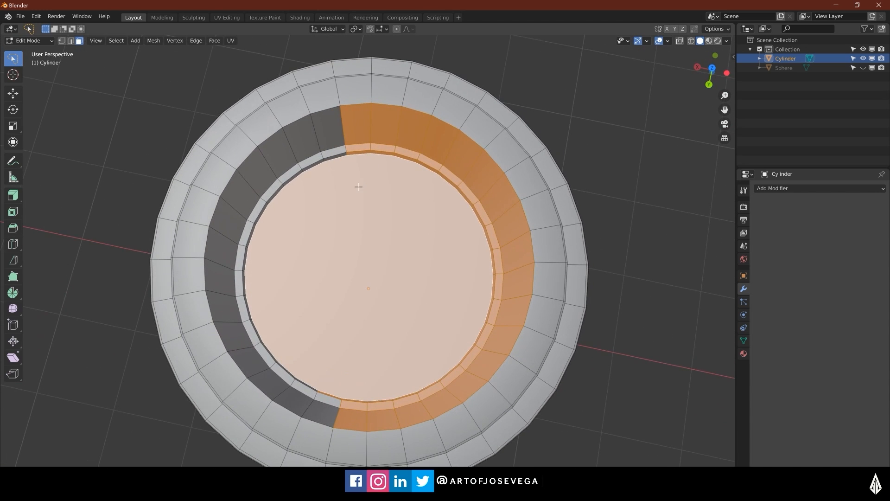
{"action": "mouse_move", "coordinate": [339, 177]}
{"action": "left_mouse_down"}
{"action": "mouse_move", "coordinate": [343, 128]}
{"action": "mouse_move", "coordinate": [263, 174]}
{"action": "mouse_move", "coordinate": [217, 261]}
{"action": "mouse_move", "coordinate": [246, 346]}
{"action": "mouse_move", "coordinate": [345, 401]}
{"action": "mouse_move", "coordinate": [404, 380]}
{"action": "mouse_move", "coordinate": [387, 225]}
{"action": "left_mouse_up"}
{"action": "mouse_move", "coordinate": [305, 392]}
{"action": "left_mouse_down", "text": "shift"}
{"action": "mouse_move", "coordinate": [361, 411]}
{"action": "mouse_move", "coordinate": [358, 344]}
{"action": "left_mouse_up", "text": "shift"}
{"action": "mouse_move", "coordinate": [355, 329]}
{"action": "middle_mouse_down"}
{"action": "mouse_move", "coordinate": [444, 250]}
{"action": "mouse_move", "coordinate": [412, 315]}
{"action": "mouse_move", "coordinate": [398, 288]}
{"action": "mouse_move", "coordinate": [392, 299]}
{"action": "middle_mouse_up"}
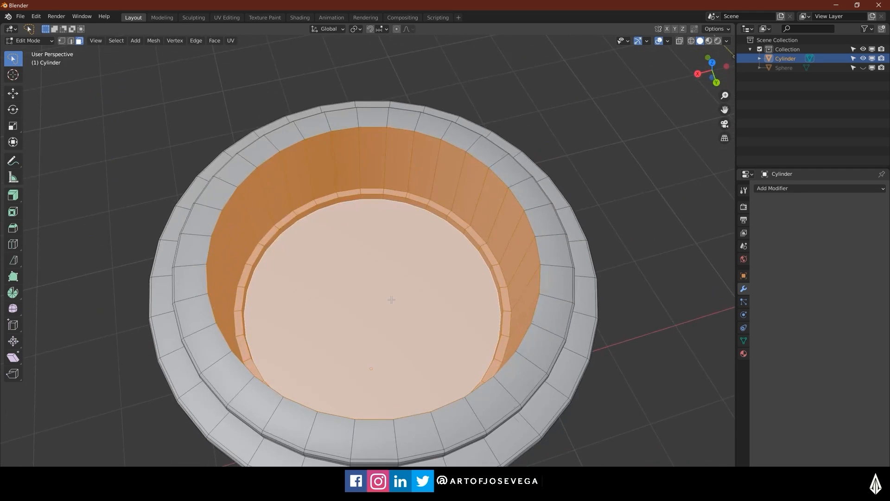
{"action": "key", "text": "x"}
{"action": "left_click", "coordinate": [391, 301]}
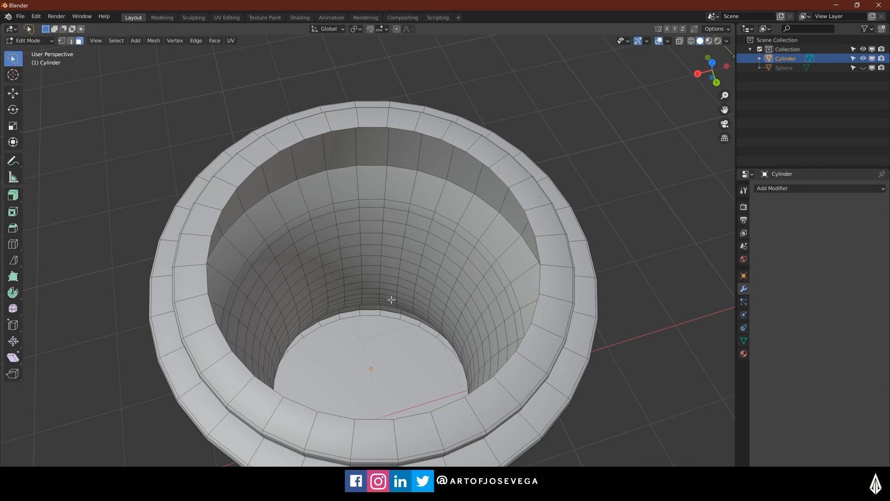
Step: Unhide the sphere and open it together with the cylinder in Edit Mode
{"action": "middle_click_drag", "start_coordinate": [409, 252], "coordinate": [492, 223]}
{"action": "key", "text": "ctrl+Tab"}
{"action": "left_click", "coordinate": [366, 229]}
{"action": "middle_click_drag", "start_coordinate": [404, 241], "coordinate": [194, 242]}
{"action": "key", "text": "Tab"}
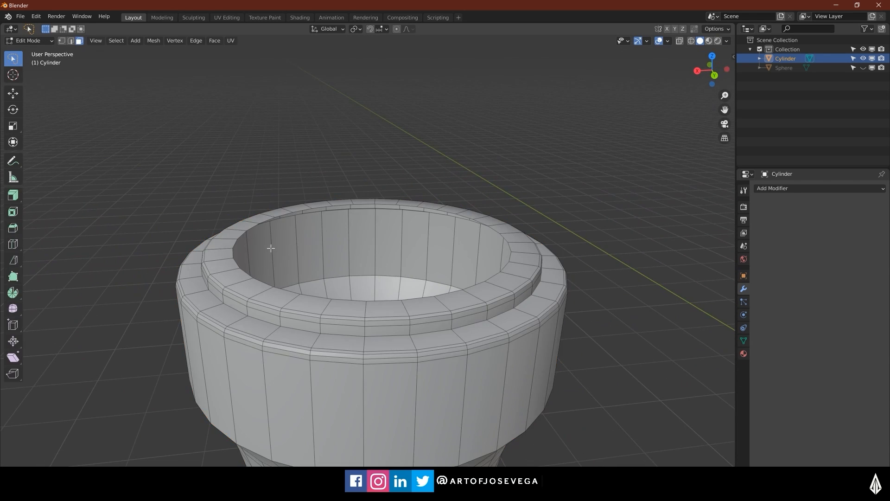
{"action": "scroll", "coordinate": [195, 246], "scroll_direction": "up", "scroll_amount": 2}
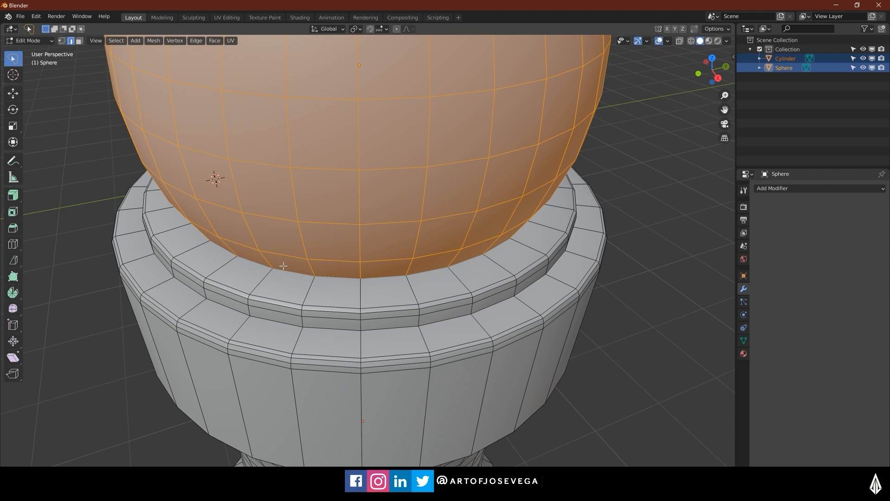
Step: Examine where the sphere rests in the collar and return both objects to Object Mode
{"action": "middle_click_drag", "start_coordinate": [284, 266], "coordinate": [345, 265]}
{"action": "middle_click_drag", "start_coordinate": [272, 249], "coordinate": [369, 301]}
{"action": "key", "text": "Tab"}
{"action": "scroll", "coordinate": [478, 254], "scroll_direction": "down", "scroll_amount": 6}
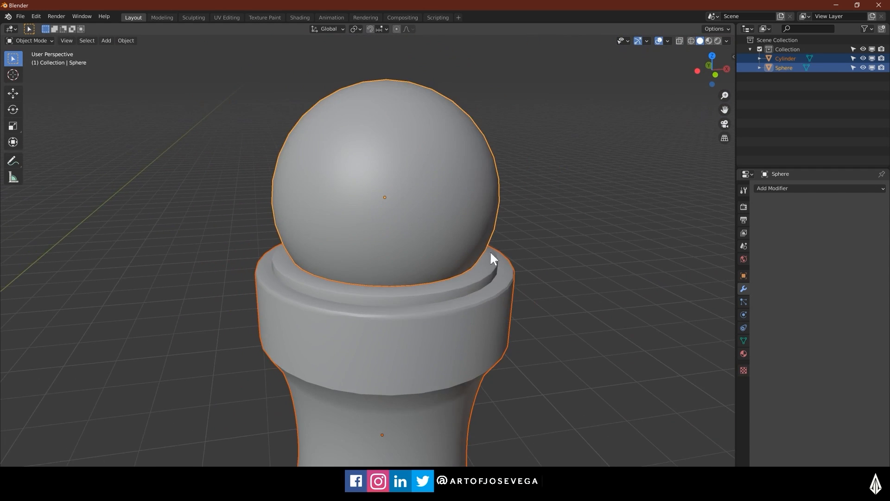
{"action": "middle_click_drag", "start_coordinate": [477, 264], "coordinate": [407, 272]}
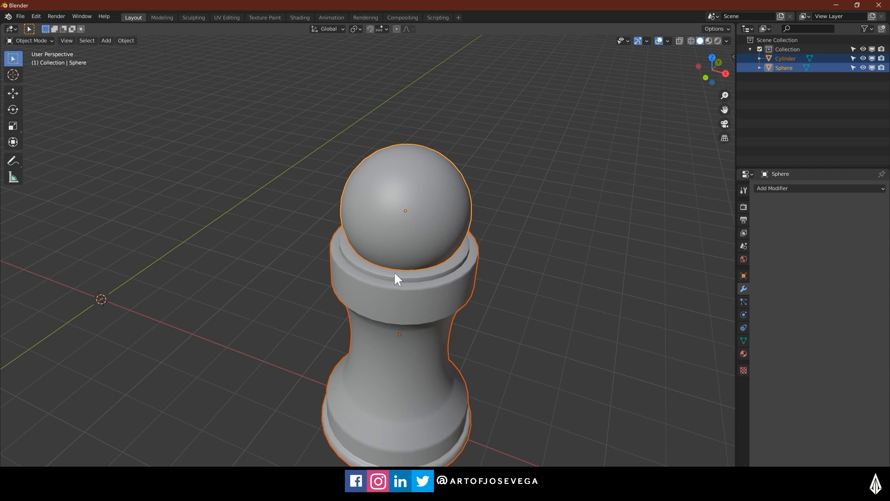
Step: Open the extra flat-shaded sphere and cylinder together in Edit Mode and examine where they meet
{"action": "left_click", "coordinate": [276, 283]}
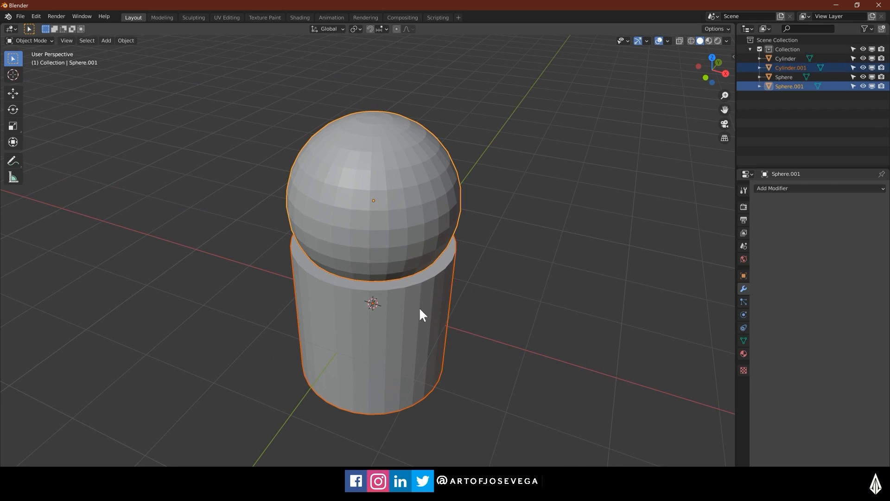
{"action": "key", "text": "Tab"}
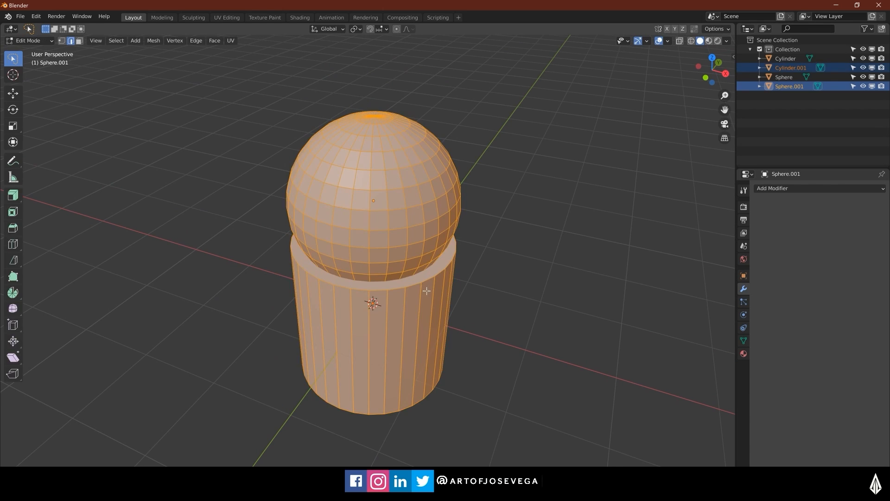
{"action": "scroll", "coordinate": [386, 303], "scroll_direction": "up", "scroll_amount": 6}
{"action": "middle_click_drag", "start_coordinate": [386, 303], "coordinate": [433, 240]}
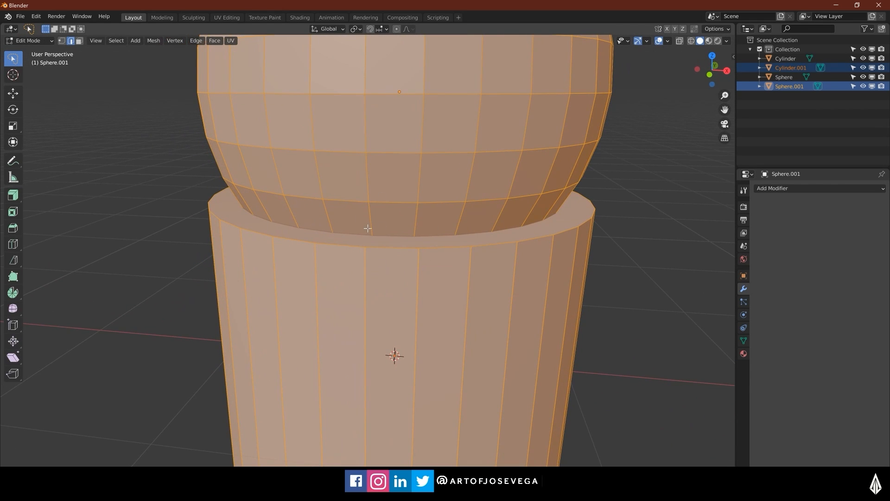
{"action": "scroll", "coordinate": [368, 228], "scroll_direction": "down", "scroll_amount": 5}
{"action": "middle_click_drag", "start_coordinate": [537, 223], "coordinate": [399, 257], "text": "shift"}
Step: Return to Object Mode and delete the extra flat-shaded sphere and cylinder
{"action": "key", "text": "x"}
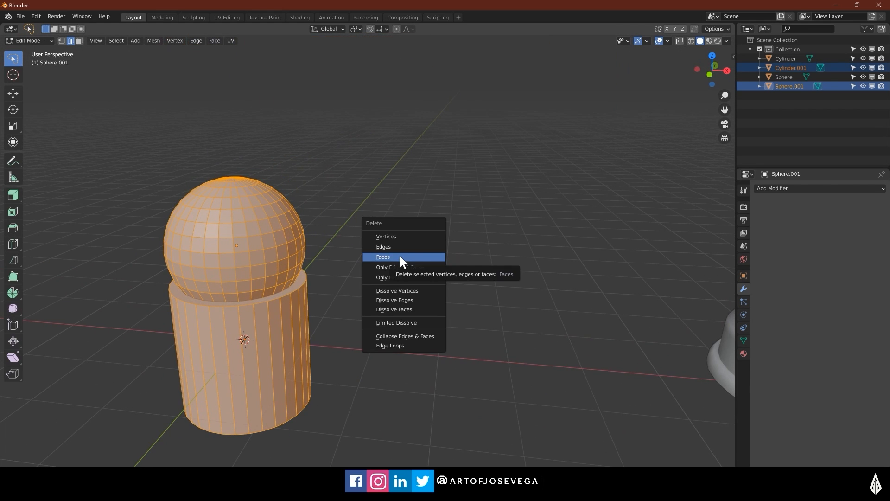
{"action": "key", "text": "Escape"}
{"action": "key", "text": "Tab"}
{"action": "key", "text": "x"}
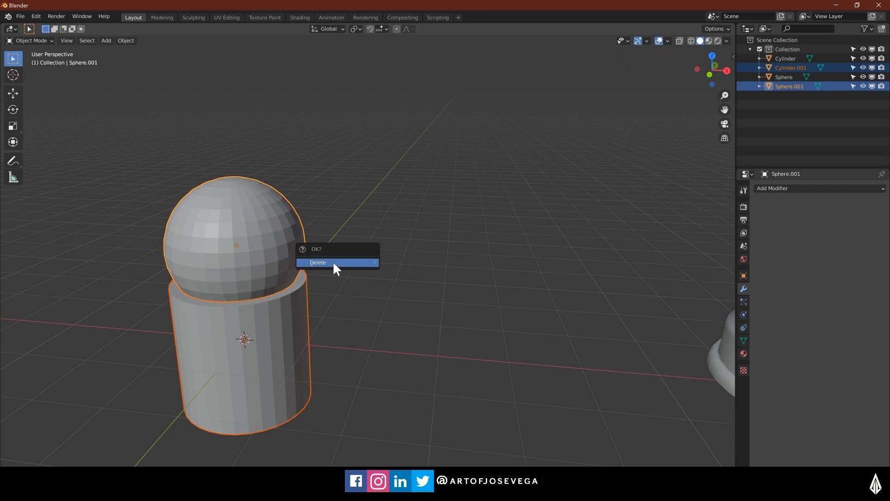
{"action": "left_click", "coordinate": [332, 261]}
Step: In front view, move the pawn's whole sphere mesh up along Z by about 0.0445 ft
{"action": "middle_click_drag", "start_coordinate": [513, 264], "coordinate": [358, 279], "text": "shift"}
{"action": "scroll", "coordinate": [371, 223], "scroll_direction": "down", "scroll_amount": 3}
{"action": "scroll", "coordinate": [378, 263], "scroll_direction": "up", "scroll_amount": 5}
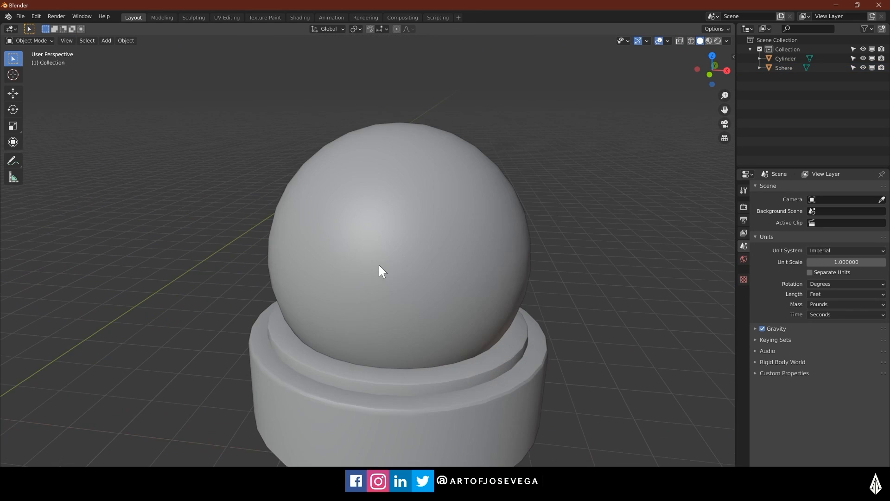
{"action": "middle_click_drag", "start_coordinate": [422, 306], "coordinate": [360, 290], "text": "shift"}
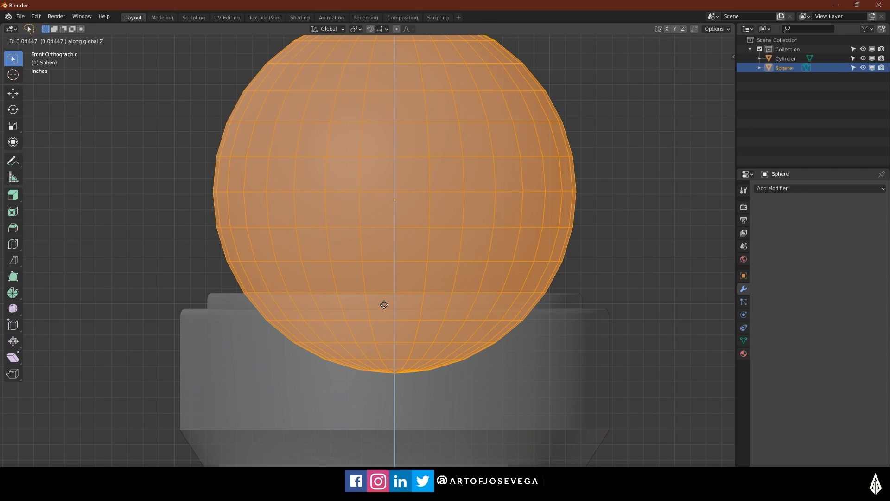
{"action": "left_click", "coordinate": [383, 304]}
{"action": "middle_click_drag", "start_coordinate": [397, 348], "coordinate": [367, 298], "text": "shift"}
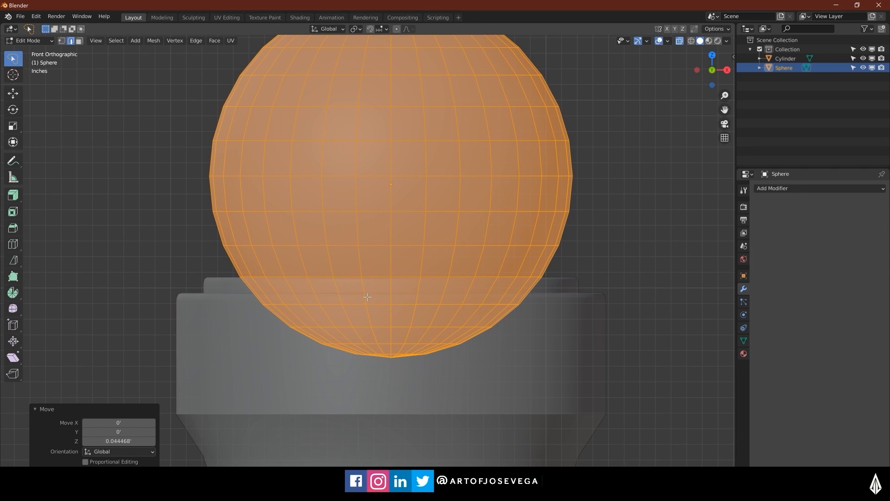
Step: In face mode, lasso-select and delete the sphere's bottom faces that sit inside the collar
{"action": "key", "text": "3"}
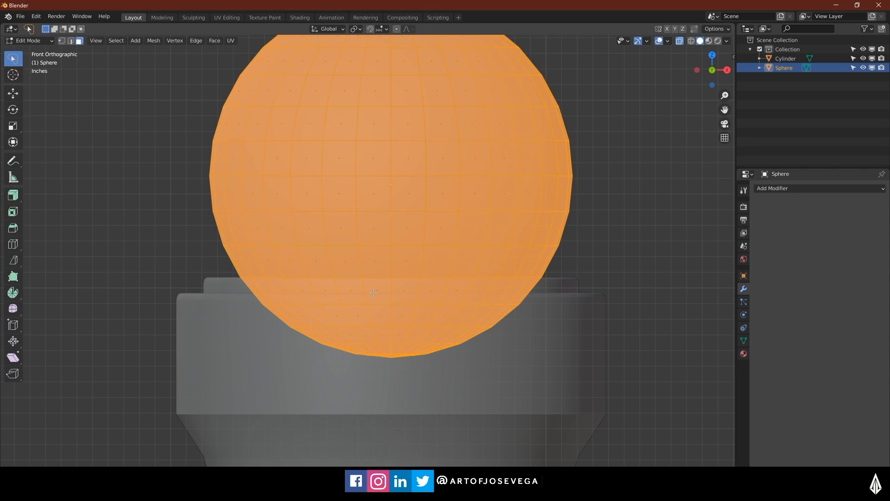
{"action": "mouse_move", "coordinate": [170, 421]}
{"action": "right_mouse_down", "text": "ctrl"}
{"action": "mouse_move", "coordinate": [223, 414]}
{"action": "mouse_move", "coordinate": [610, 298]}
{"action": "mouse_move", "coordinate": [203, 284]}
{"action": "right_mouse_up", "text": "ctrl"}
{"action": "mouse_move", "coordinate": [283, 384]}
{"action": "right_mouse_down", "text": "ctrl"}
{"action": "mouse_move", "coordinate": [407, 374]}
{"action": "mouse_move", "coordinate": [534, 283]}
{"action": "right_mouse_up", "text": "ctrl"}
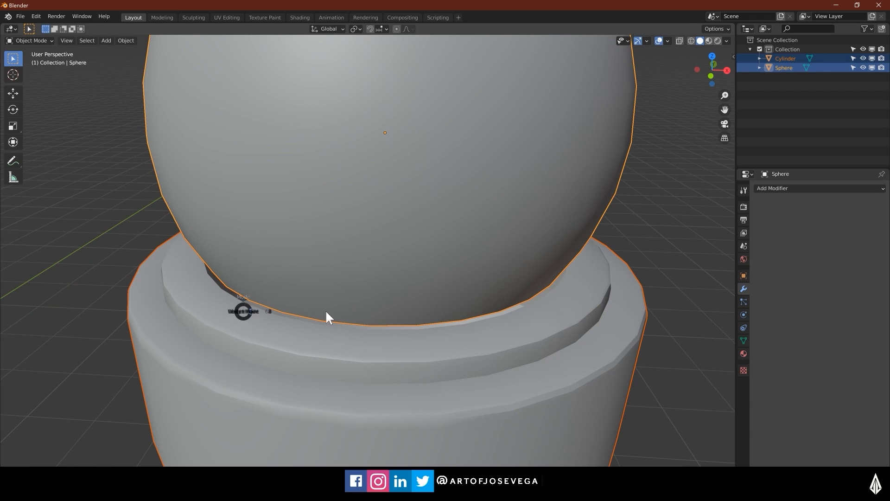
Step: Open the sphere and cylinder in Edit Mode with vertex selection and examine the gap between the sphere's rim and the collar's inner edge
{"action": "key", "text": "Tab"}
{"action": "key", "text": "1"}
{"action": "scroll", "coordinate": [384, 325], "scroll_direction": "up", "scroll_amount": 5}
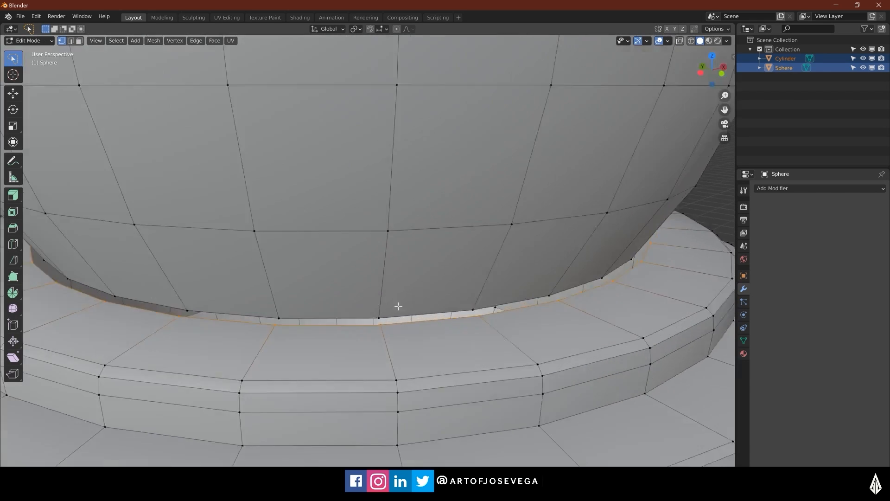
{"action": "middle_click_drag", "start_coordinate": [383, 331], "coordinate": [573, 275]}
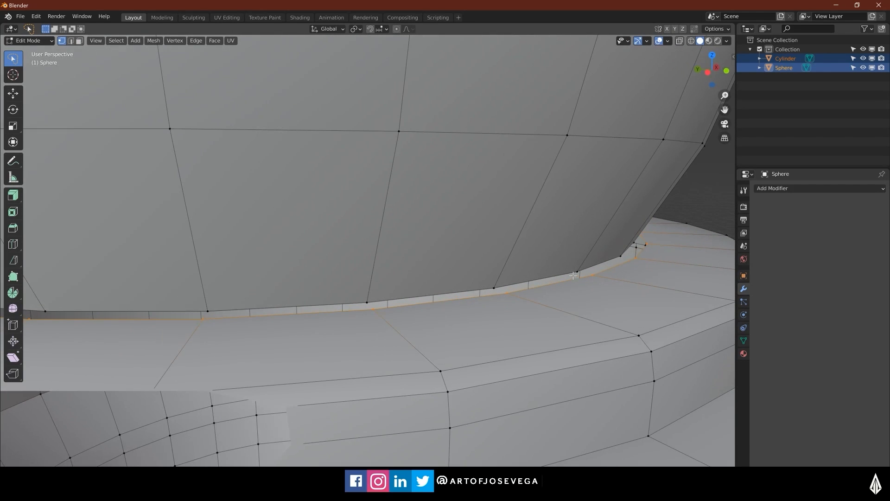
{"action": "scroll", "coordinate": [604, 278], "scroll_direction": "down", "scroll_amount": 8}
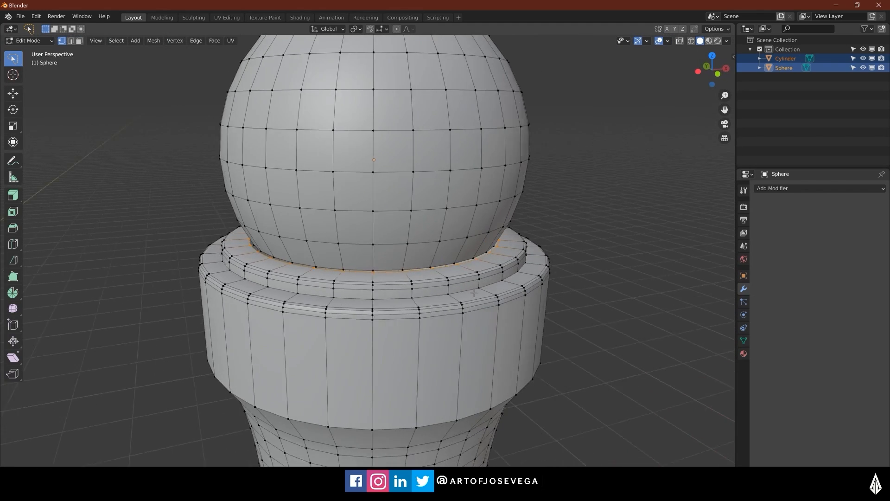
{"action": "scroll", "coordinate": [456, 296], "scroll_direction": "up", "scroll_amount": 4}
{"action": "middle_click_drag", "start_coordinate": [409, 268], "coordinate": [404, 311]}
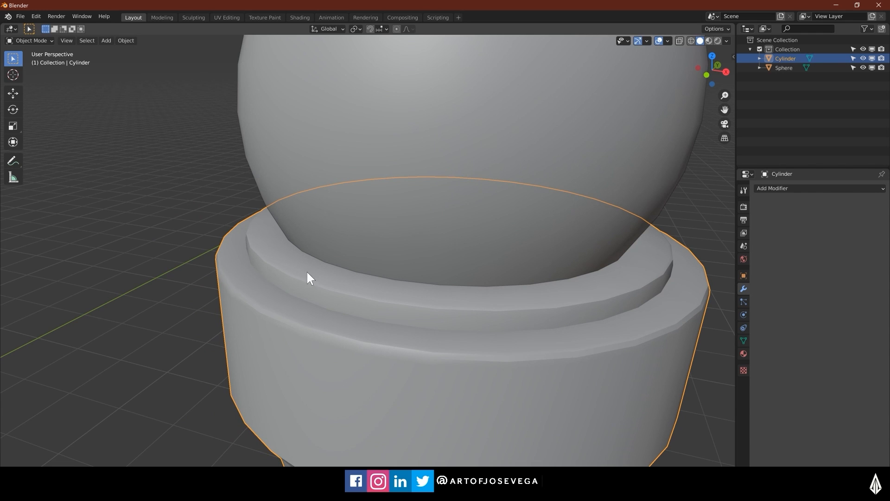
Step: Select the sphere along with the cylinder and, in Edit Mode, try to merge a pair of neighbouring seam vertices at center
{"action": "scroll", "coordinate": [307, 271], "scroll_direction": "down", "scroll_amount": 4}
{"action": "middle_click_drag", "start_coordinate": [300, 312], "coordinate": [294, 313]}
{"action": "scroll", "coordinate": [353, 302], "scroll_direction": "up", "scroll_amount": 4}
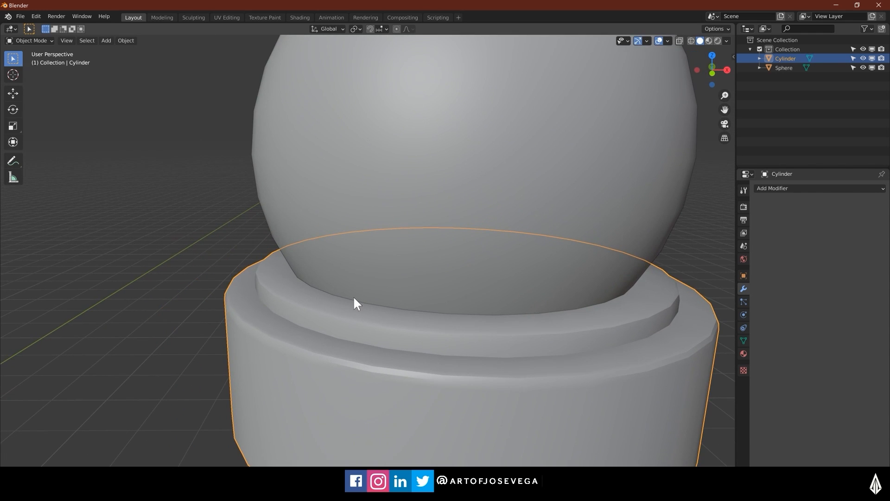
{"action": "left_click", "coordinate": [310, 252], "text": "shift"}
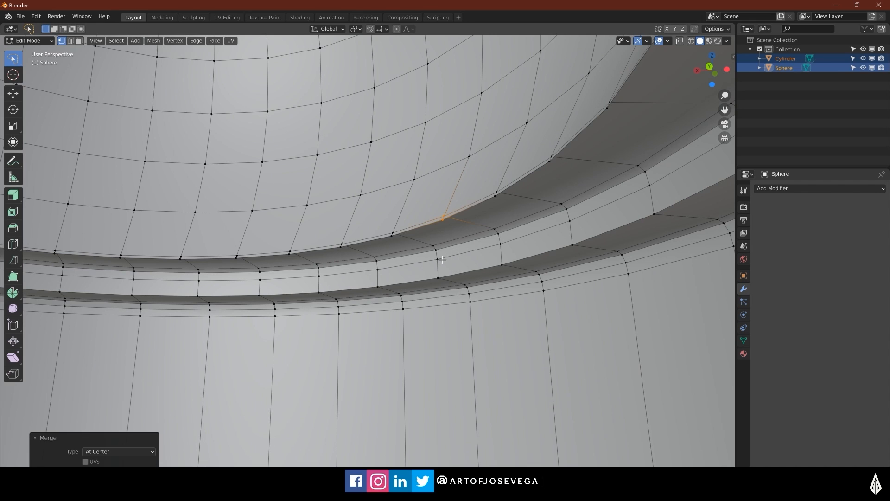
{"action": "middle_click_drag", "start_coordinate": [442, 259], "coordinate": [495, 234]}
{"action": "scroll", "coordinate": [469, 244], "scroll_direction": "up", "scroll_amount": 4}
Step: In Object Mode, select the sphere and then the cylinder and join them into one object
{"action": "key", "text": "ctrl+Tab"}
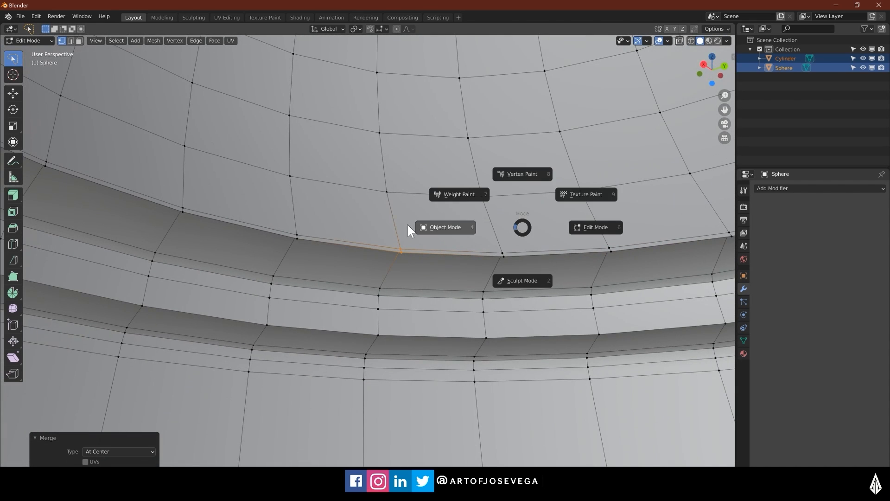
{"action": "left_click", "coordinate": [404, 219]}
{"action": "middle_click_drag", "start_coordinate": [402, 218], "coordinate": [482, 258]}
{"action": "scroll", "coordinate": [482, 255], "scroll_direction": "down", "scroll_amount": 8}
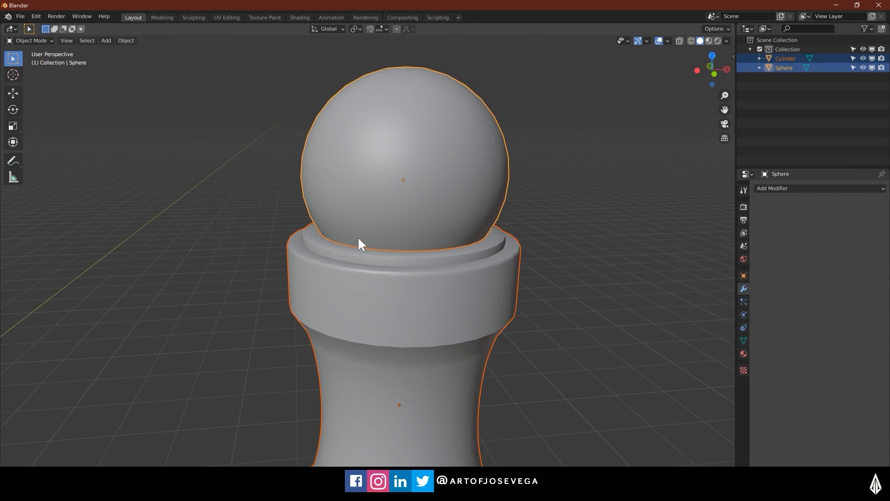
{"action": "middle_click_drag", "start_coordinate": [357, 235], "coordinate": [380, 219]}
{"action": "left_click", "coordinate": [361, 229]}
{"action": "left_click", "coordinate": [354, 280], "text": "shift"}
{"action": "middle_click_drag", "start_coordinate": [355, 283], "coordinate": [421, 291], "text": "shift"}
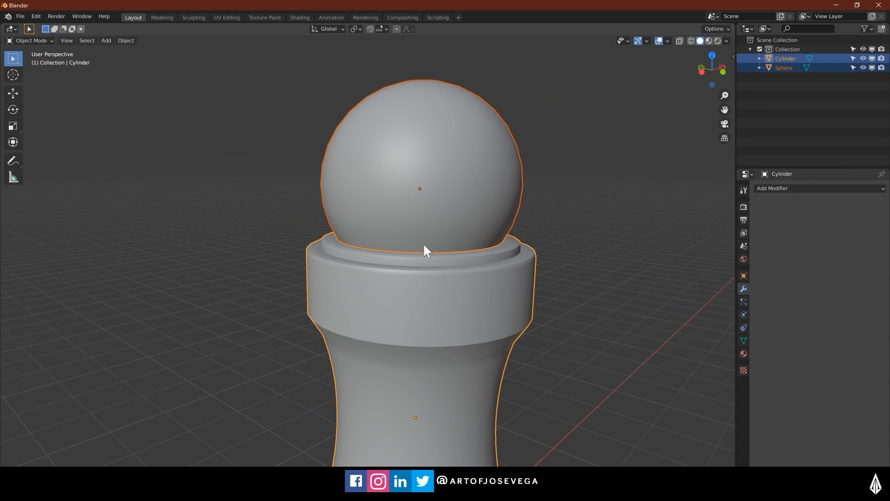
{"action": "key", "text": "ctrl+j"}
Step: Enter Edit Mode on the joined pawn and merge a pair of neighbouring vertices at the sphere-collar seam at center
{"action": "scroll", "coordinate": [423, 243], "scroll_direction": "up", "scroll_amount": 4}
{"action": "middle_click_drag", "start_coordinate": [423, 243], "coordinate": [391, 262]}
{"action": "scroll", "coordinate": [368, 252], "scroll_direction": "up", "scroll_amount": 4}
{"action": "key", "text": "ctrl+Tab"}
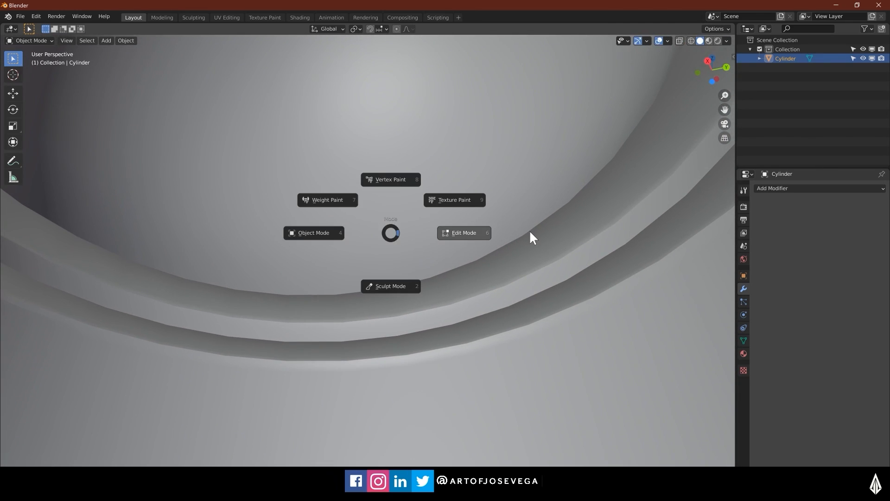
{"action": "left_click", "coordinate": [464, 232]}
{"action": "middle_click_drag", "start_coordinate": [464, 231], "coordinate": [501, 296]}
{"action": "scroll", "coordinate": [501, 295], "scroll_direction": "up", "scroll_amount": 2}
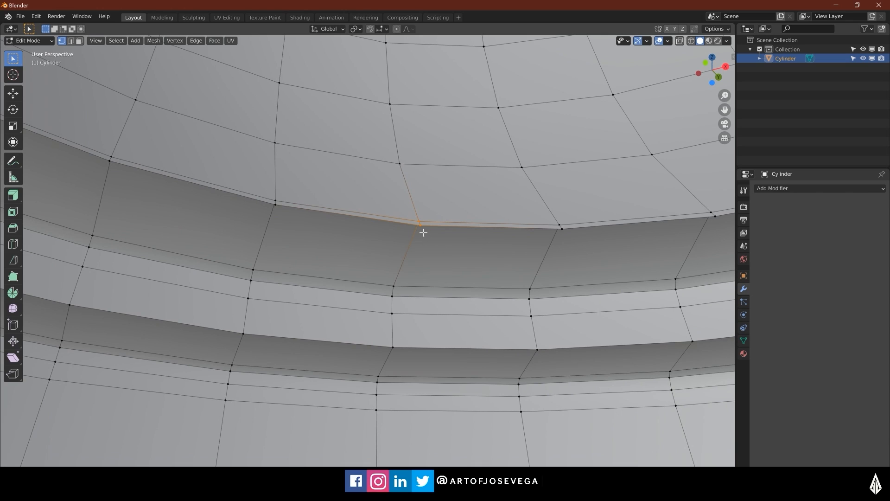
{"action": "right_click", "coordinate": [421, 225]}
{"action": "mouse_move", "coordinate": [418, 406]}
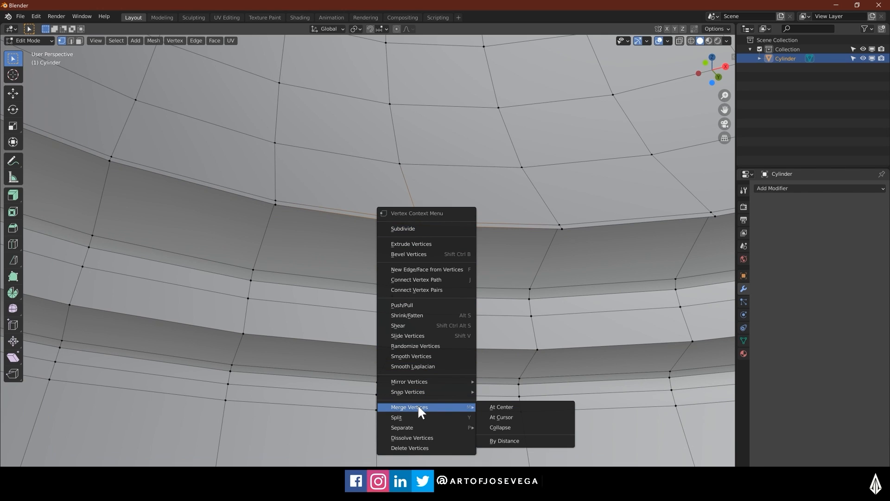
{"action": "left_click", "coordinate": [515, 406]}
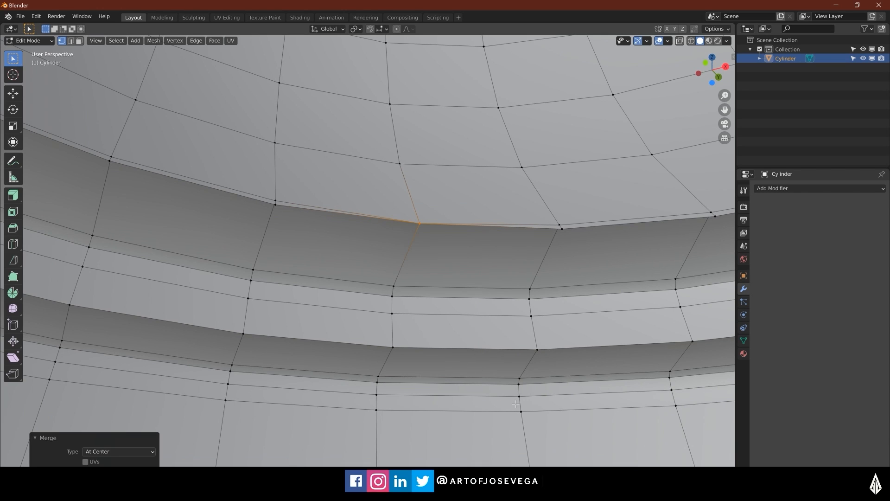
Step: Merge the next pair of neighbouring seam vertices at center
{"action": "mouse_move", "coordinate": [481, 250]}
{"action": "middle_mouse_down"}
{"action": "mouse_move", "coordinate": [445, 226]}
{"action": "mouse_move", "coordinate": [501, 260]}
{"action": "mouse_move", "coordinate": [469, 247]}
{"action": "middle_mouse_up"}
{"action": "right_click", "coordinate": [468, 247]}
{"action": "mouse_move", "coordinate": [485, 236]}
{"action": "left_click", "coordinate": [534, 237]}
Step: Select the whole mesh, try merging its vertices by distance with a merge distance of 0.0837 ft, and undo the merge
{"action": "middle_click_drag", "start_coordinate": [535, 235], "coordinate": [435, 243]}
{"action": "middle_click_drag", "start_coordinate": [497, 241], "coordinate": [432, 220]}
{"action": "key", "text": "a"}
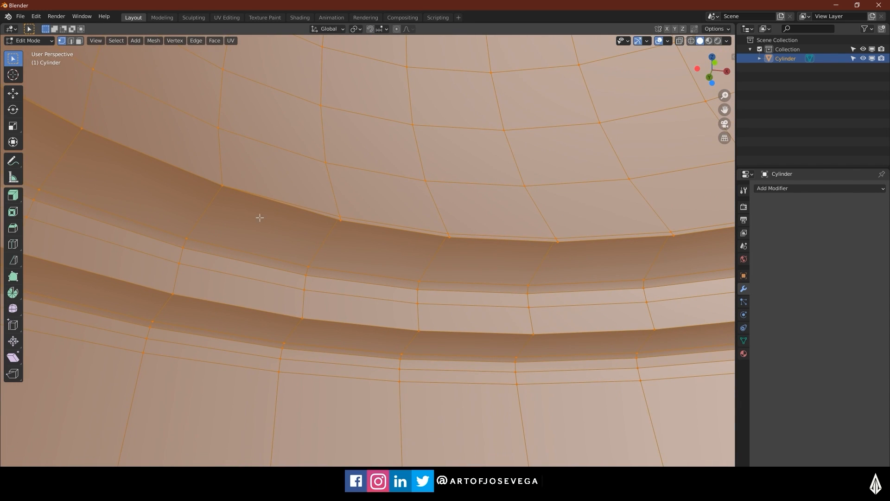
{"action": "right_click", "coordinate": [340, 223]}
{"action": "mouse_move", "coordinate": [338, 221]}
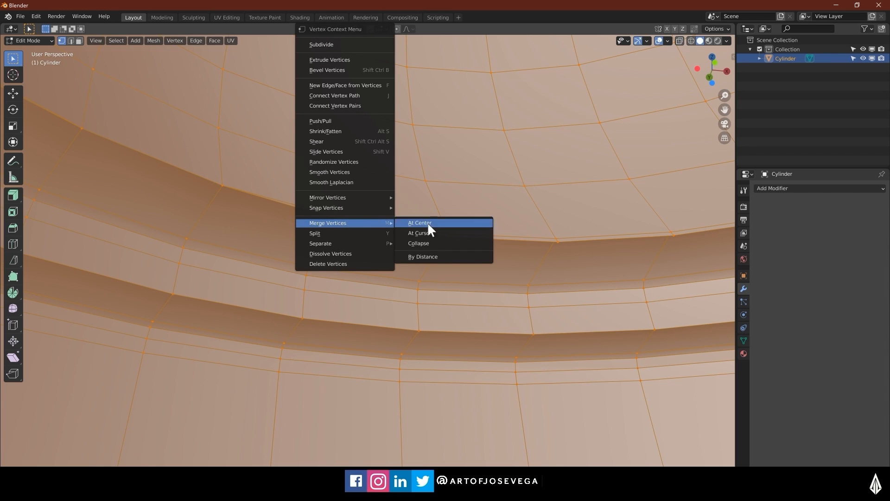
{"action": "left_click", "coordinate": [434, 255]}
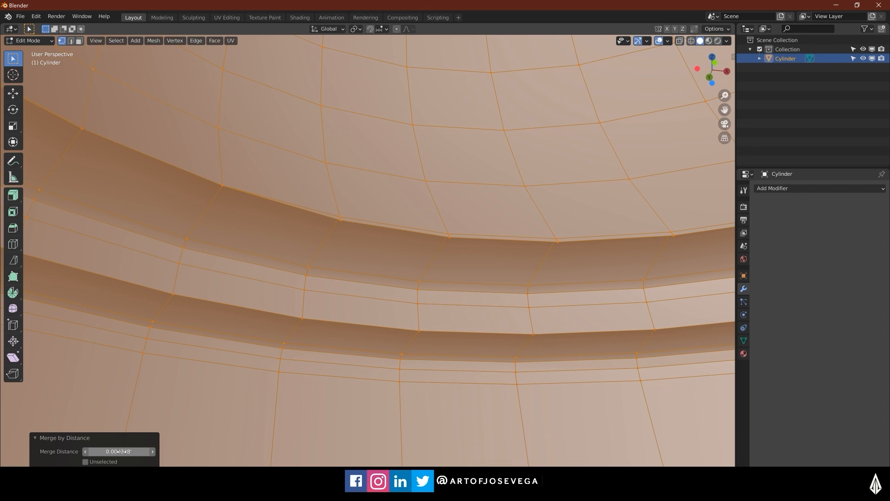
{"action": "left_click_drag", "start_coordinate": [119, 451], "coordinate": [135, 451]}
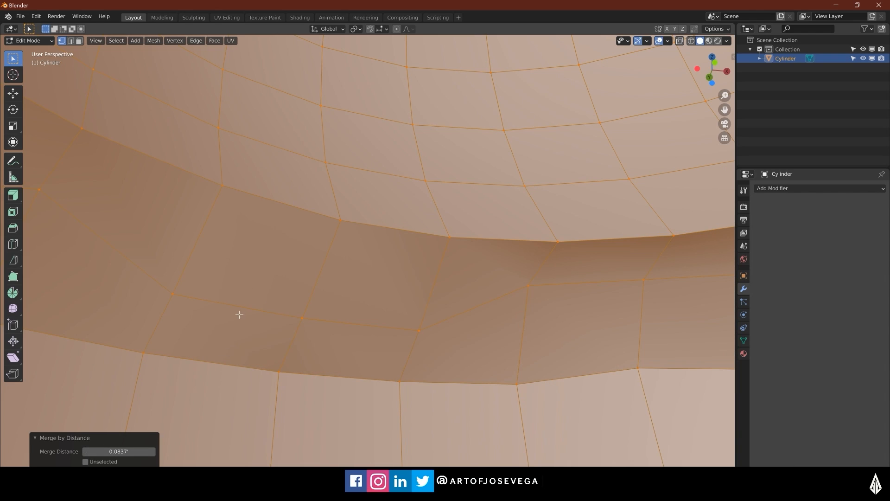
{"action": "key", "text": "ctrl+z"}
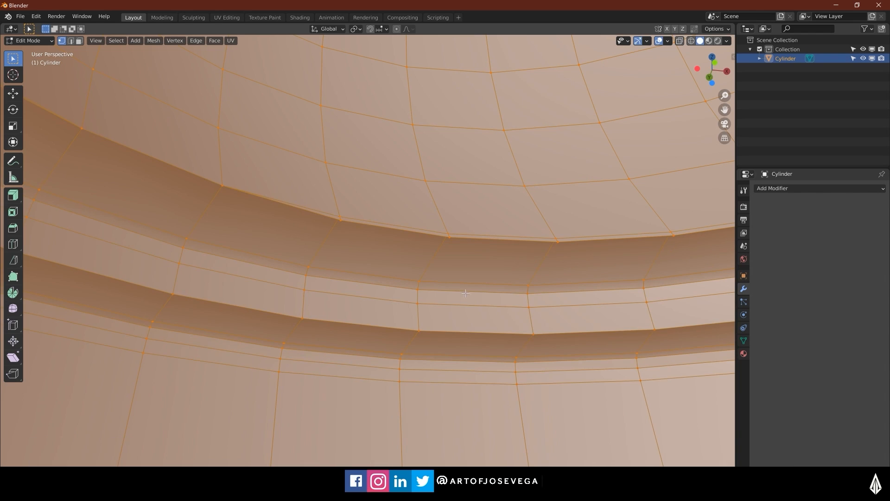
Step: In edge mode, select the edge loop along the seam between the sphere's bottom rim and the collar
{"action": "middle_click_drag", "start_coordinate": [431, 244], "coordinate": [411, 205]}
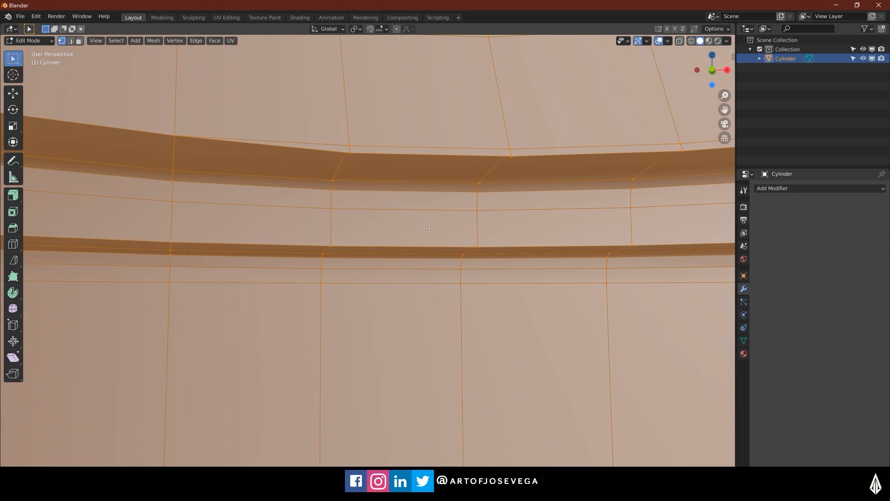
{"action": "key", "text": "2"}
{"action": "left_click", "coordinate": [424, 148], "text": "alt"}
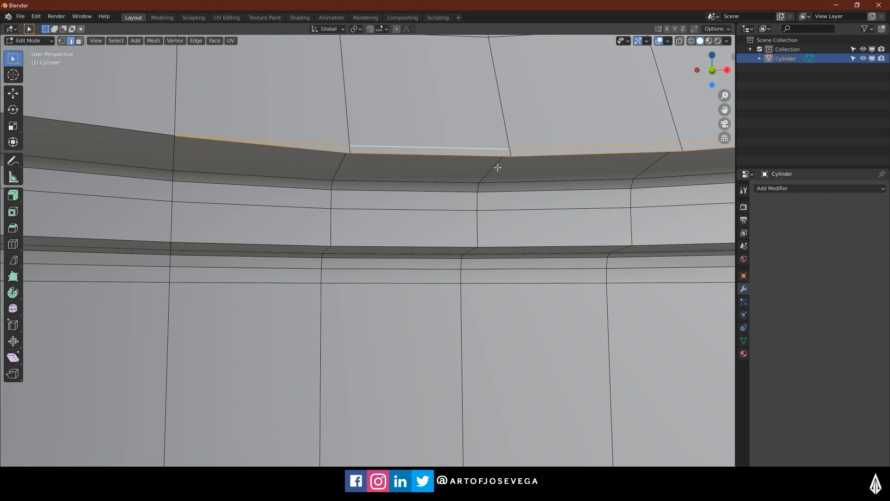
{"action": "middle_click_drag", "start_coordinate": [497, 167], "coordinate": [465, 230]}
{"action": "key", "text": "a"}
{"action": "key", "text": "ctrl+z"}
Step: Move the selected seam loop along Z to bring the sphere's rim and the collar's inner edge together
{"action": "middle_click_drag", "start_coordinate": [423, 210], "coordinate": [351, 223]}
{"action": "key", "text": "g"}
{"action": "key", "text": "z"}
{"action": "left_click", "coordinate": [379, 217]}
Step: Select the collar's inner rim loop and extend the selection over nearby seam vertices with a lasso
{"action": "middle_click_drag", "start_coordinate": [380, 216], "coordinate": [339, 264]}
{"action": "key", "text": "a"}
{"action": "left_click", "coordinate": [381, 293], "text": "alt"}
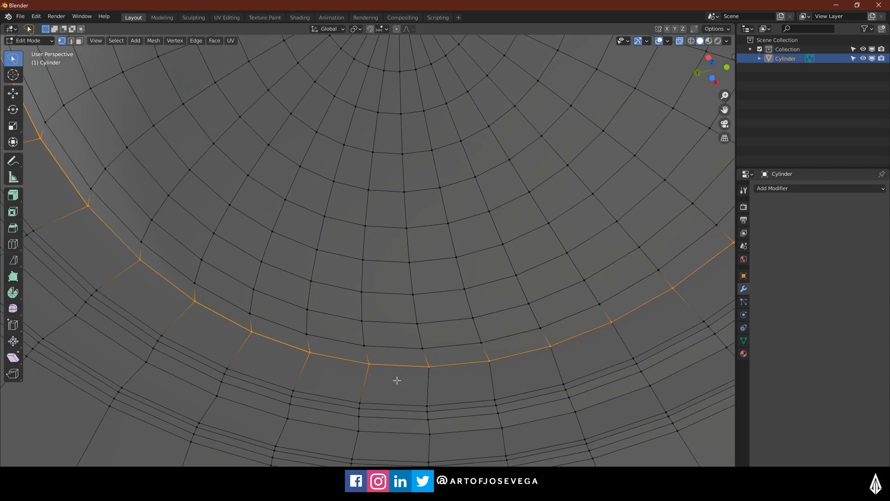
{"action": "mouse_move", "coordinate": [397, 381]}
{"action": "right_mouse_down", "text": "ctrl"}
{"action": "mouse_move", "coordinate": [612, 347]}
{"action": "mouse_move", "coordinate": [618, 312]}
{"action": "right_mouse_up", "text": "ctrl"}
{"action": "mouse_move", "coordinate": [619, 312]}
{"action": "left_mouse_down", "text": "shift"}
{"action": "mouse_move", "coordinate": [493, 352]}
{"action": "mouse_move", "coordinate": [399, 363]}
{"action": "left_mouse_up", "text": "shift"}
{"action": "middle_click_drag", "start_coordinate": [550, 347], "coordinate": [378, 360], "text": "shift"}
{"action": "mouse_move", "coordinate": [377, 359]}
{"action": "middle_mouse_down"}
{"action": "mouse_move", "coordinate": [537, 364]}
{"action": "mouse_move", "coordinate": [463, 340]}
{"action": "mouse_move", "coordinate": [522, 341]}
{"action": "middle_mouse_up"}
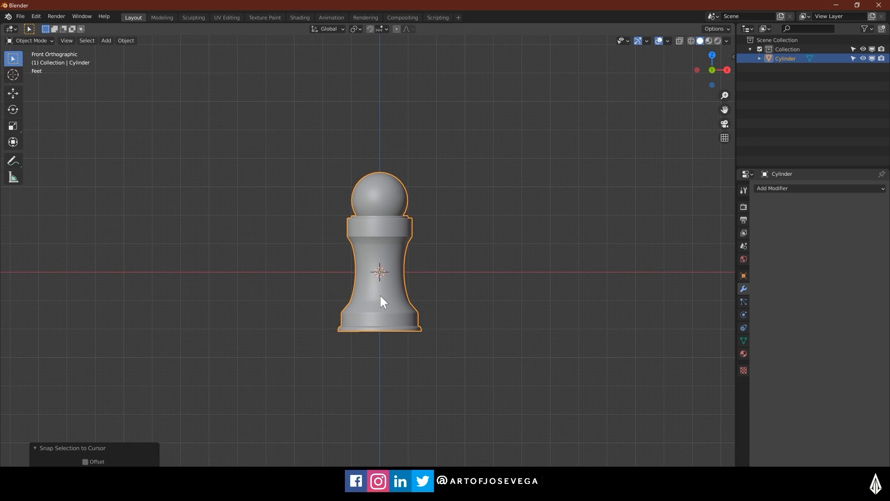